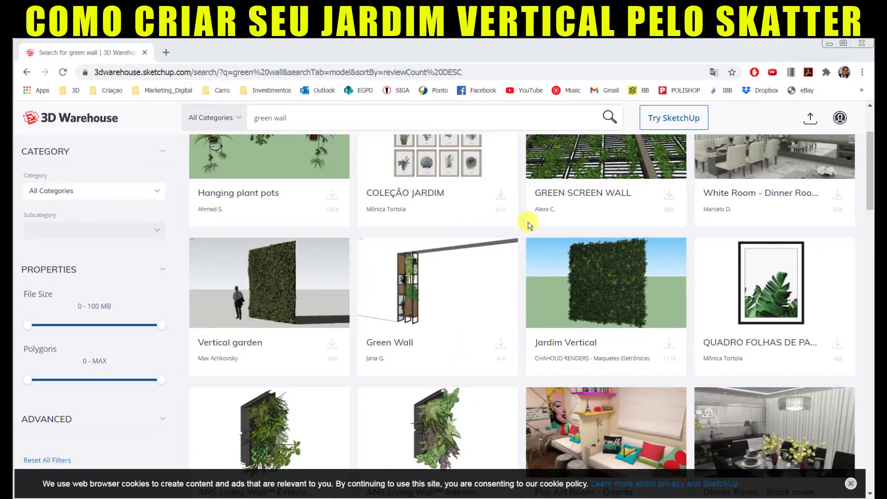
Step: Scroll the green wall results to PAREDE VERDE 03 and show its download version choices
scroll(522, 223, "up", 3)
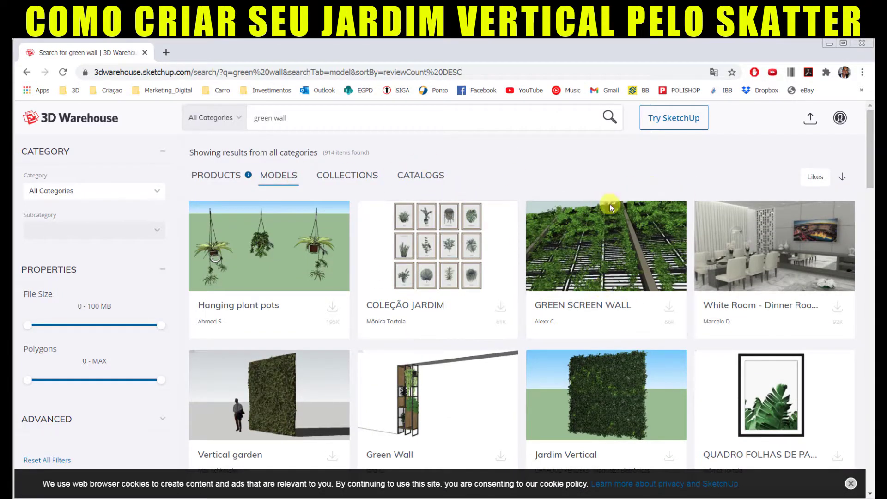
scroll(530, 261, "down", 2)
scroll(522, 236, "down", 2)
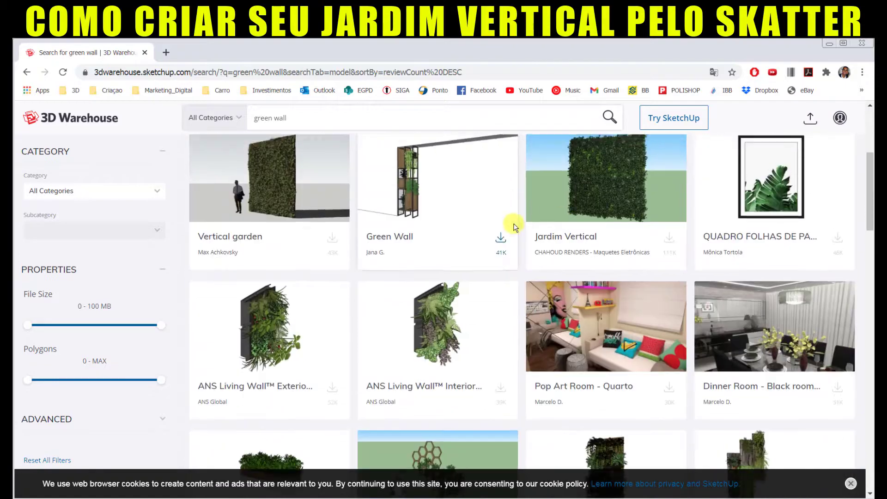
scroll(535, 249, "down", 2)
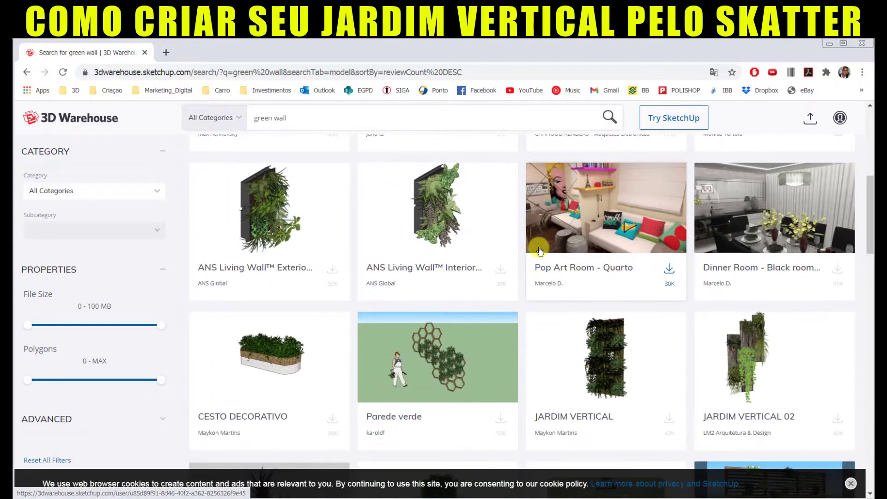
scroll(554, 307, "down", 3)
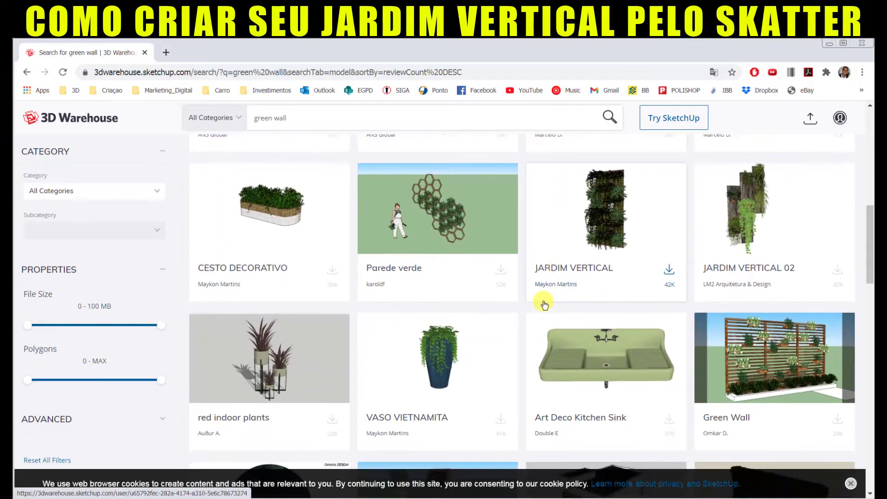
scroll(538, 291, "down", 3)
scroll(646, 263, "down", 2)
scroll(753, 266, "down", 3)
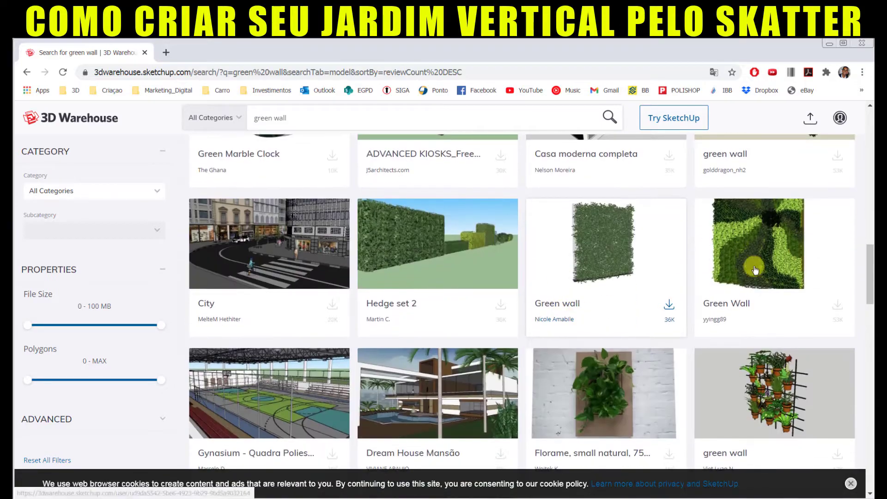
scroll(552, 286, "down", 2)
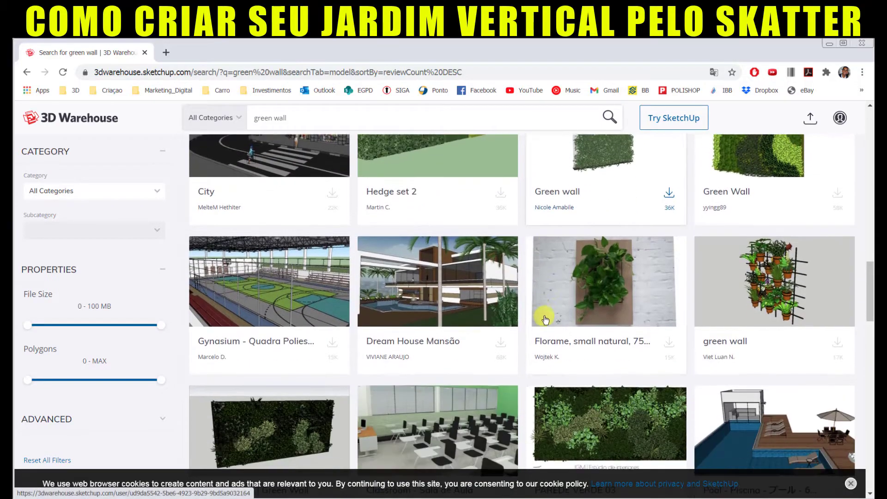
scroll(540, 312, "down", 2)
scroll(543, 314, "down", 3)
scroll(543, 314, "up", 3)
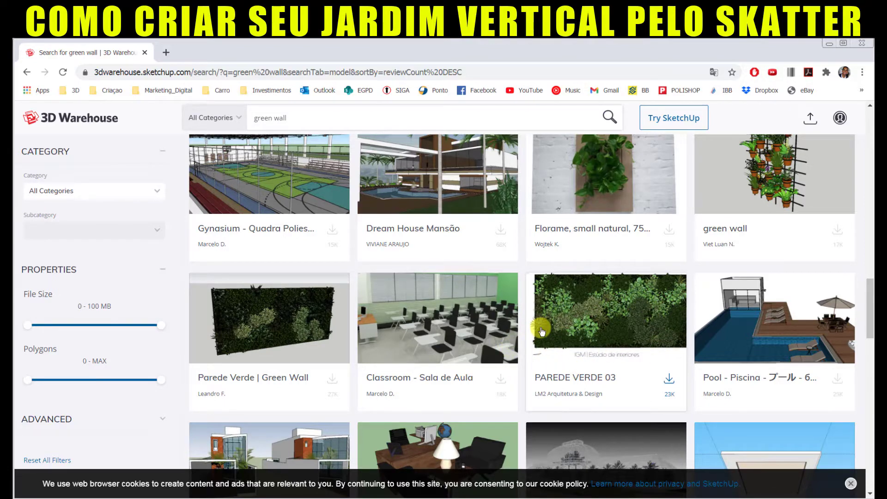
scroll(542, 331, "down", 5)
scroll(541, 330, "down", 3)
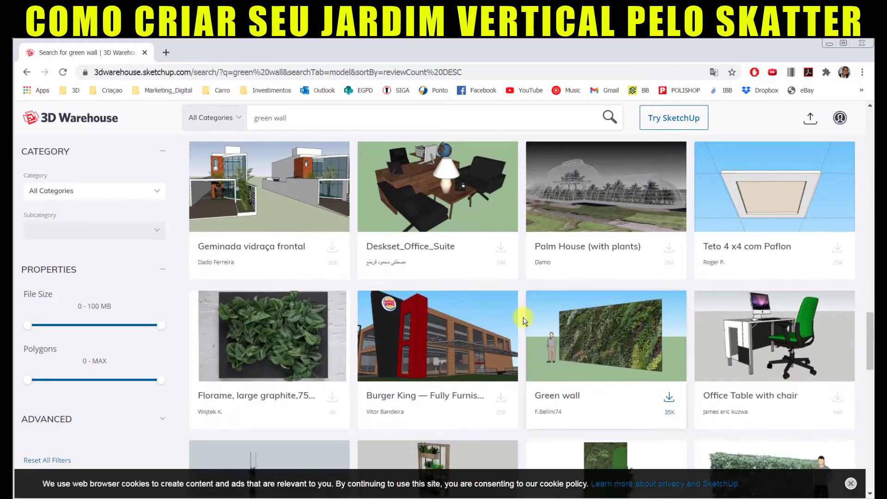
scroll(529, 319, "down", 3)
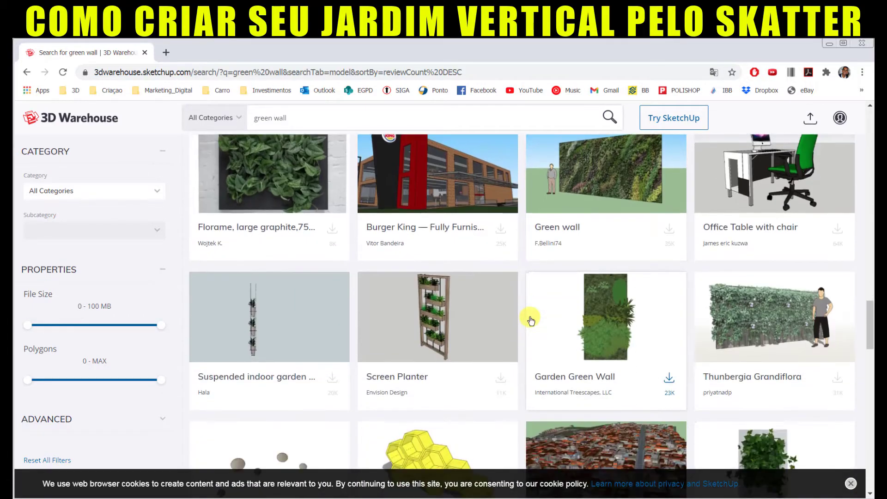
scroll(531, 321, "down", 3)
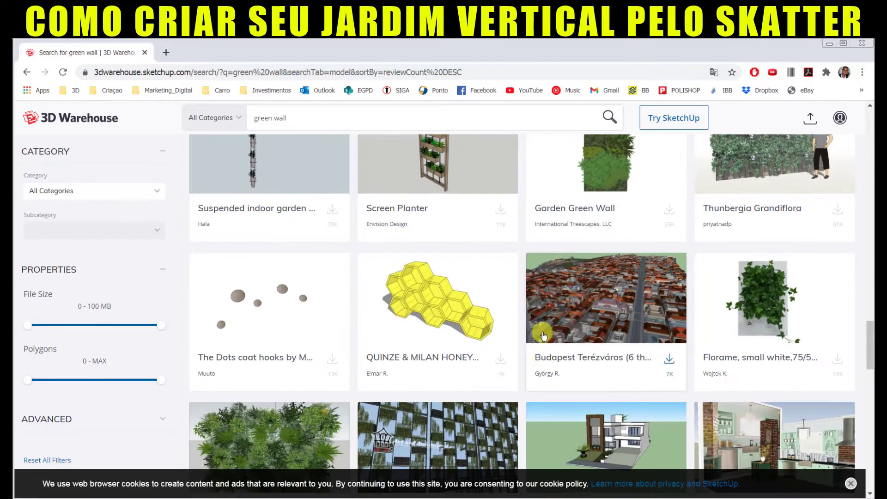
scroll(538, 333, "down", 2)
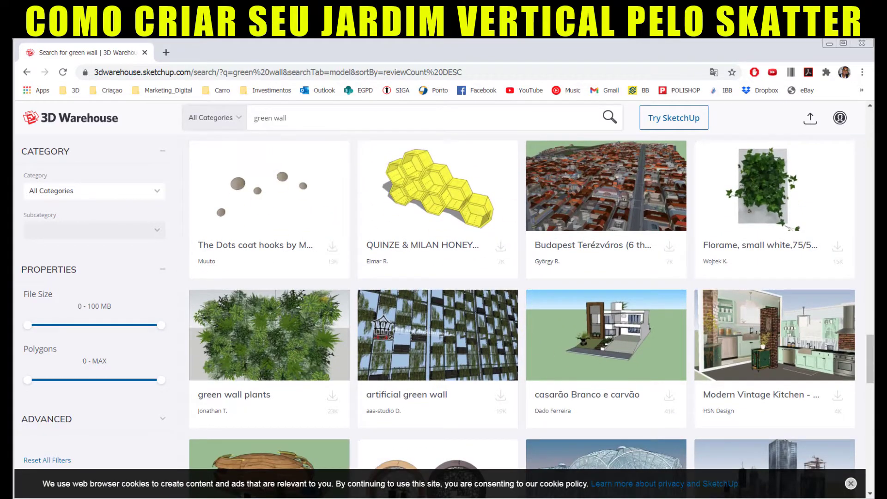
scroll(554, 257, "up", 1)
scroll(562, 263, "up", 5)
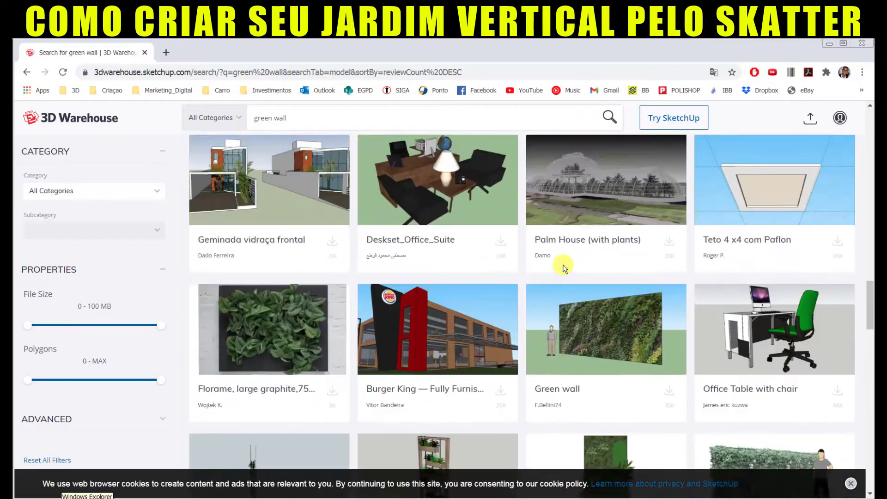
scroll(561, 263, "up", 3)
scroll(561, 264, "up", 3)
scroll(560, 264, "down", 2)
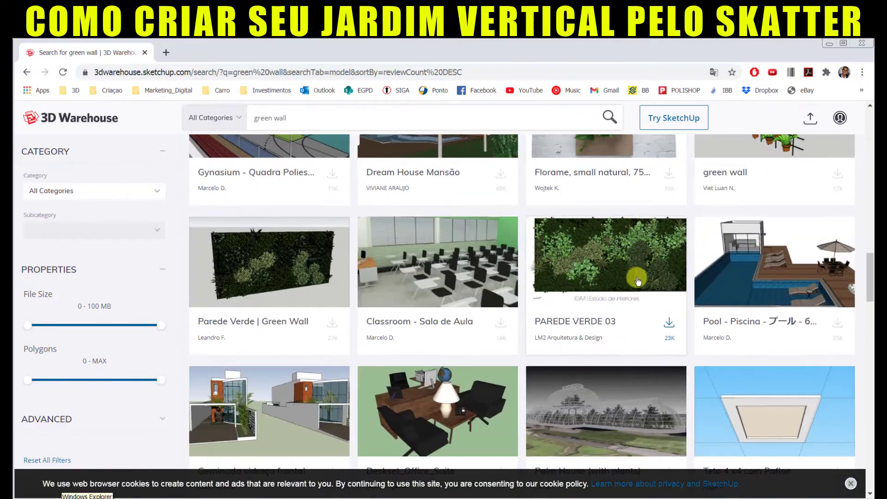
left_click(669, 323)
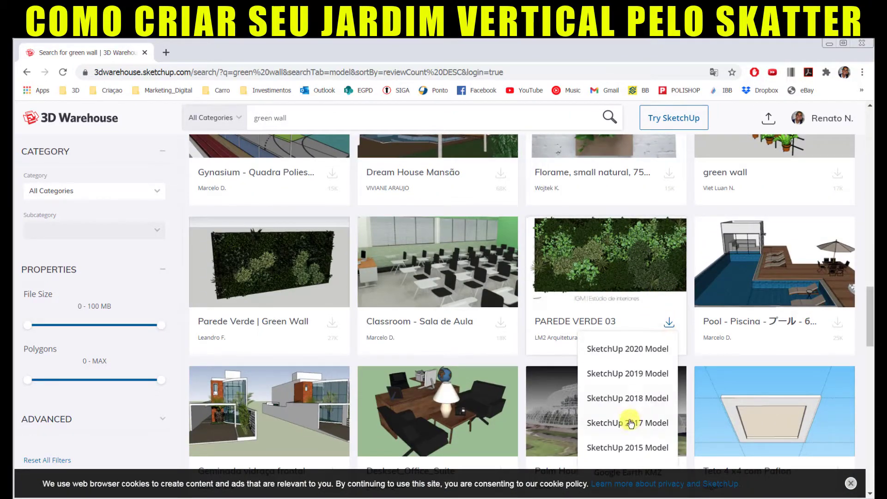
Step: Dismiss the version list and replace the ESTILO IGM style with the RNA style
left_click(633, 397)
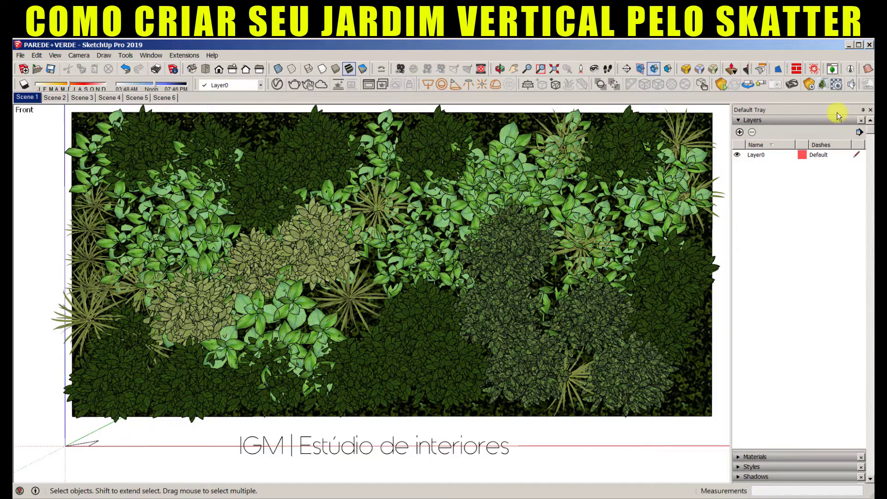
left_click(775, 120)
left_click(745, 141)
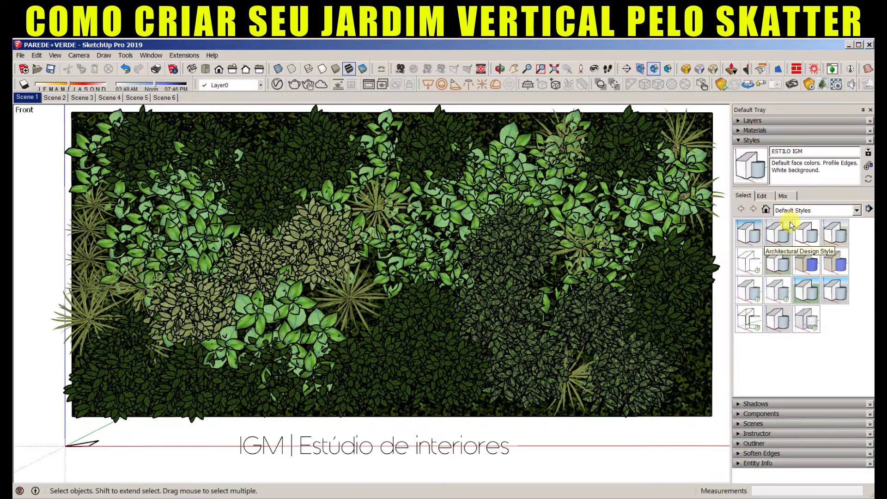
left_click(804, 268)
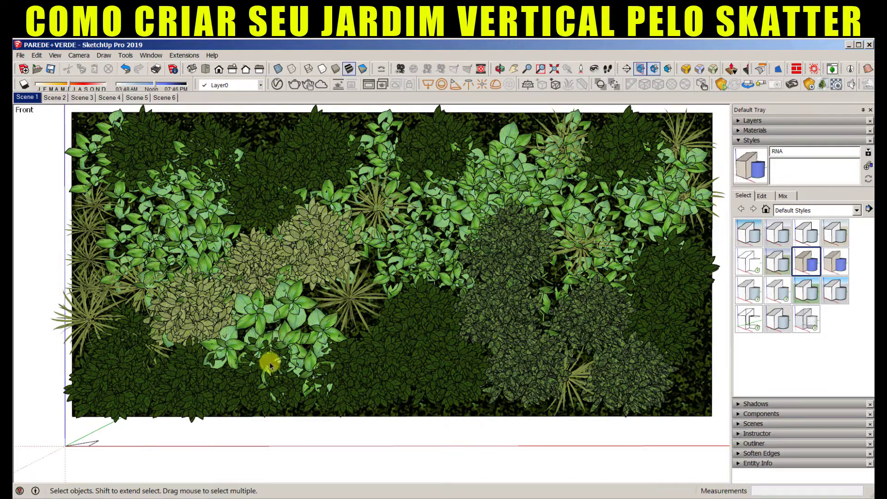
Step: Orbit to an oblique view of the green wall and select its whole group
mouse_move(175, 287)
middle_mouse_down()
mouse_move(422, 274)
mouse_move(406, 363)
mouse_move(386, 402)
mouse_move(296, 308)
middle_mouse_up()
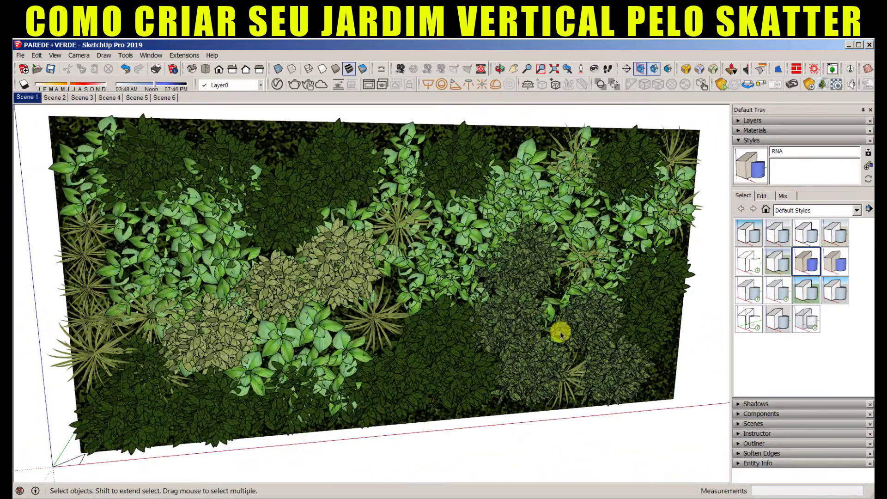
mouse_move(491, 324)
middle_mouse_down()
mouse_move(311, 367)
mouse_move(368, 323)
mouse_move(546, 422)
mouse_move(441, 392)
mouse_move(627, 397)
mouse_move(511, 366)
mouse_move(653, 362)
mouse_move(404, 363)
mouse_move(437, 368)
mouse_move(432, 323)
middle_mouse_up()
left_click(612, 393)
key("m")
left_click(433, 323)
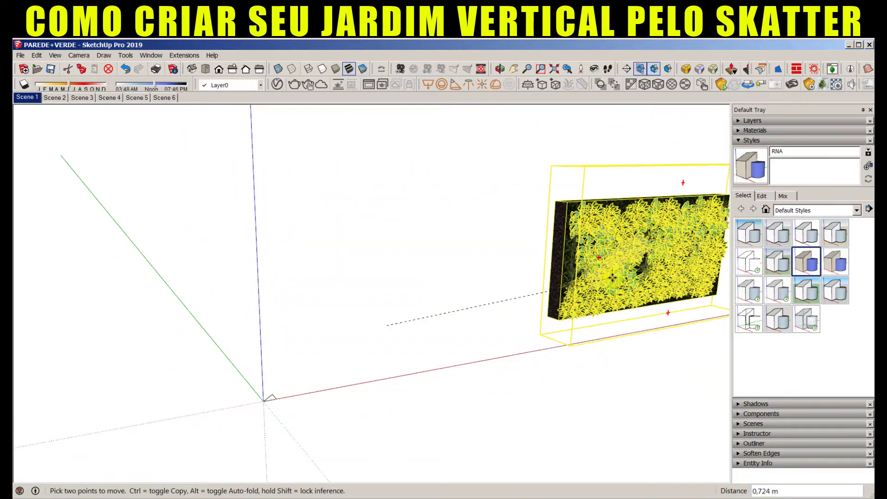
key("Escape")
key("space")
scroll(370, 277, "up", 3)
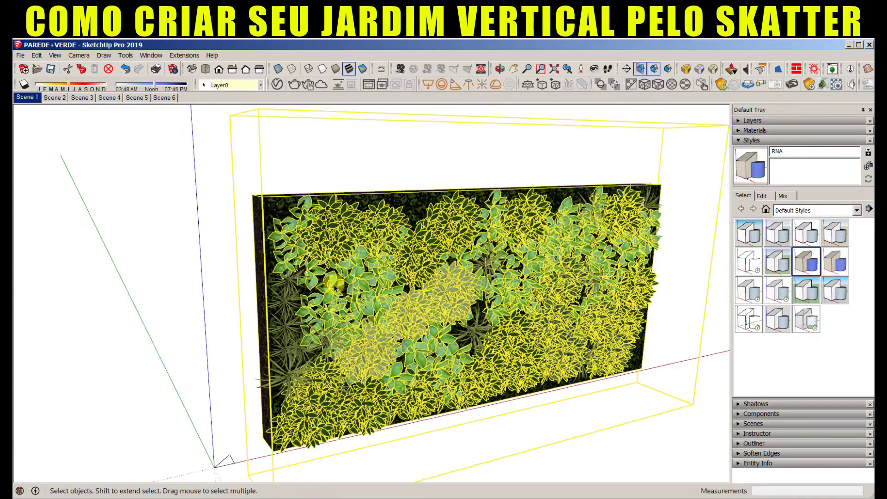
scroll(371, 279, "up", 3)
left_click(374, 277)
left_click(373, 275)
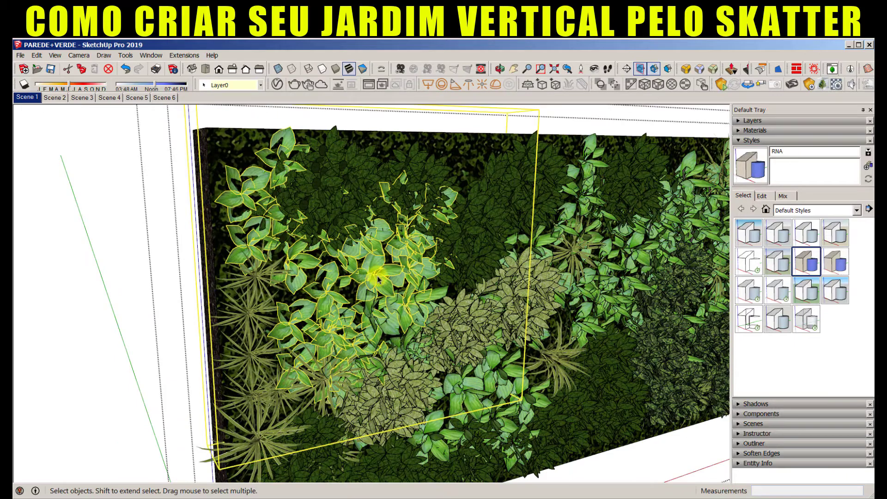
scroll(373, 274, "down", 3)
key("m")
left_click(375, 280)
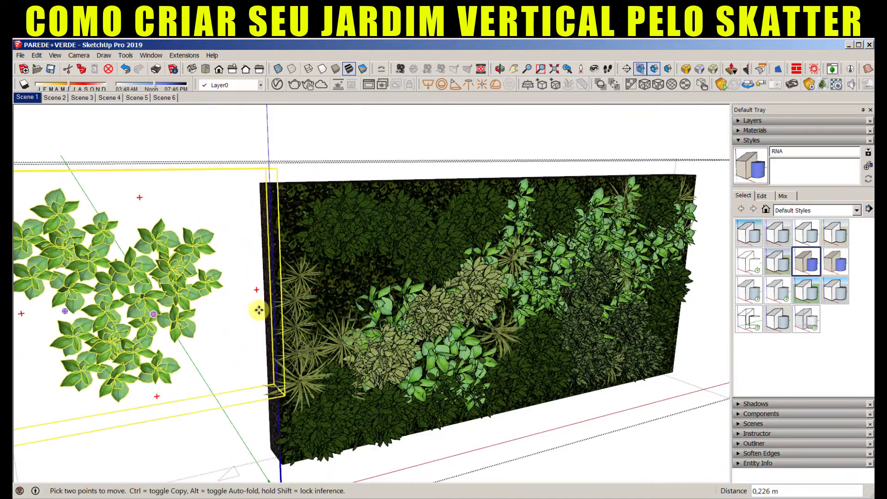
key("space")
scroll(323, 270, "up", 3)
left_click(303, 288)
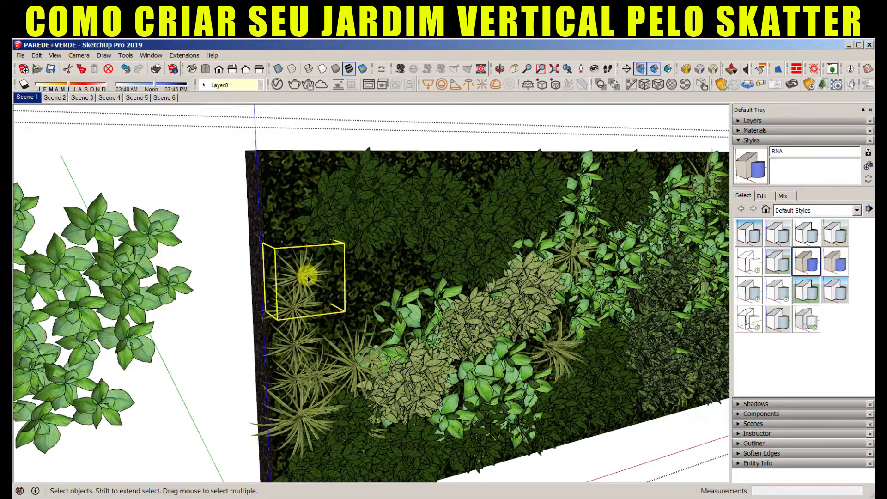
key("m")
left_click(170, 309)
middle_click_drag(204, 306, 453, 184)
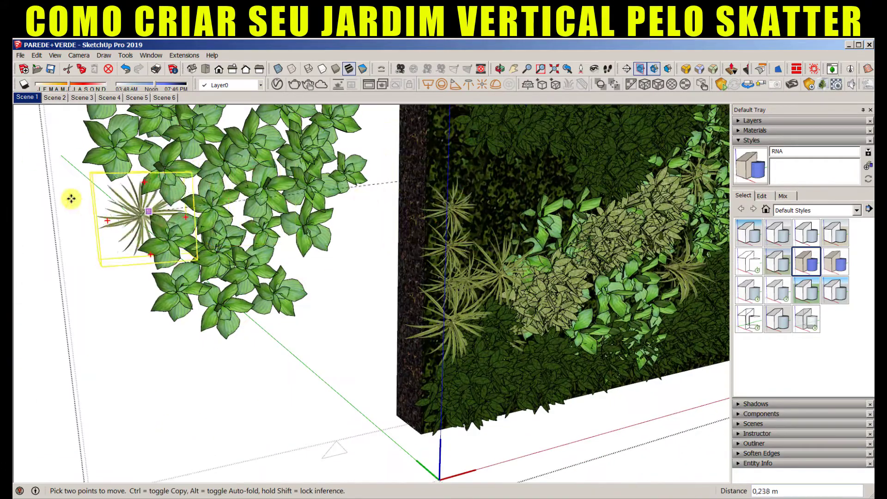
scroll(86, 218, "up", 2)
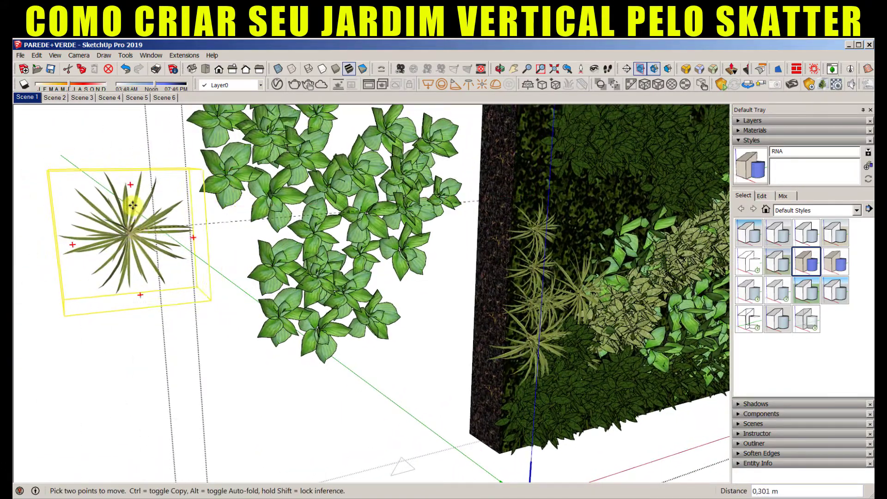
left_click(133, 206)
key("space")
scroll(633, 267, "down", 2)
scroll(405, 297, "up", 3)
scroll(381, 317, "up", 3)
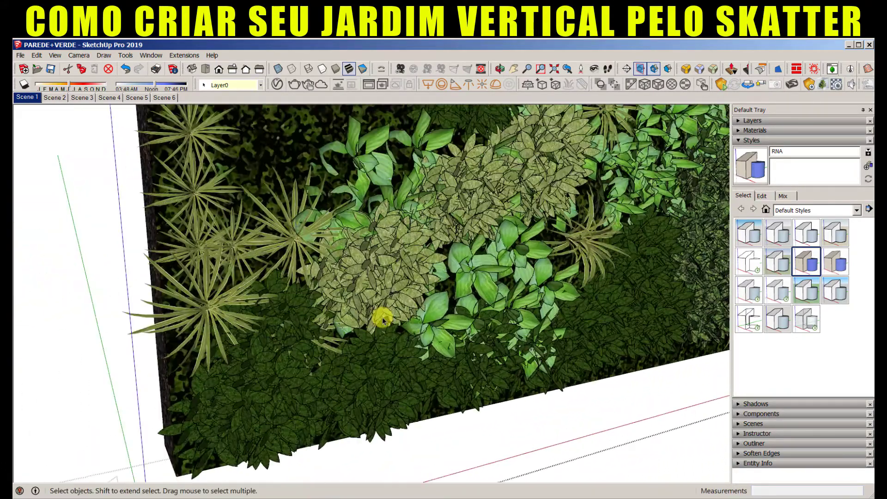
scroll(378, 276, "up", 2)
left_click(379, 277)
scroll(404, 257, "up", 2)
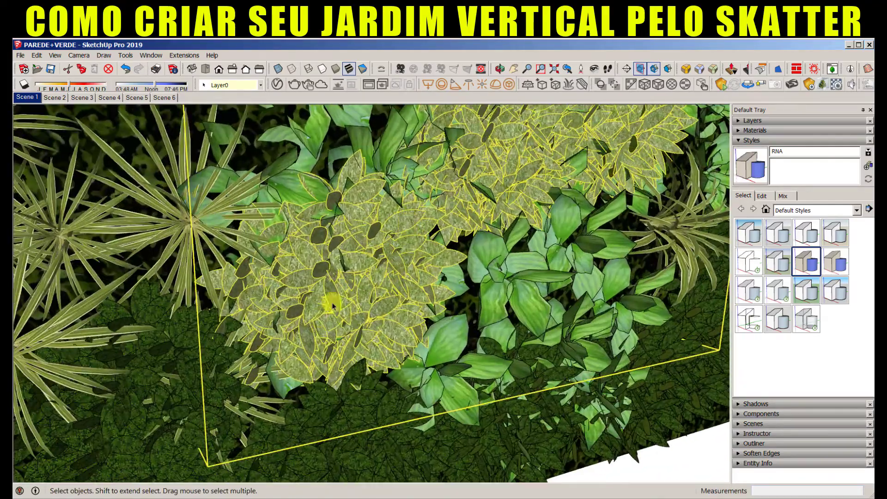
mouse_move(329, 301)
middle_mouse_down()
mouse_move(445, 255)
mouse_move(352, 283)
middle_mouse_up()
scroll(353, 295, "up", 2)
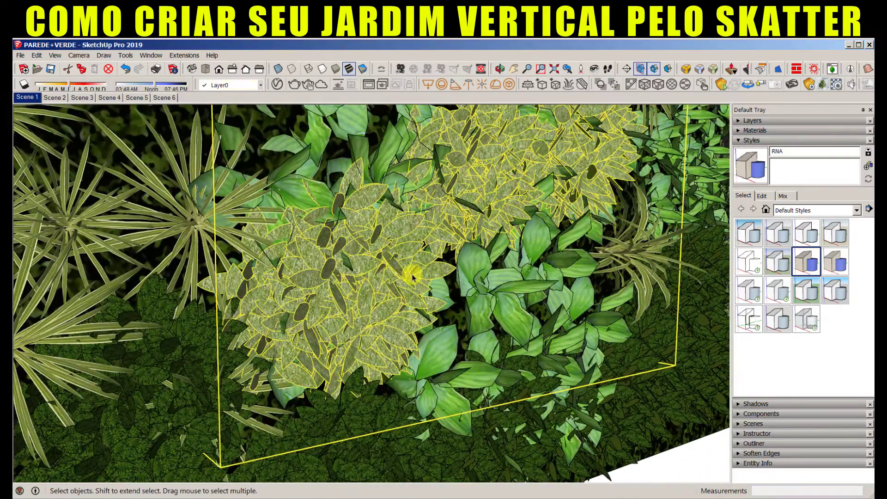
scroll(412, 277, "down", 3)
middle_click_drag(511, 313, 612, 372)
scroll(598, 341, "up", 5)
scroll(597, 334, "up", 2)
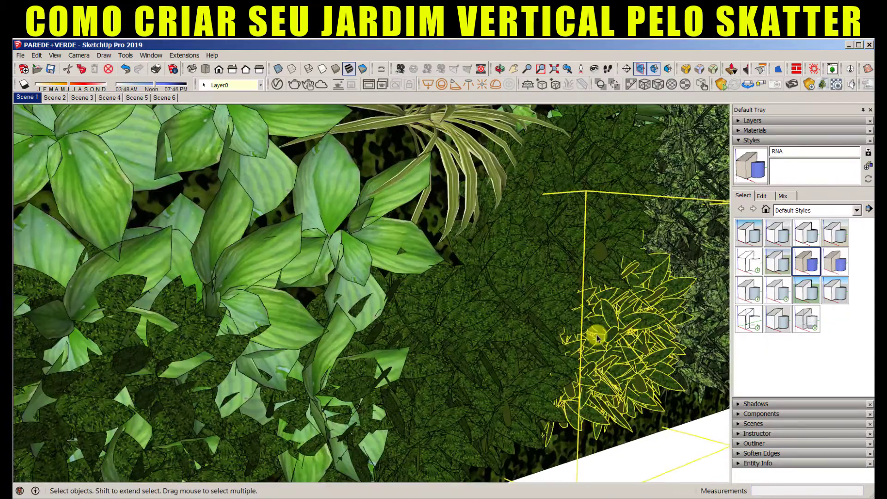
scroll(596, 334, "down", 3)
scroll(538, 297, "down", 2)
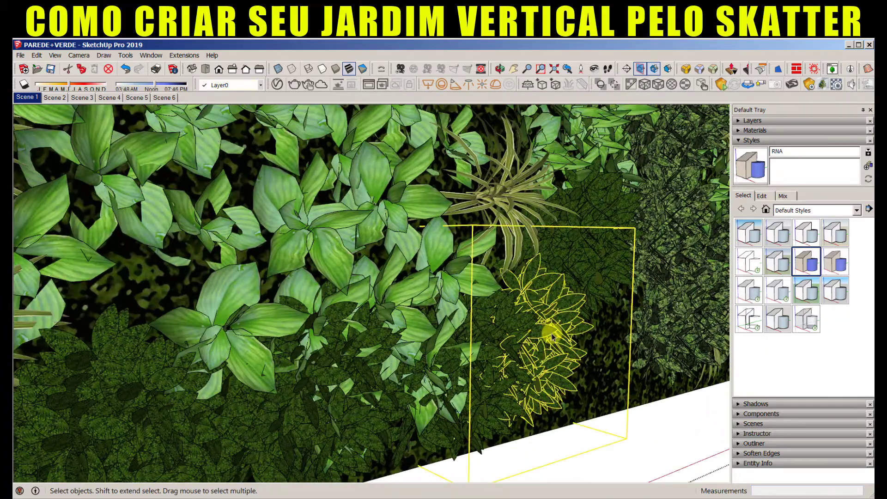
mouse_move(553, 337)
middle_mouse_down()
mouse_move(564, 287)
mouse_move(251, 366)
mouse_move(425, 346)
middle_mouse_up()
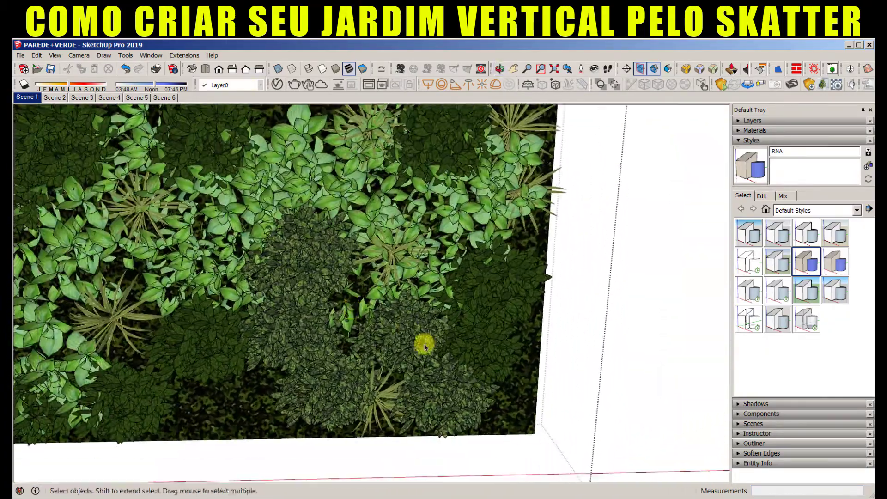
scroll(397, 342, "up", 3)
scroll(396, 342, "up", 2)
scroll(396, 342, "down", 2)
scroll(389, 343, "down", 2)
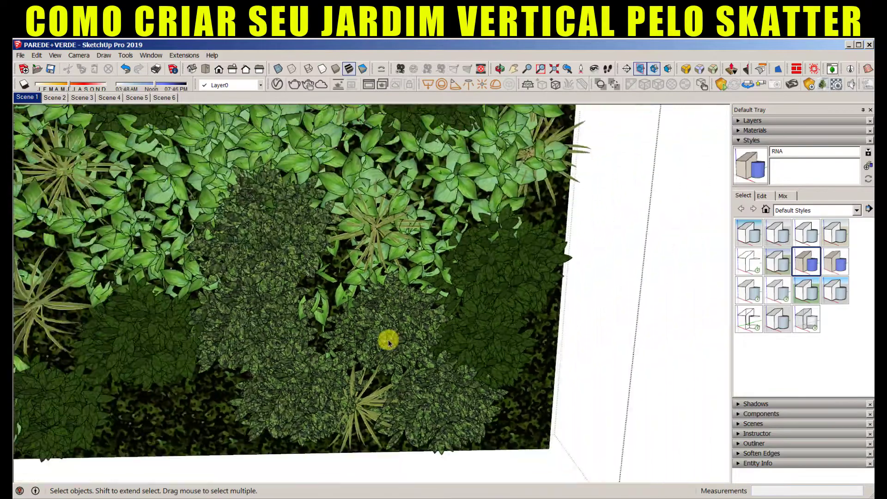
scroll(389, 343, "down", 3)
mouse_move(528, 360)
middle_mouse_down()
mouse_move(410, 336)
mouse_move(413, 350)
middle_mouse_up()
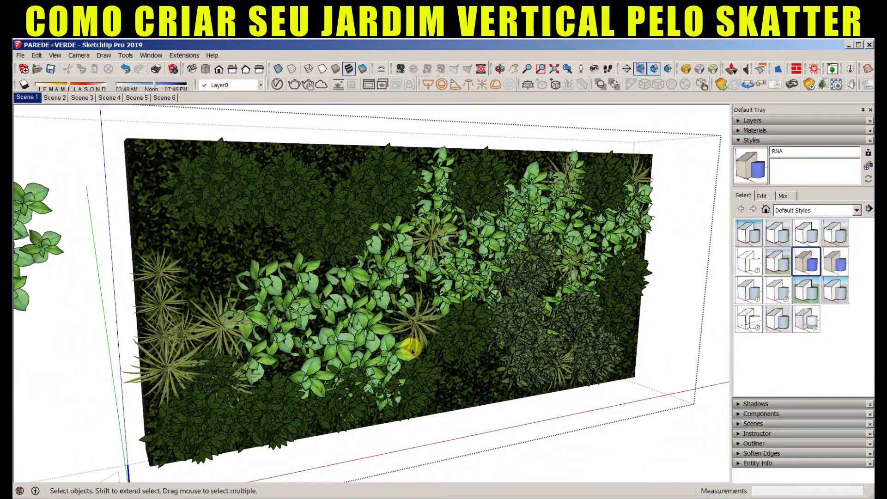
scroll(434, 286, "down", 1)
mouse_move(485, 126)
middle_mouse_down()
mouse_move(469, 140)
mouse_move(445, 212)
mouse_move(272, 270)
middle_mouse_up()
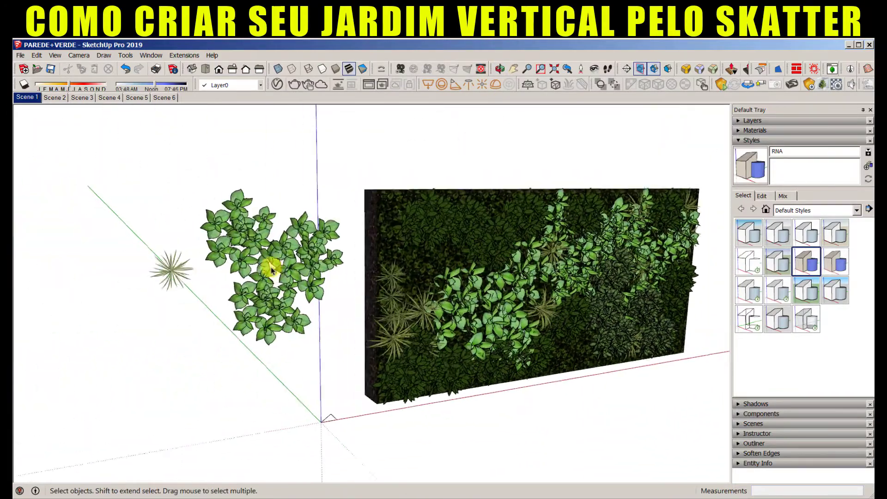
scroll(272, 270, "up", 2)
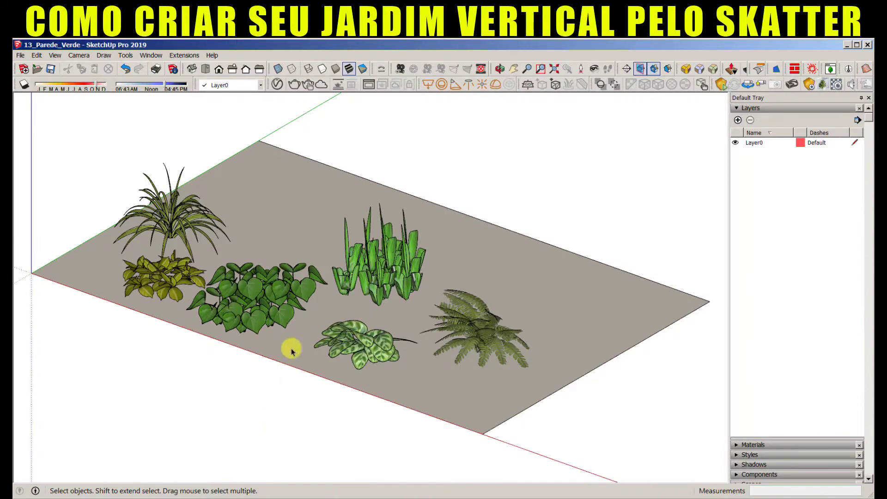
Step: Inside the grass plant group, scale all components nearly flat, then back to full height
mouse_move(291, 351)
middle_mouse_down("shift")
mouse_move(372, 360)
mouse_move(550, 462)
middle_mouse_up("shift")
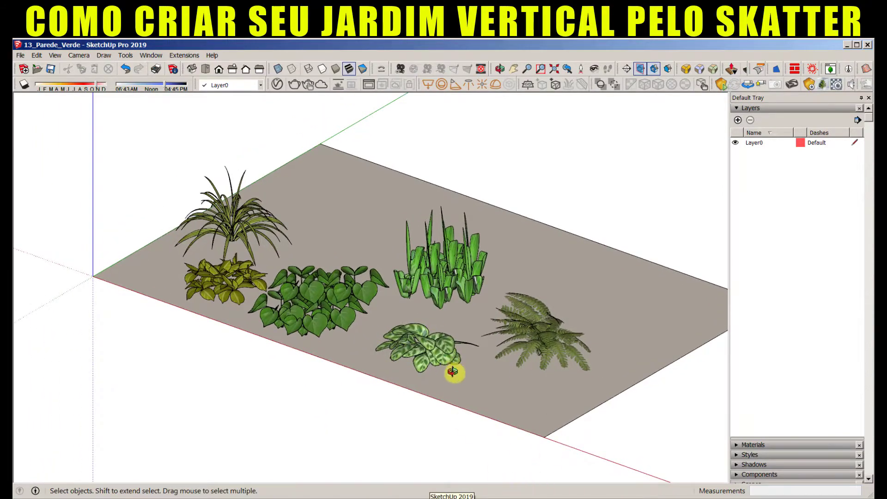
mouse_move(453, 371)
middle_mouse_down()
mouse_move(630, 297)
mouse_move(624, 289)
mouse_move(444, 311)
mouse_move(463, 368)
mouse_move(558, 368)
mouse_move(419, 360)
mouse_move(445, 291)
mouse_move(558, 331)
middle_mouse_up()
scroll(444, 290, "up", 5)
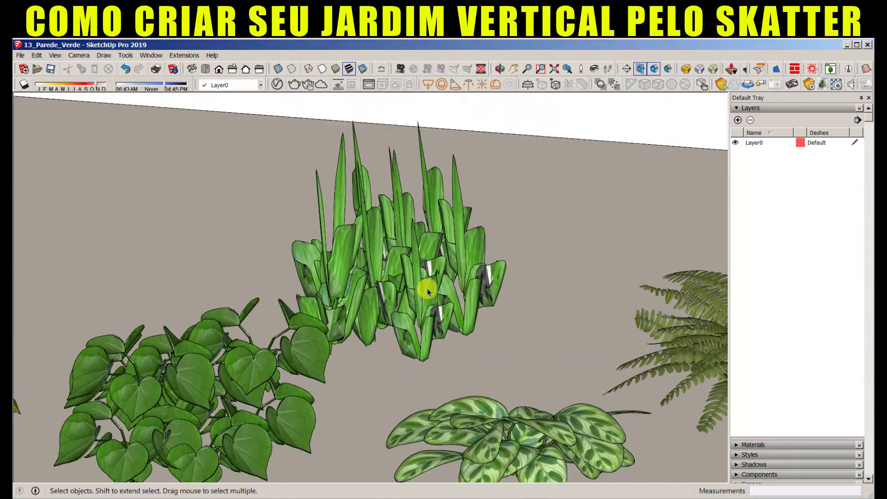
double_click(428, 291)
left_click(424, 291)
mouse_move(424, 291)
middle_mouse_down()
mouse_move(421, 256)
mouse_move(429, 283)
middle_mouse_up()
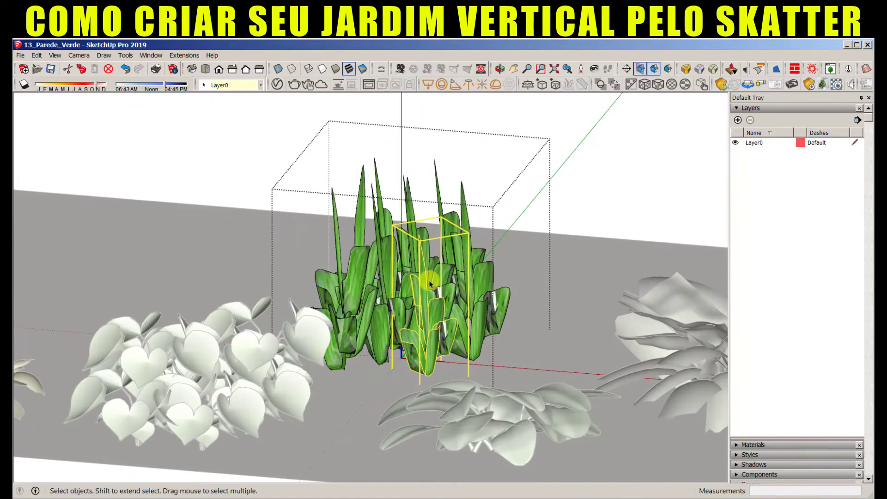
key("ctrl+a")
key("s")
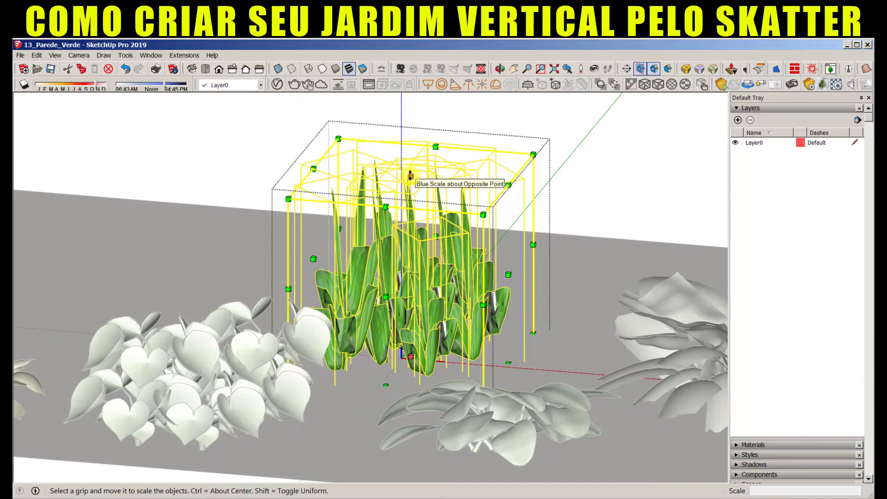
mouse_move(410, 175)
left_mouse_down()
mouse_move(404, 239)
mouse_move(406, 203)
left_mouse_up()
mouse_move(405, 203)
middle_mouse_down()
mouse_move(422, 280)
mouse_move(546, 223)
middle_mouse_up()
key("space")
Step: Leave the grass group and select each sample plant on the slab in turn, ending with the fern
left_click(546, 223)
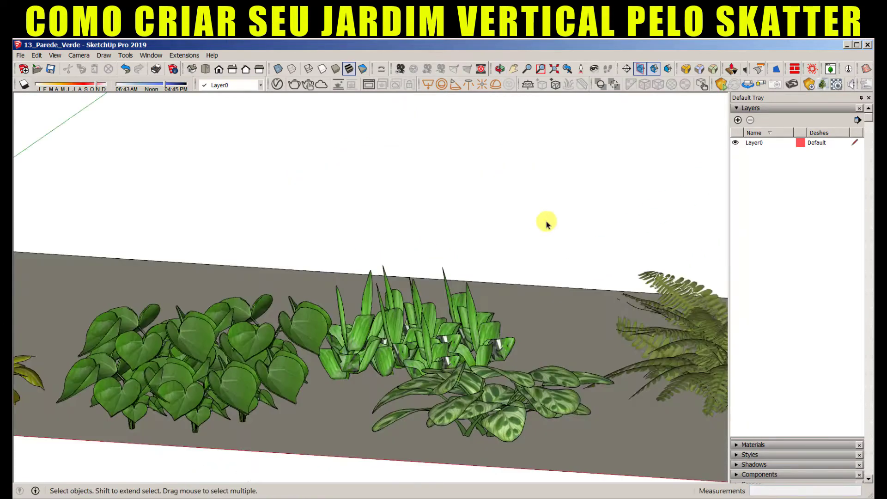
scroll(445, 317, "down", 3)
mouse_move(445, 317)
middle_mouse_down()
mouse_move(303, 391)
mouse_move(259, 365)
mouse_move(402, 364)
mouse_move(515, 401)
middle_mouse_up()
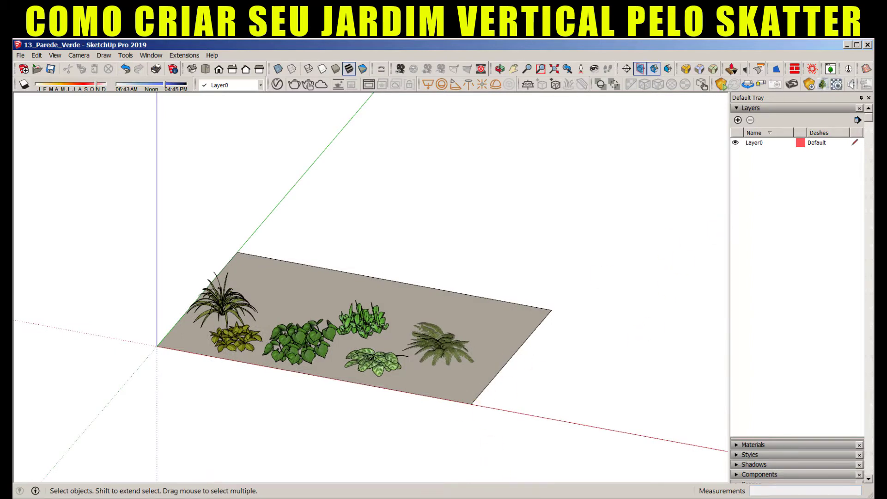
left_click(442, 344)
left_click(370, 360)
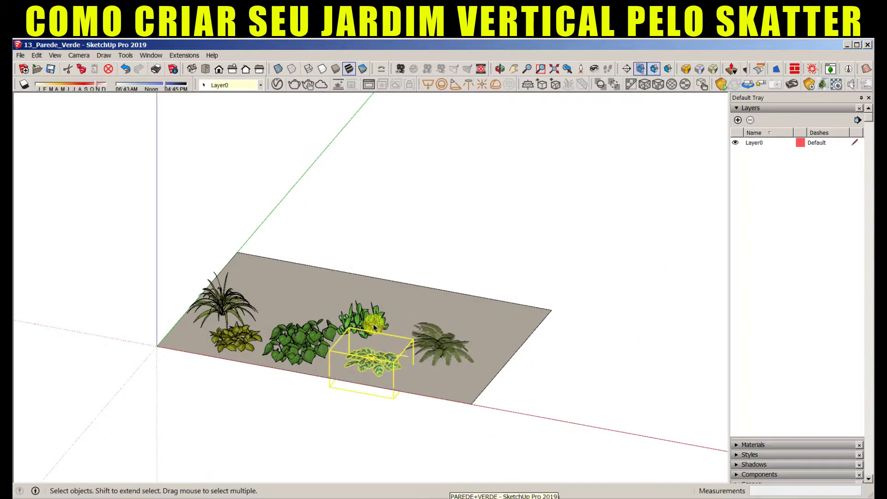
left_click(300, 342)
left_click(243, 319)
left_click(307, 345)
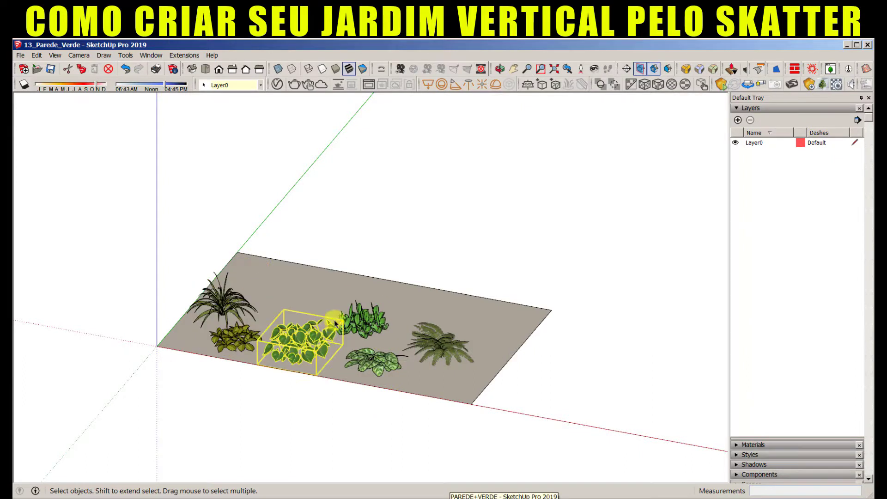
left_click(347, 319)
left_click(375, 363)
left_click(459, 348)
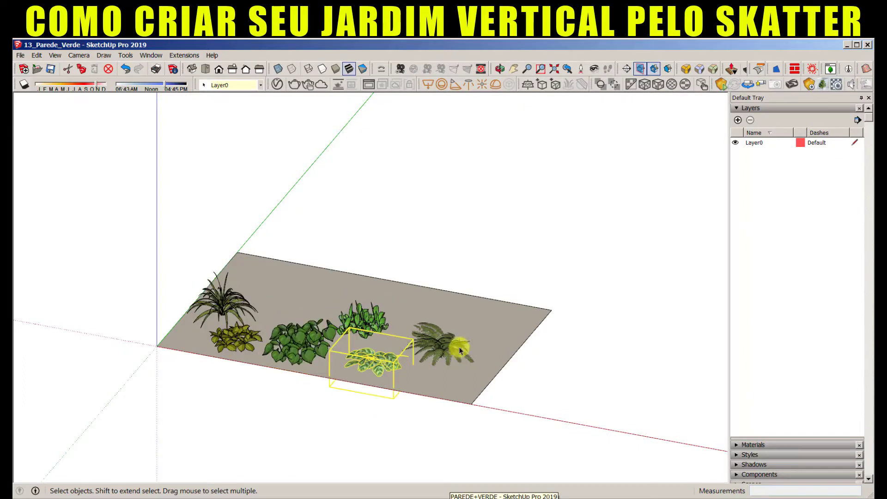
Step: Clear the plant selection and orbit around the slab of sample plants
left_click(423, 424)
scroll(446, 252, "down", 3)
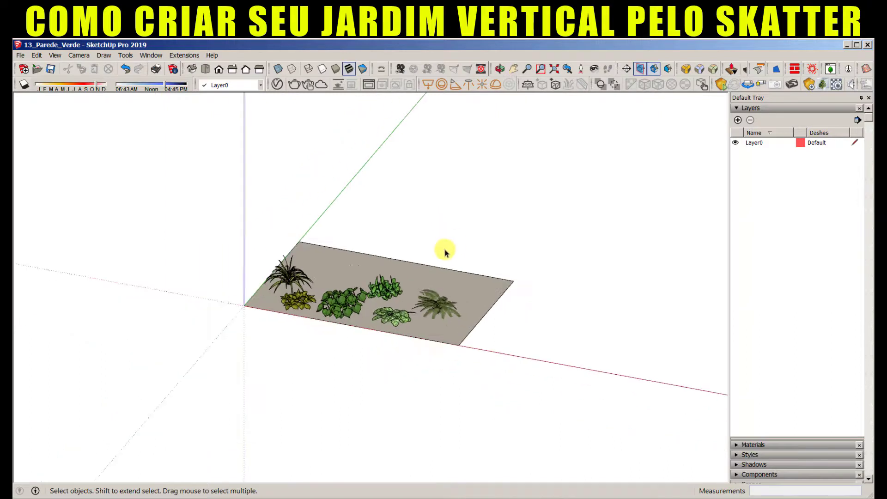
scroll(362, 307, "down", 3)
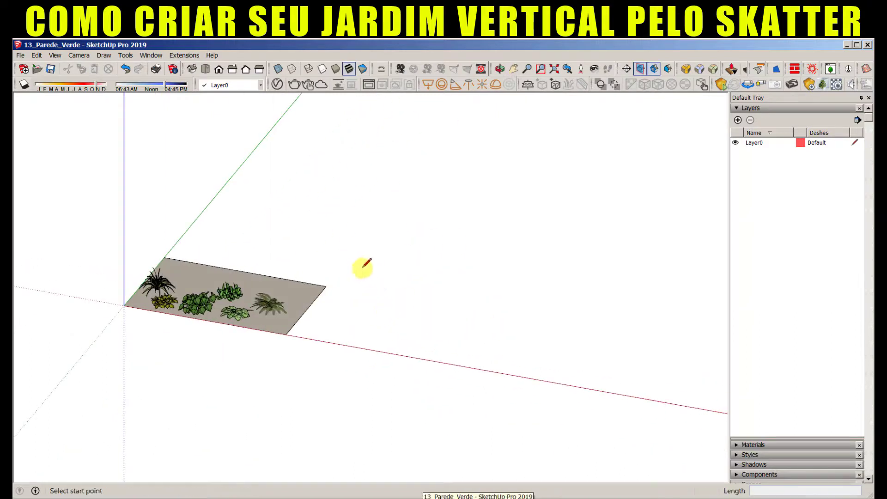
middle_click_drag(368, 255, 469, 299)
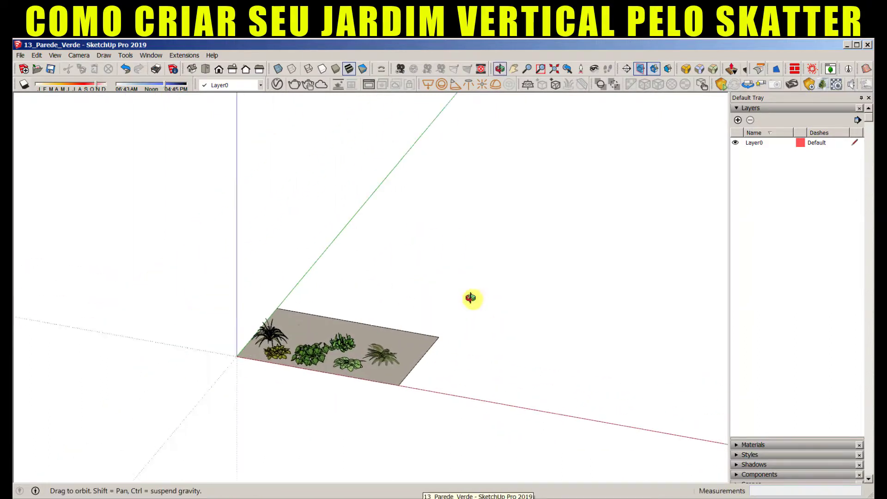
scroll(410, 293, "up", 2)
scroll(283, 291, "up", 2)
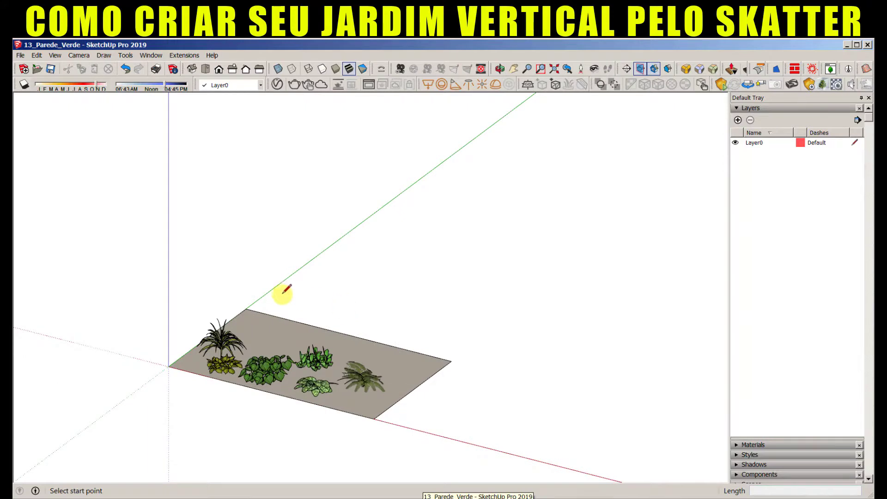
Step: Draw a vertical rectangular wall face with a 2,5 m bottom edge behind the plant slab
left_click(310, 273)
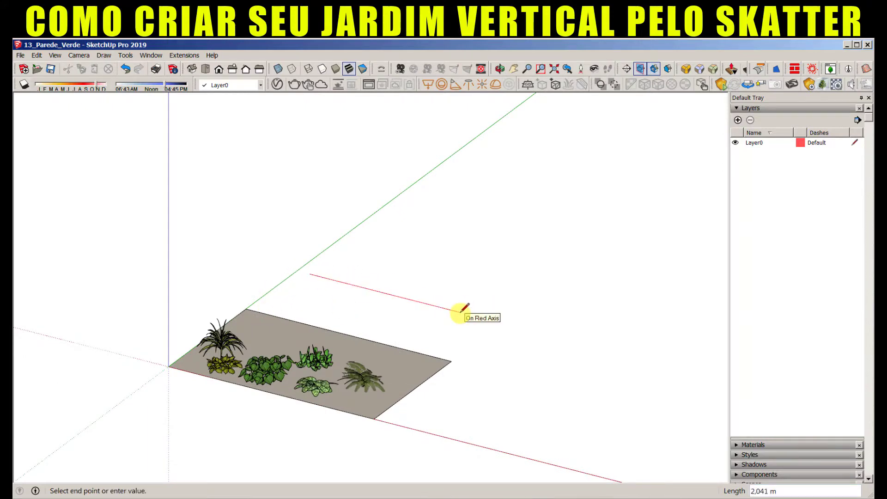
key("Return")
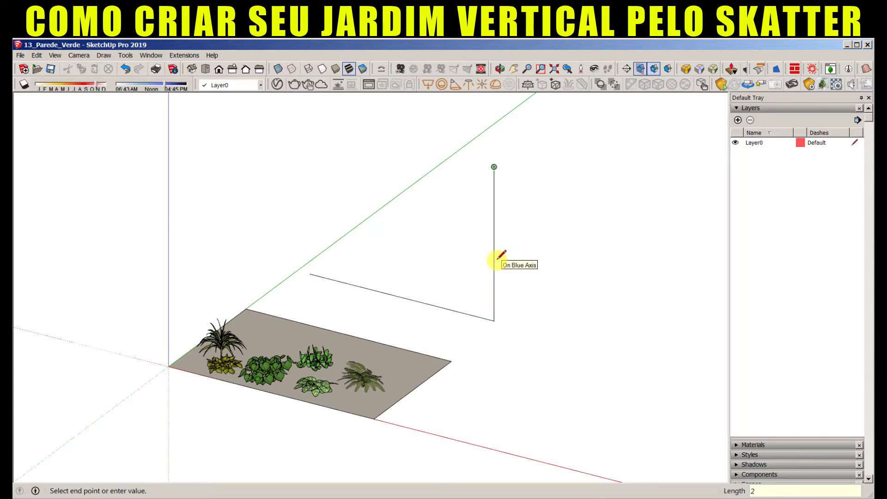
left_click(315, 271)
key("space")
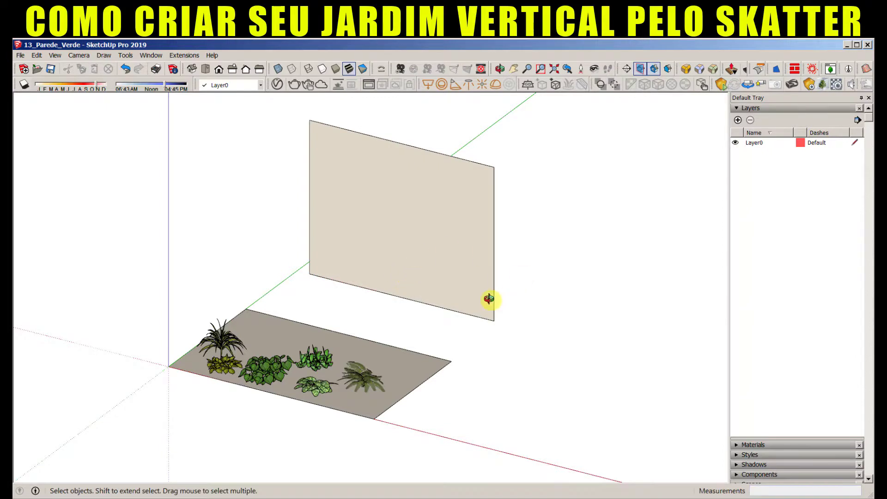
middle_click_drag(489, 299, 506, 303)
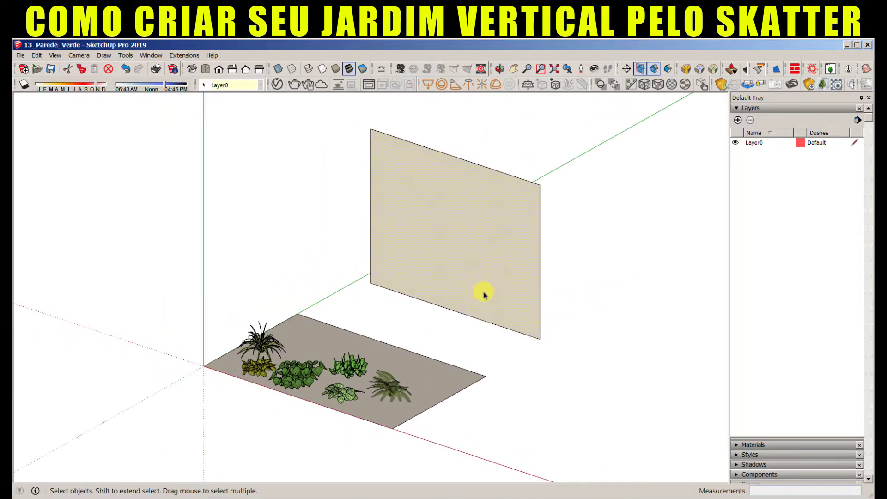
middle_click_drag(462, 340, 424, 301)
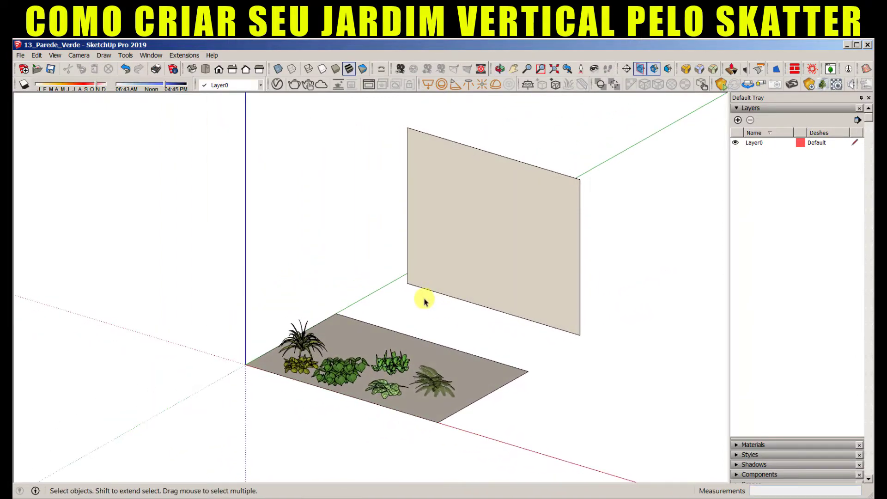
scroll(424, 301, "up", 1)
Step: Draw a line along the green axis from the wall's bottom corner
key("l")
left_click(406, 281)
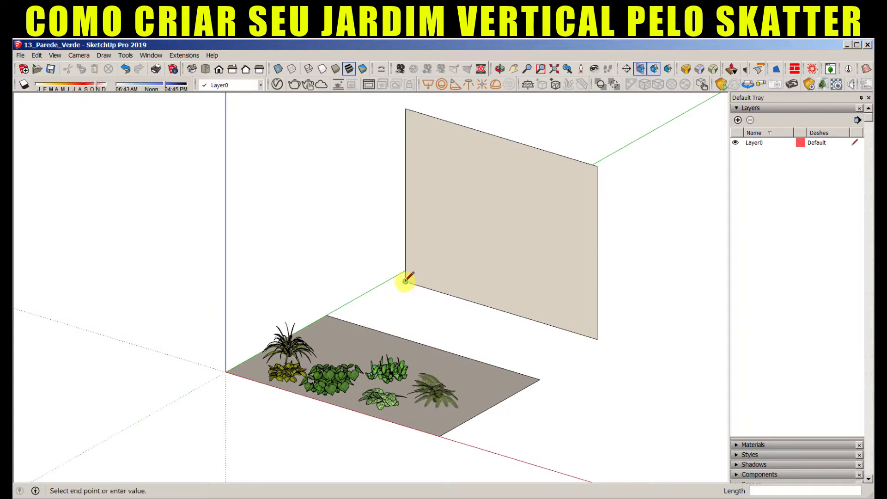
left_click(384, 294)
key("space")
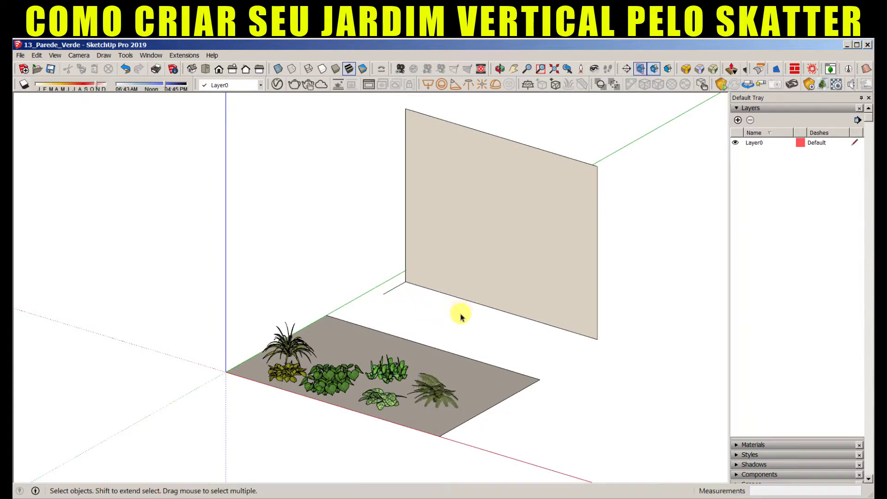
middle_click_drag(489, 328, 517, 341)
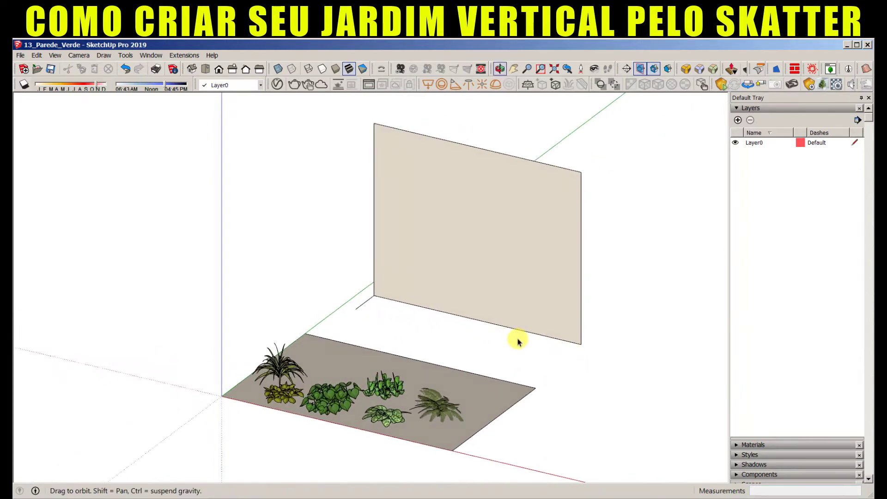
Step: Bring up the Skatter toolbar and open the main Skatter dialog for new scatter Skatter 1
left_click(811, 68)
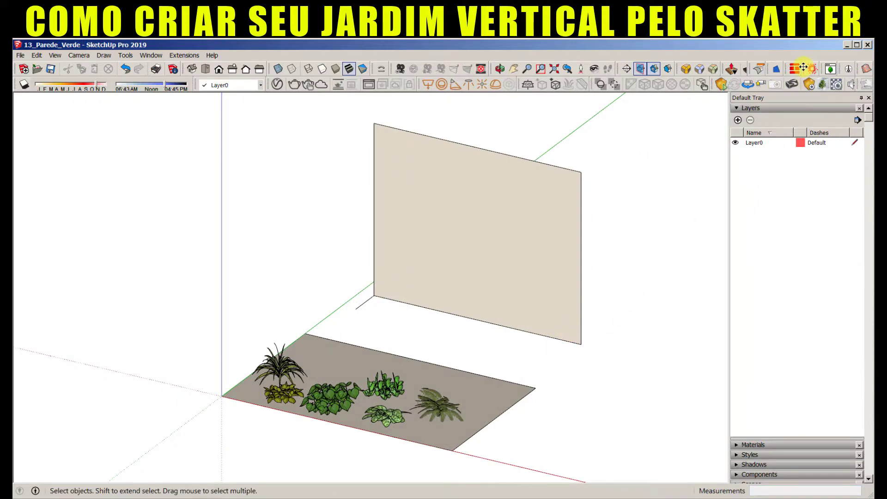
left_click_drag(620, 120, 622, 120)
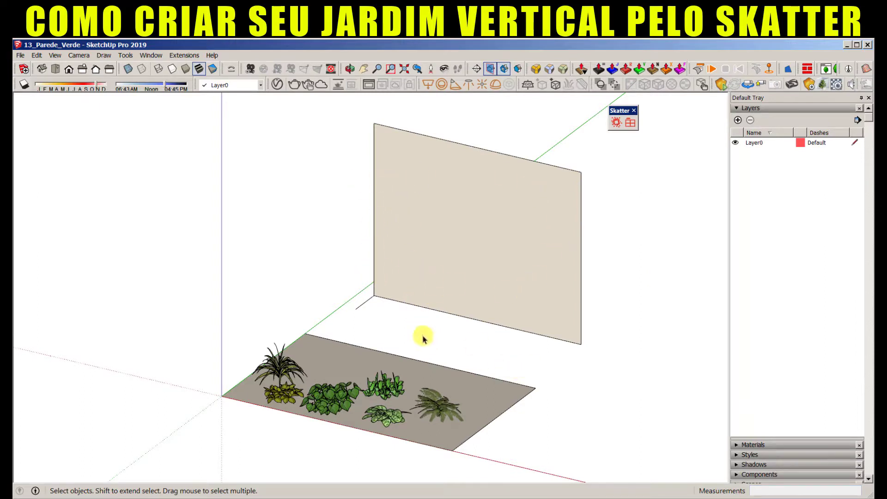
middle_click_drag(460, 363, 448, 362, "shift")
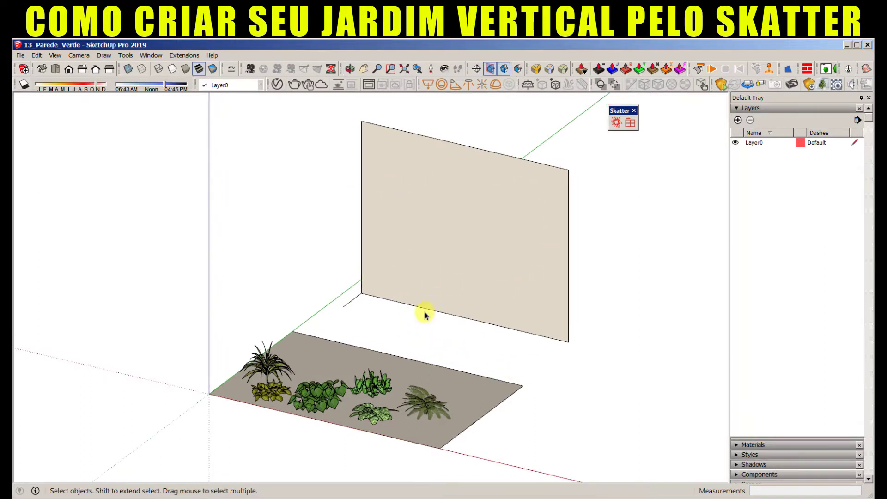
mouse_move(443, 282)
middle_mouse_down()
mouse_move(460, 281)
mouse_move(440, 307)
middle_mouse_up()
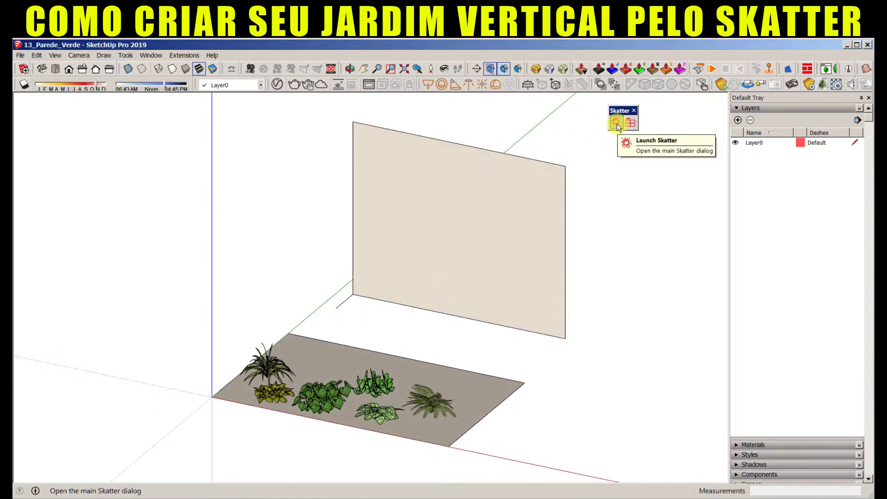
left_click(617, 123)
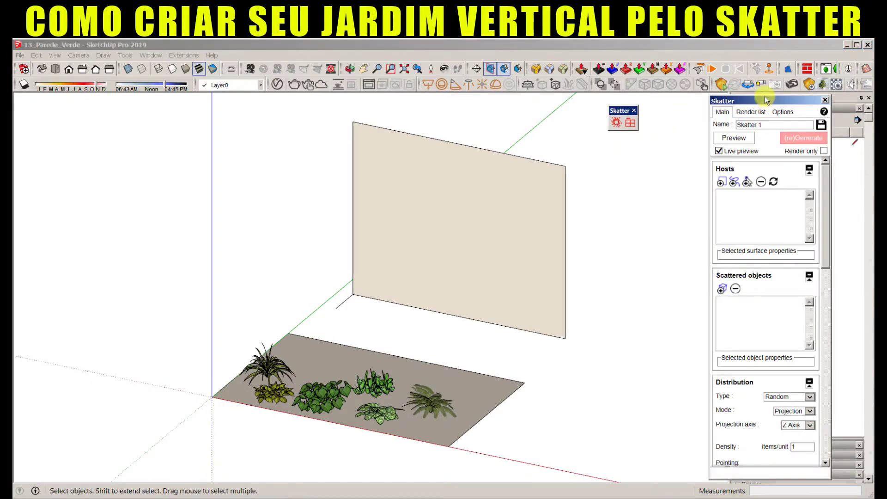
left_click_drag(764, 100, 764, 49)
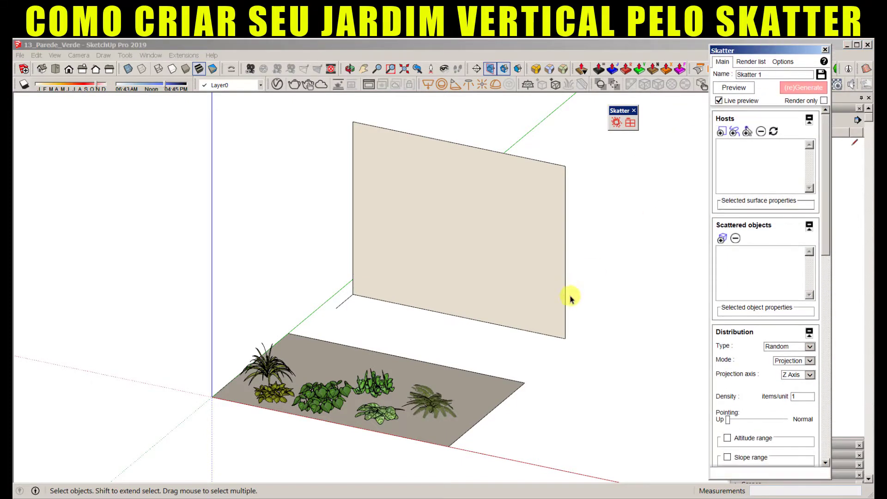
middle_click_drag(570, 298, 558, 293, "shift")
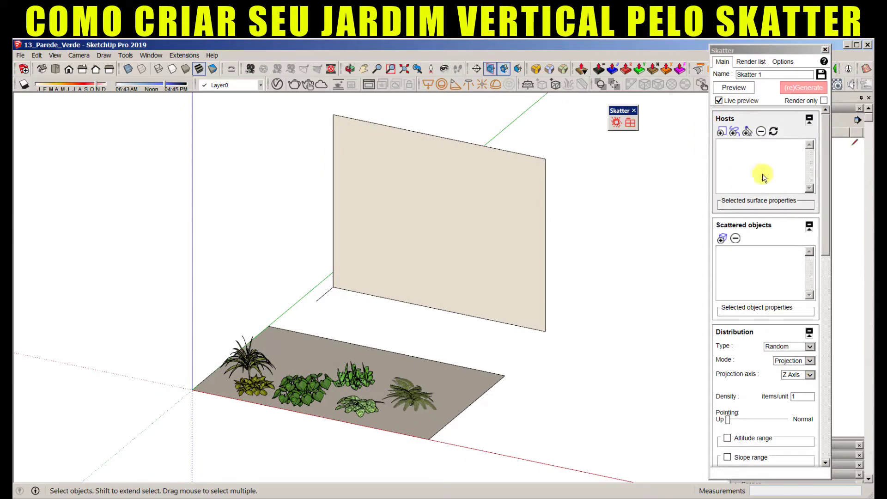
Step: Turn the bare wall face into a group with Make Group, then deselect it
left_click(466, 204)
right_click(466, 205)
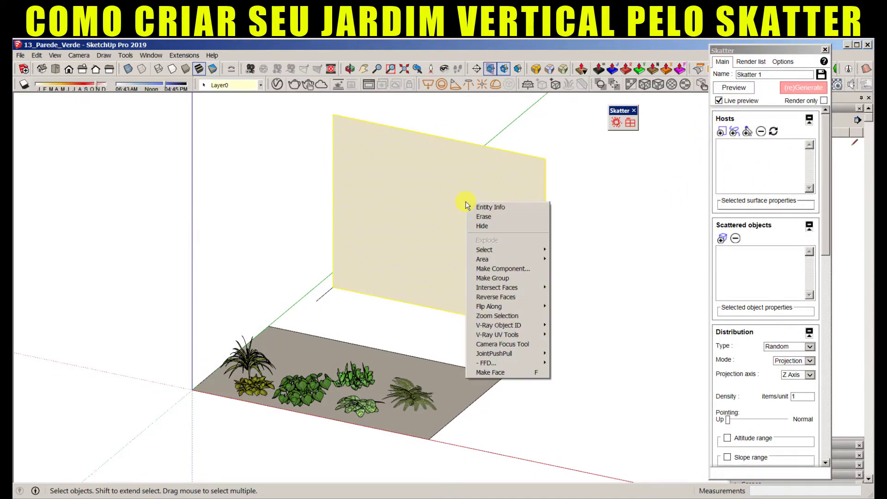
left_click(511, 277)
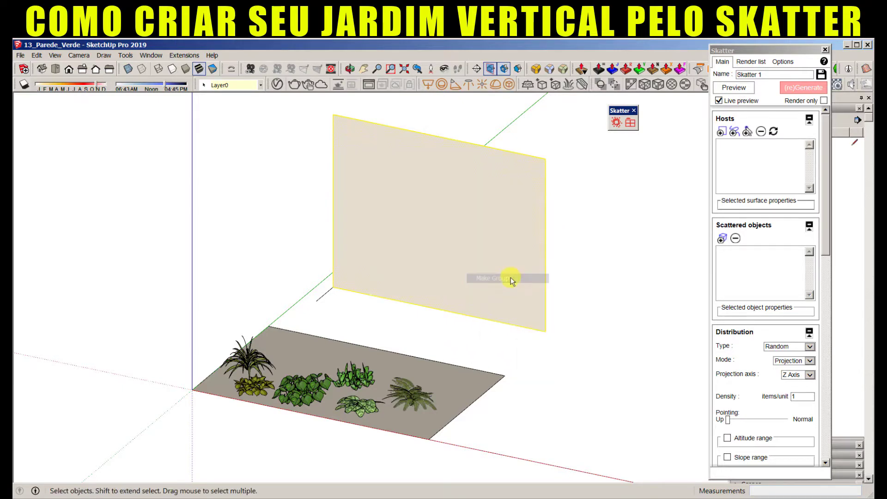
left_click(631, 259)
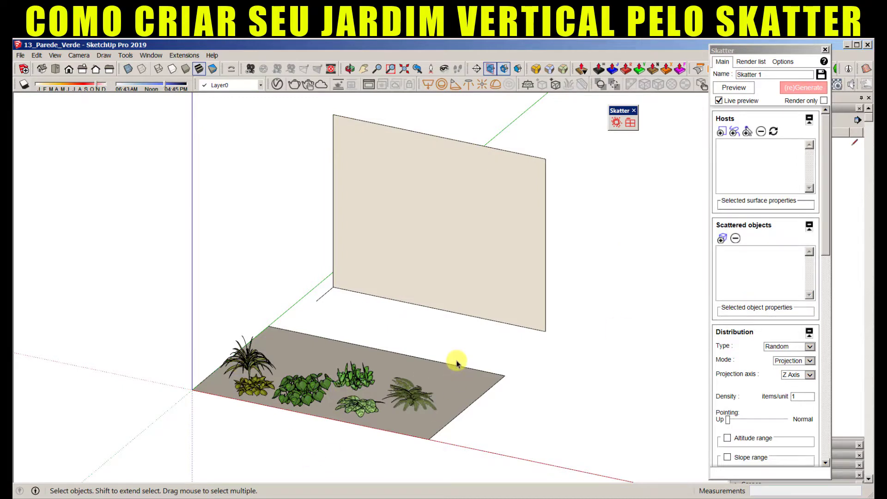
middle_click_drag(451, 336, 519, 341)
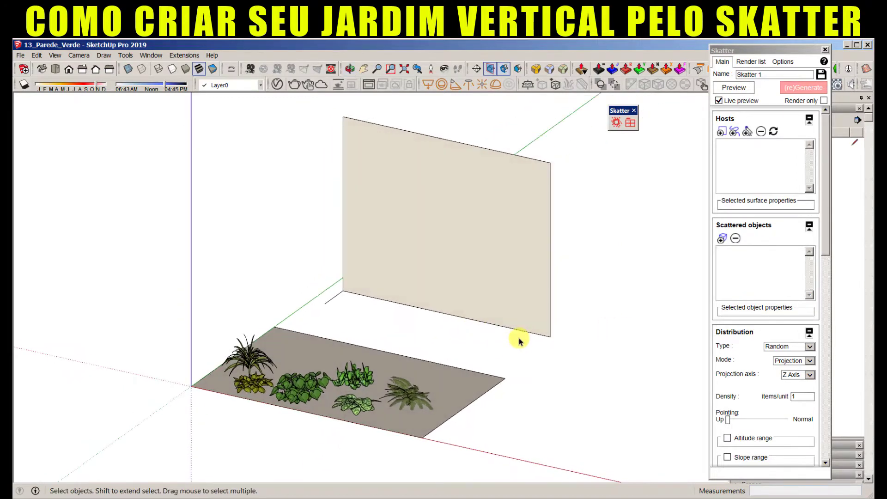
Step: Pick the wall group as Skatter 1's host, listed as Group#1 under Hosts
left_click(721, 135)
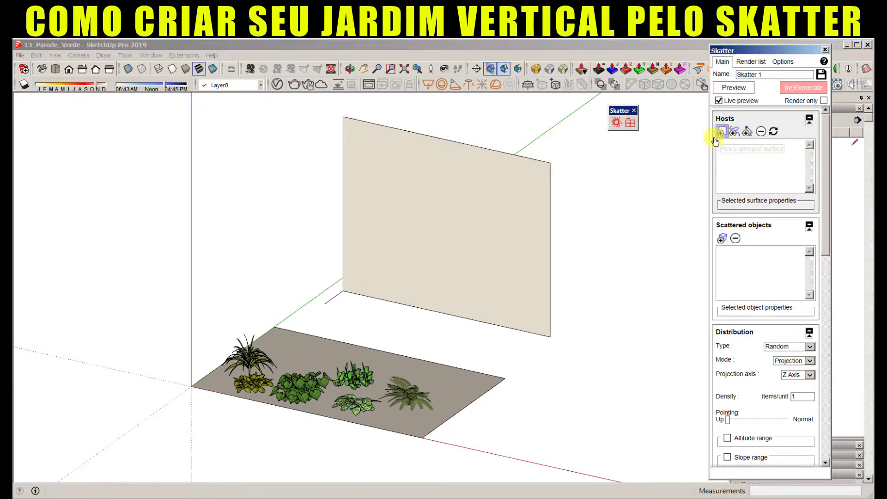
left_click(494, 218)
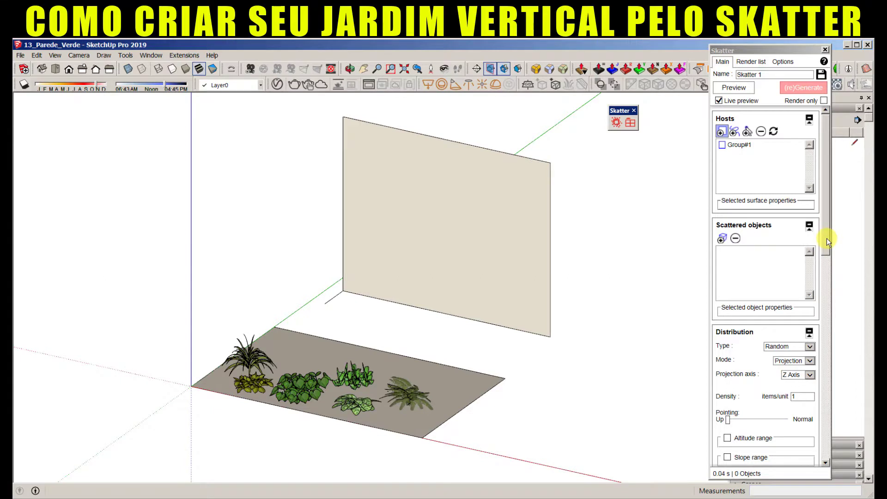
left_click_drag(827, 238, 825, 268)
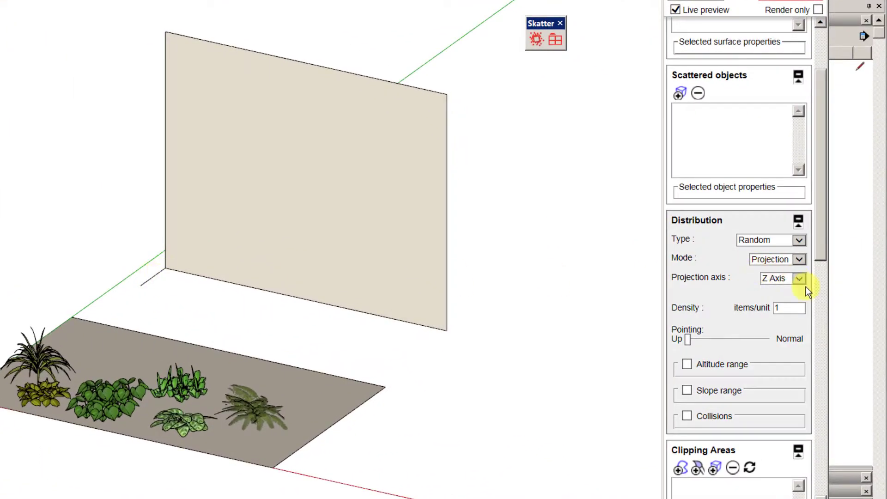
Step: Set the projection axis to Custom, pointing out from the wall's base
left_click(799, 279)
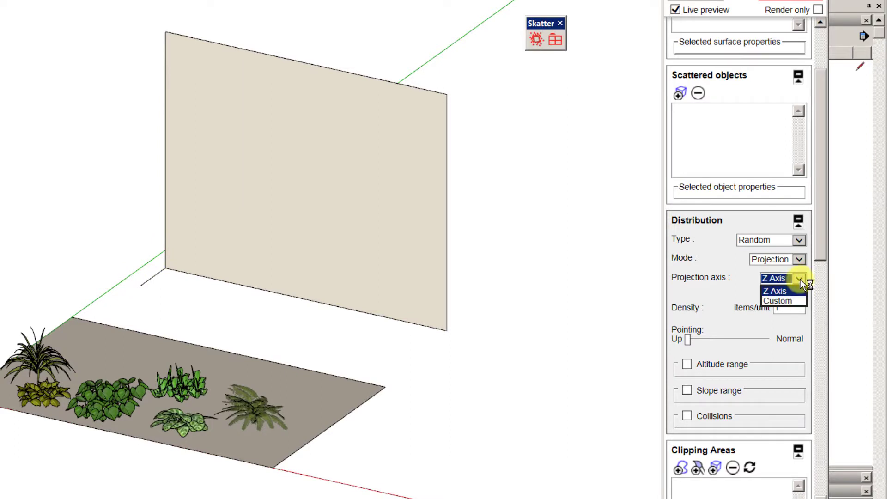
left_click(777, 300)
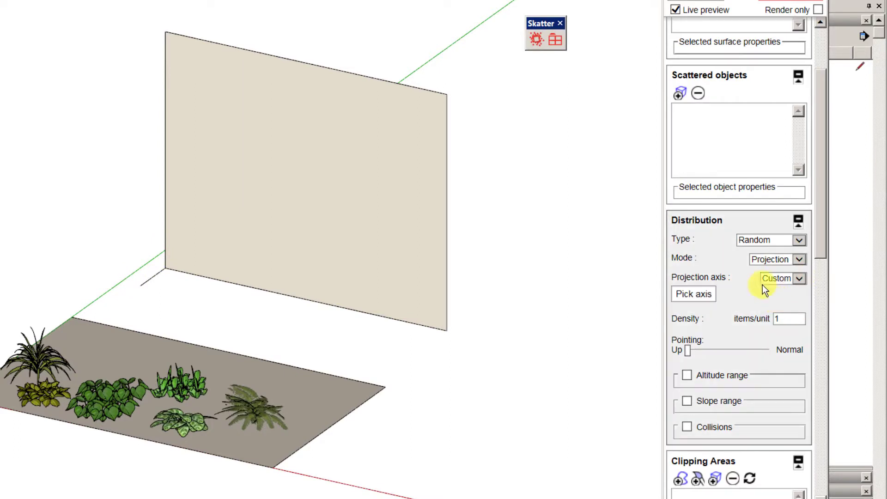
left_click(688, 298)
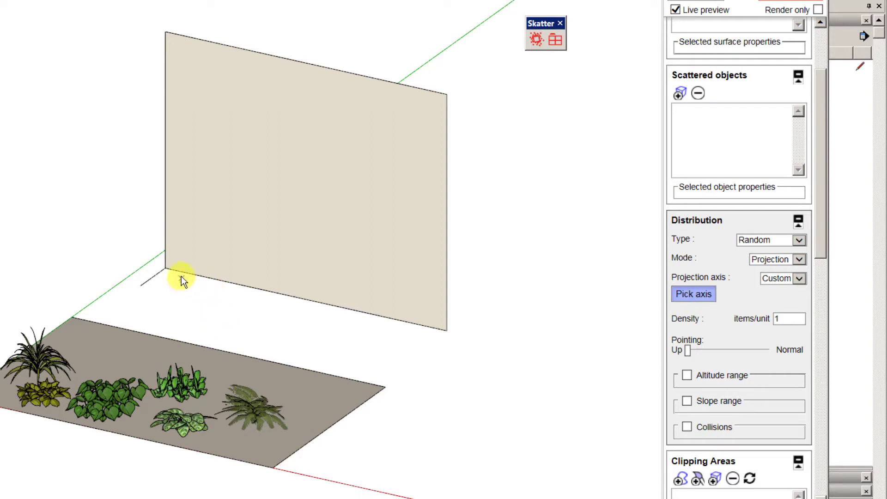
left_click(146, 286)
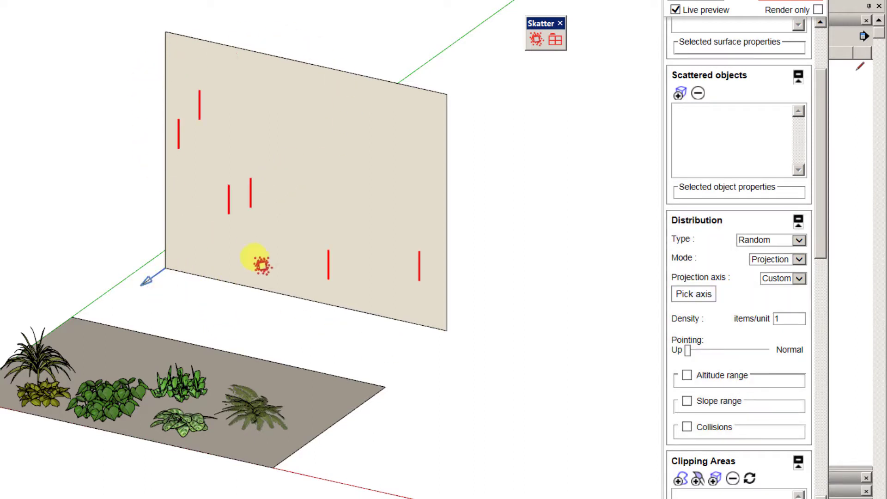
double_click(788, 317)
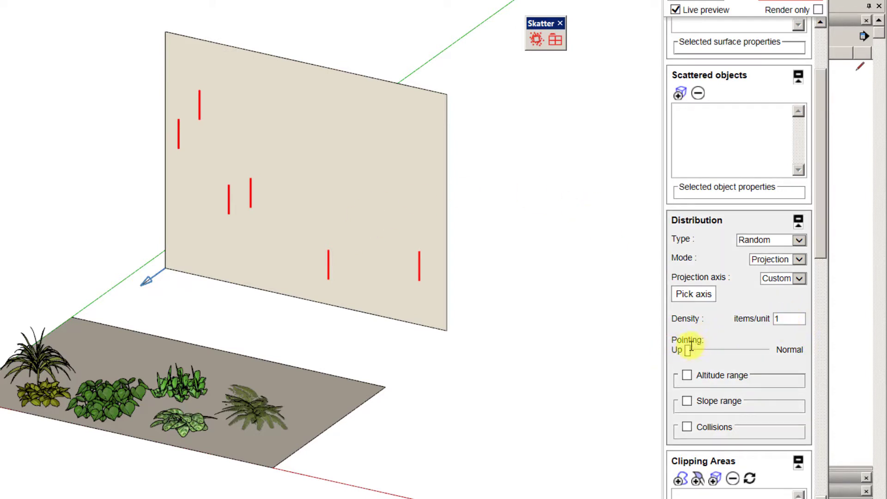
Step: Set scatter density to 10 items/unit and Pointing to Normal, then orbit the view
double_click(780, 319)
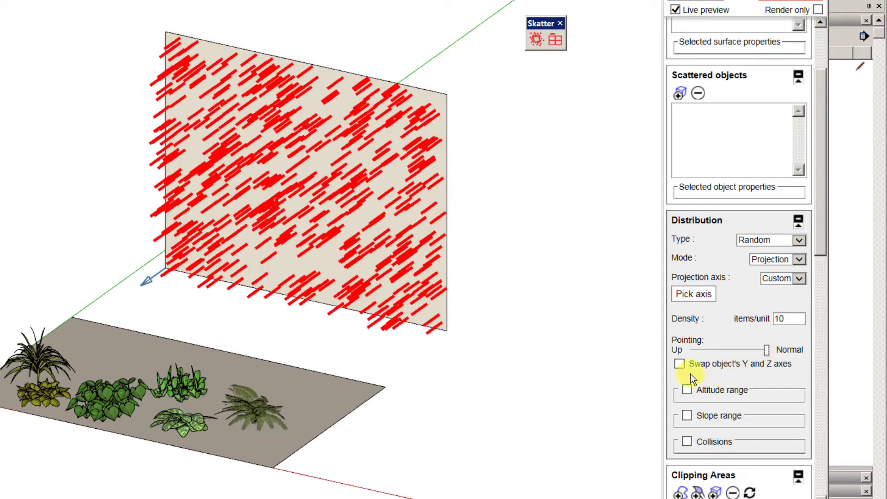
mouse_move(511, 317)
middle_mouse_down()
mouse_move(411, 222)
mouse_move(163, 203)
mouse_move(511, 337)
mouse_move(352, 341)
mouse_move(405, 320)
mouse_move(394, 303)
mouse_move(390, 340)
mouse_move(382, 339)
middle_mouse_up()
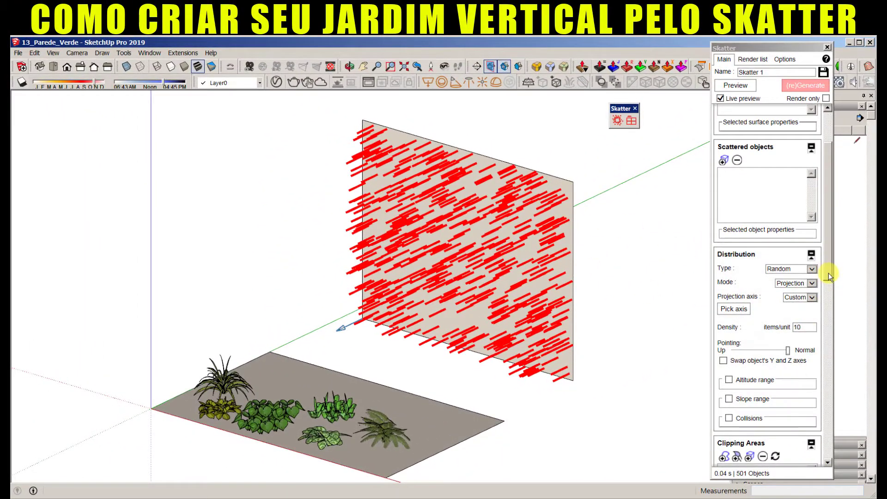
left_click_drag(827, 274, 821, 322)
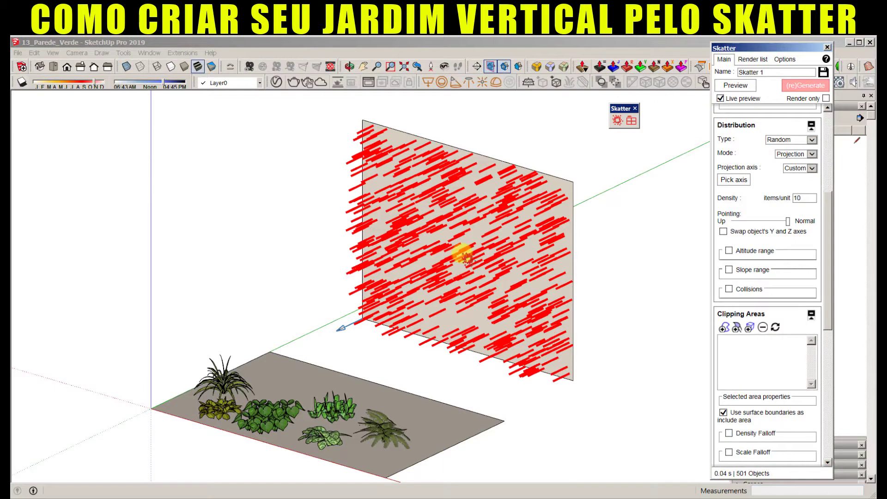
middle_click(462, 307)
middle_click_drag(462, 308, 482, 317)
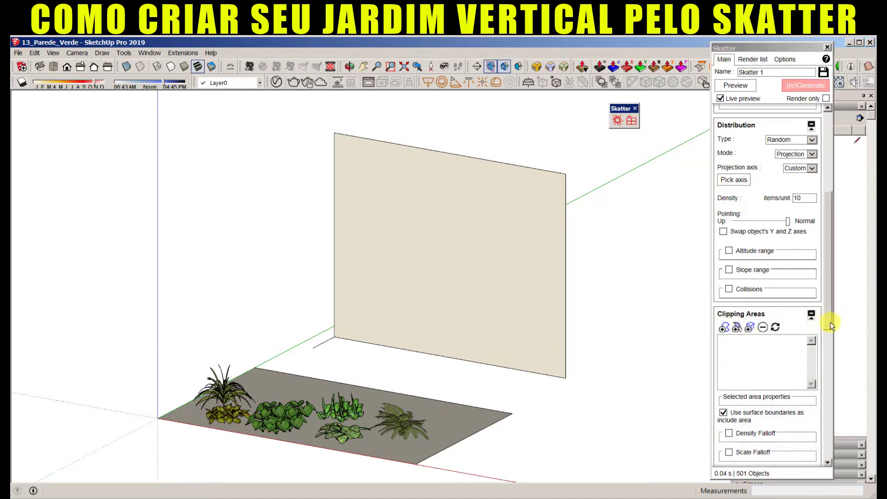
Step: Add an include Paint Area clipping area with brush radius 3 to Skatter 1
left_click_drag(827, 319, 826, 331)
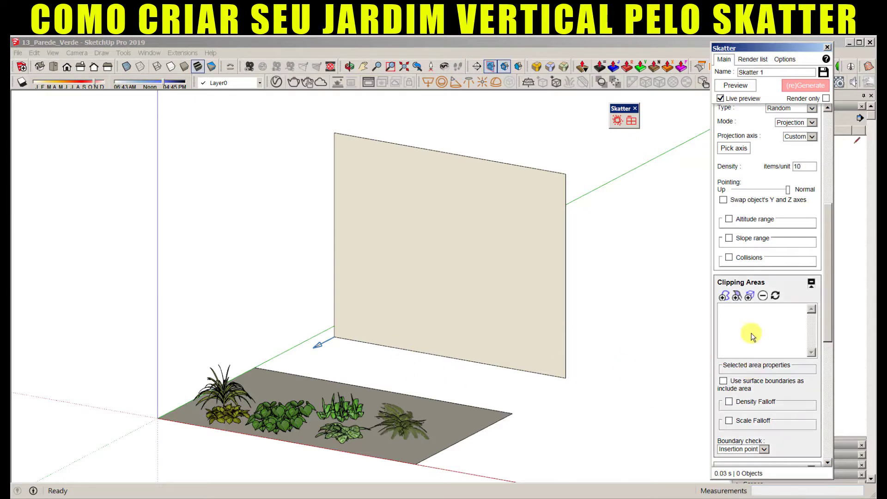
left_click(737, 296)
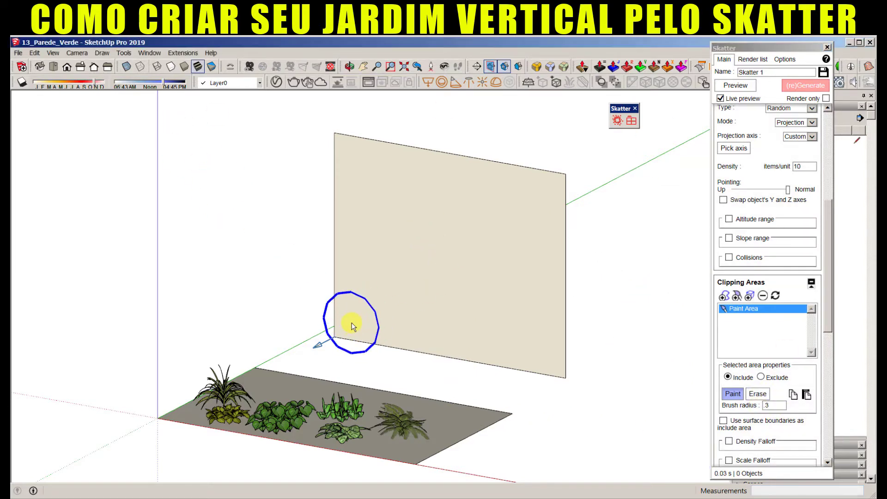
Step: Brush a first include area on the wall, then erase it and remove that paint area
mouse_move(351, 322)
left_mouse_down()
mouse_move(356, 244)
mouse_move(367, 220)
mouse_move(441, 184)
mouse_move(511, 131)
left_mouse_up()
middle_click_drag(479, 372, 617, 297)
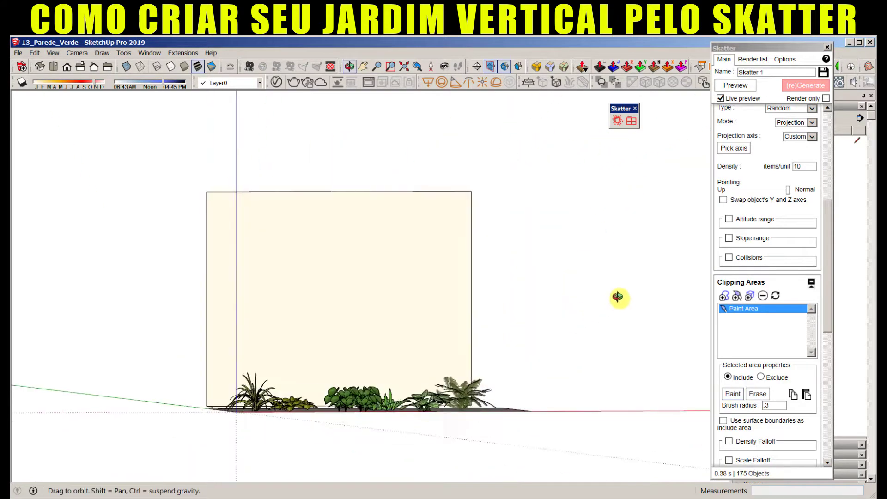
middle_click_drag(422, 350, 242, 405)
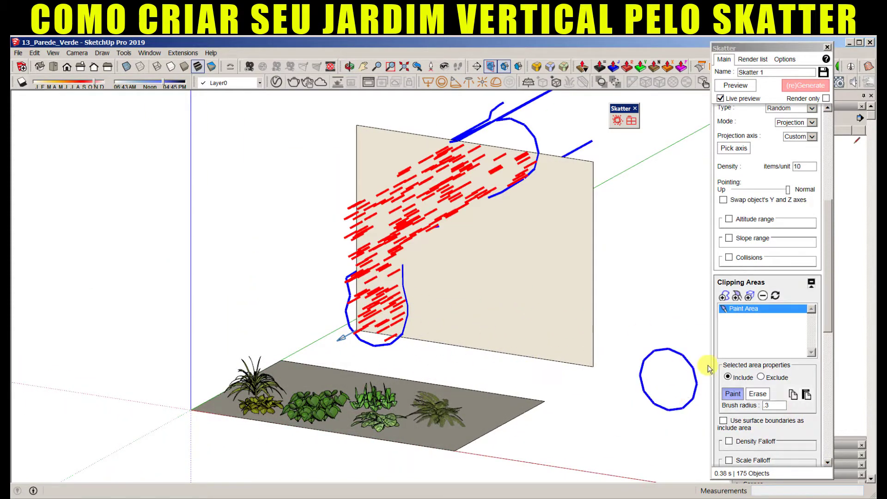
middle_click_drag(492, 266, 540, 226)
left_click(764, 400)
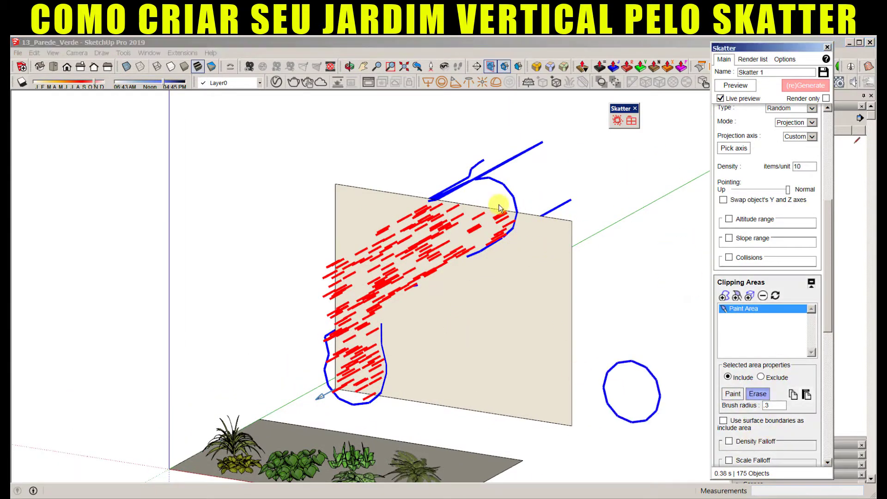
mouse_move(550, 179)
left_mouse_down()
mouse_move(500, 169)
mouse_move(451, 203)
left_mouse_up()
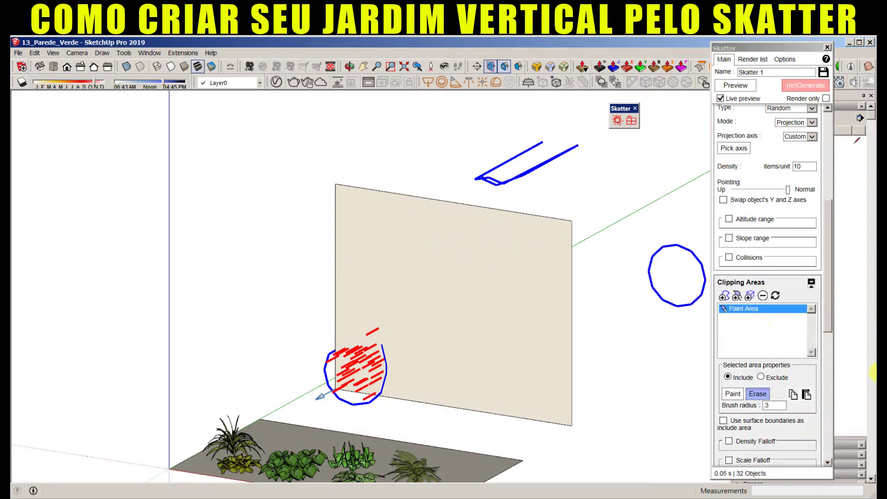
left_click(762, 297)
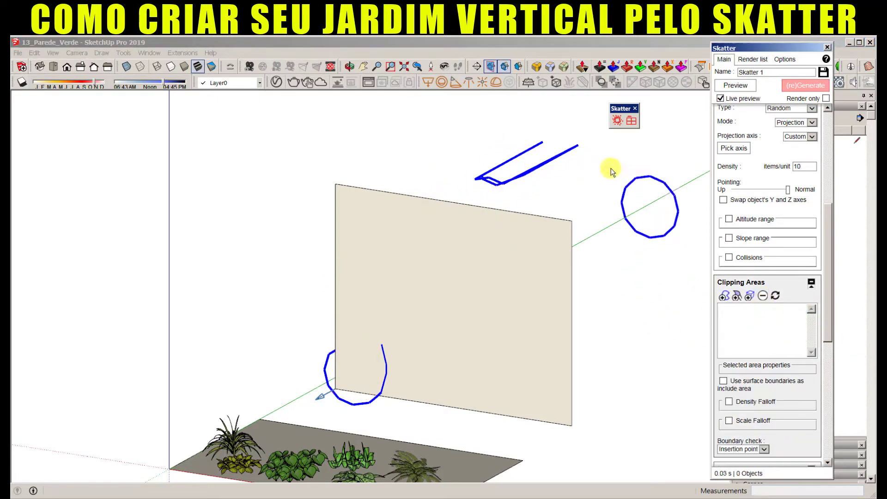
Step: Add a fresh Include paint area and brush a curving band from the wall's lower left across its top
left_click(737, 296)
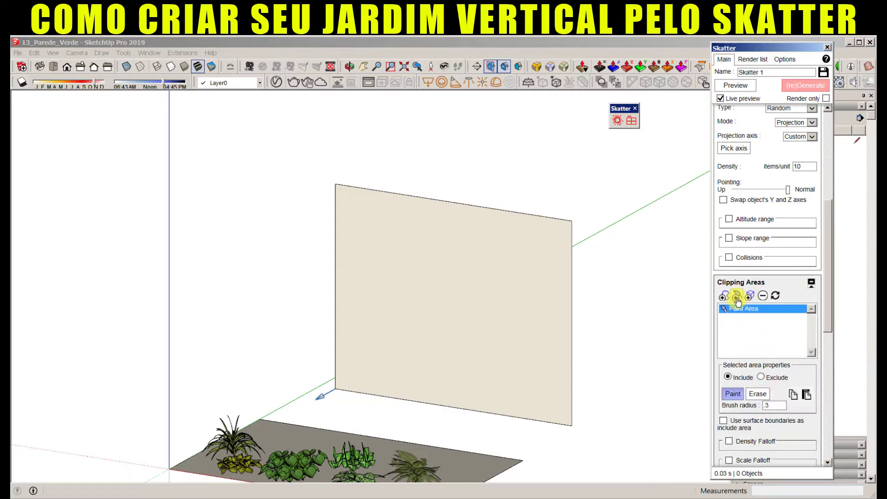
left_click(737, 403)
left_click_drag(352, 376, 381, 342)
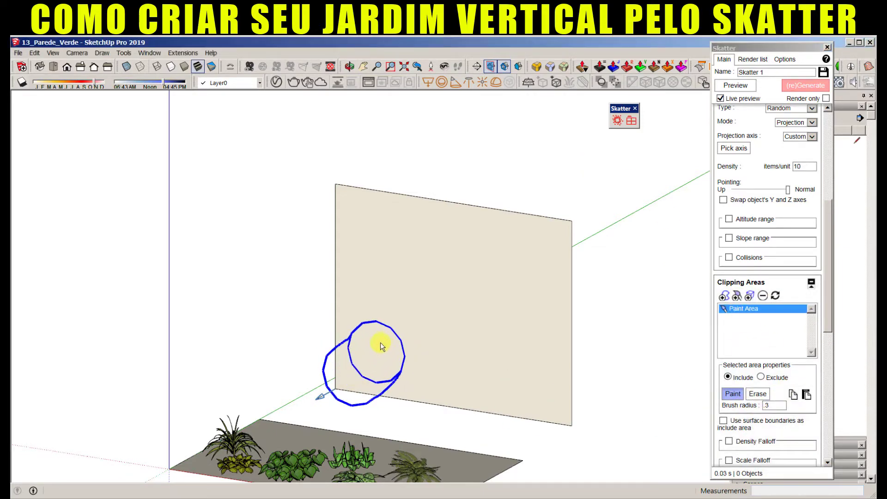
left_click_drag(387, 295, 438, 253)
mouse_move(477, 246)
left_mouse_down()
mouse_move(530, 241)
mouse_move(559, 247)
mouse_move(567, 263)
left_mouse_up()
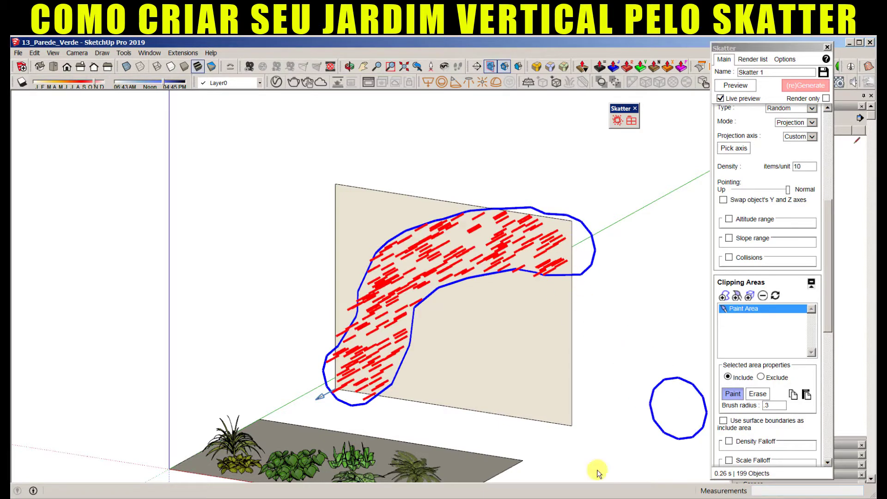
mouse_move(570, 390)
middle_mouse_down()
mouse_move(619, 351)
mouse_move(495, 372)
middle_mouse_up()
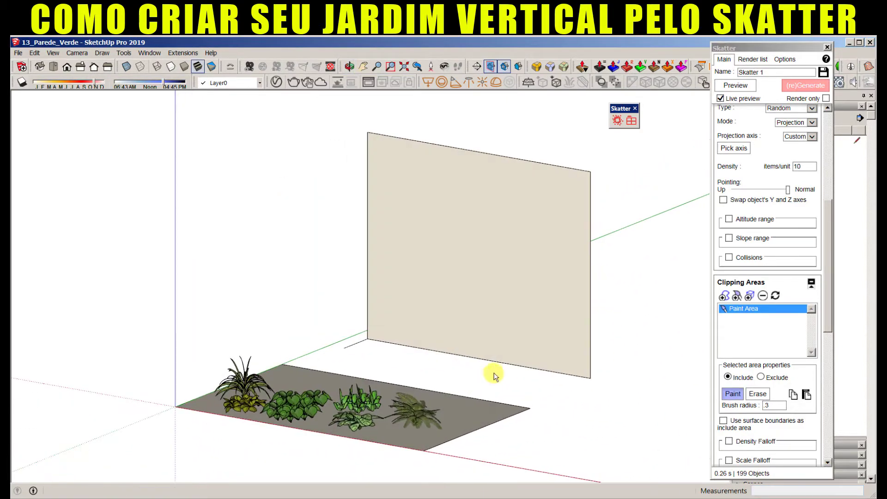
left_click(733, 395)
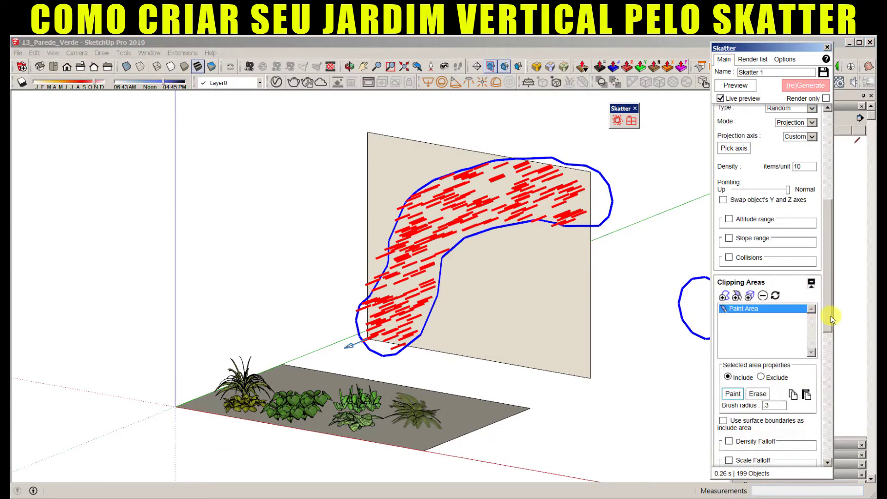
left_click_drag(830, 316, 826, 232)
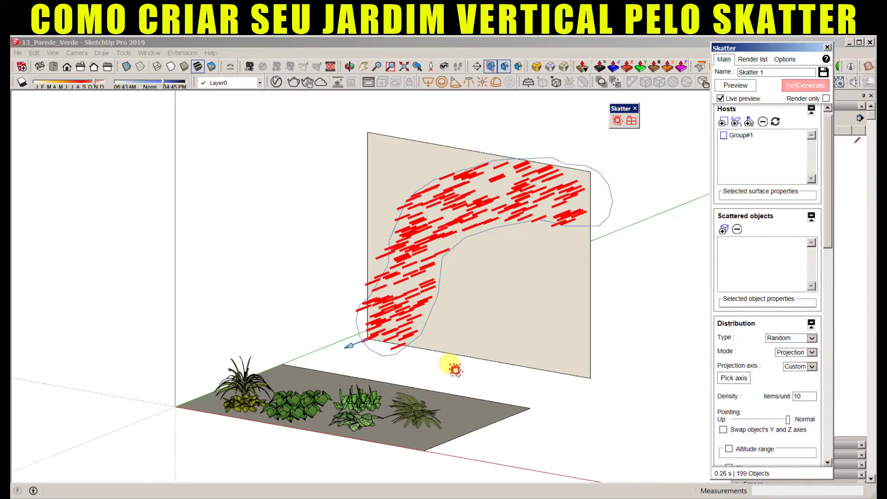
Step: Add the ctenanthe burle-marxii plant from the bed as the scattered object at density 5
left_click(723, 230)
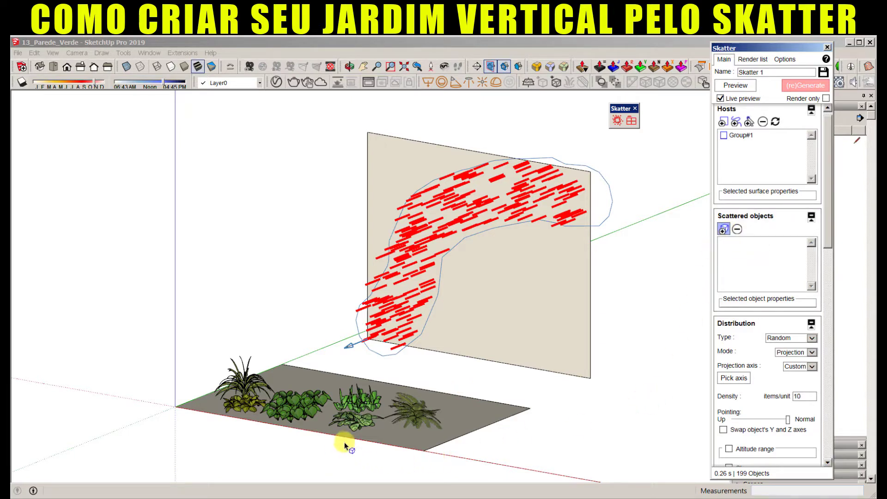
middle_click_drag(344, 442, 393, 368)
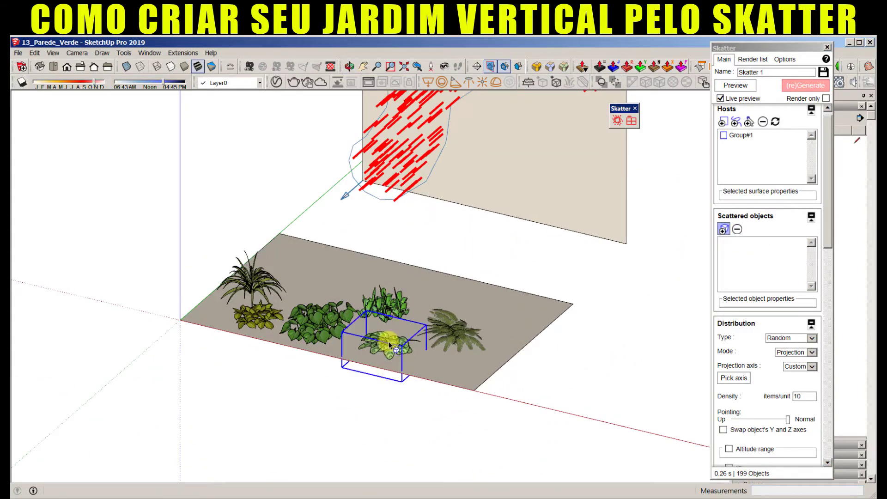
left_click(389, 343)
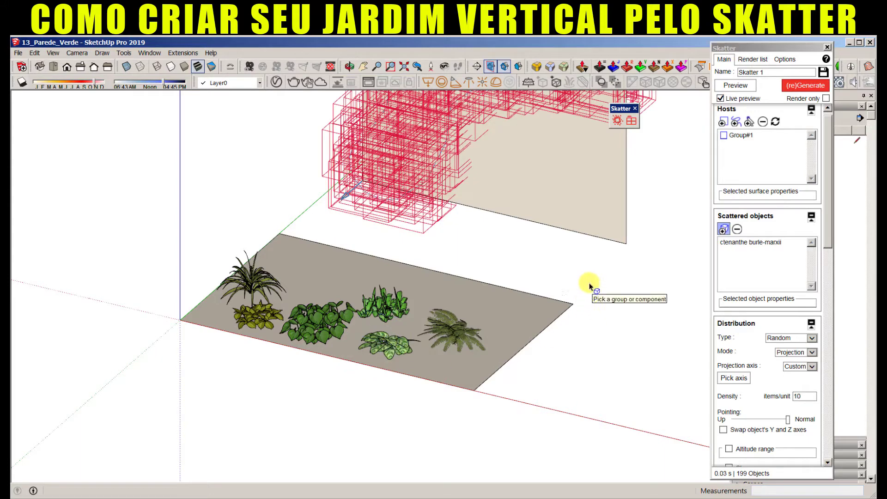
mouse_move(589, 283)
middle_mouse_down()
mouse_move(584, 337)
mouse_move(579, 331)
mouse_move(590, 361)
mouse_move(589, 277)
mouse_move(561, 259)
middle_mouse_up()
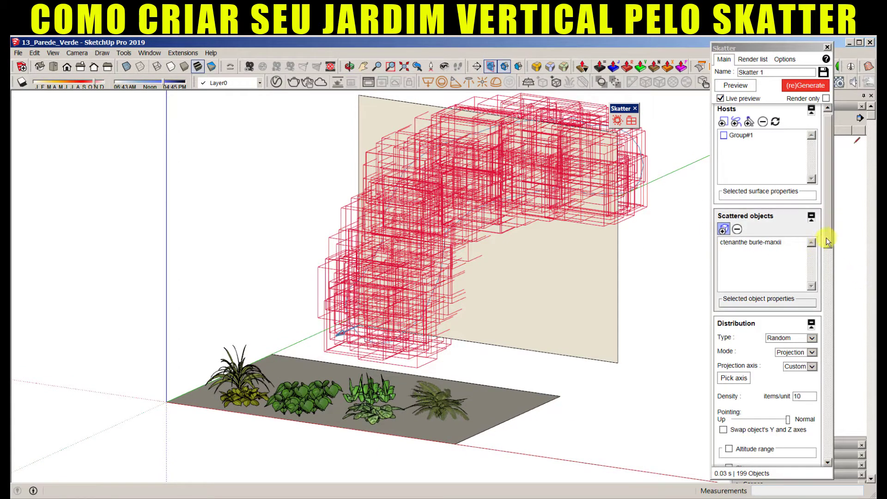
left_click_drag(827, 235, 828, 229)
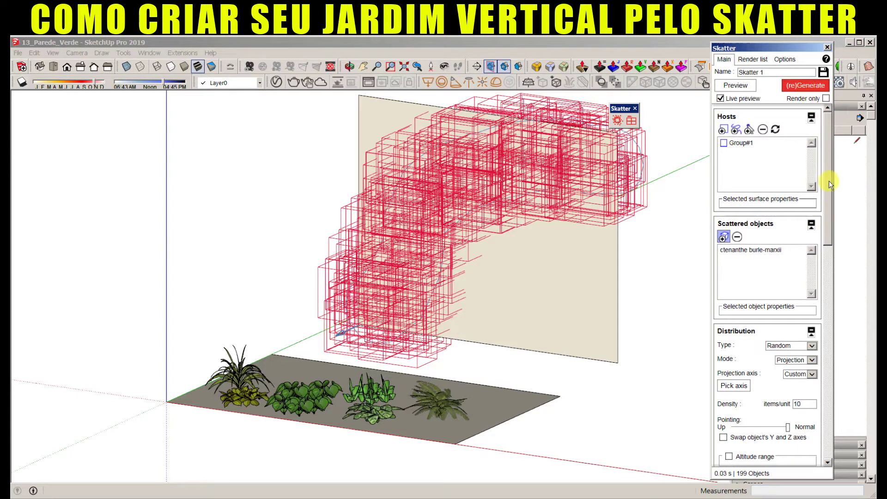
left_click_drag(827, 195, 830, 222)
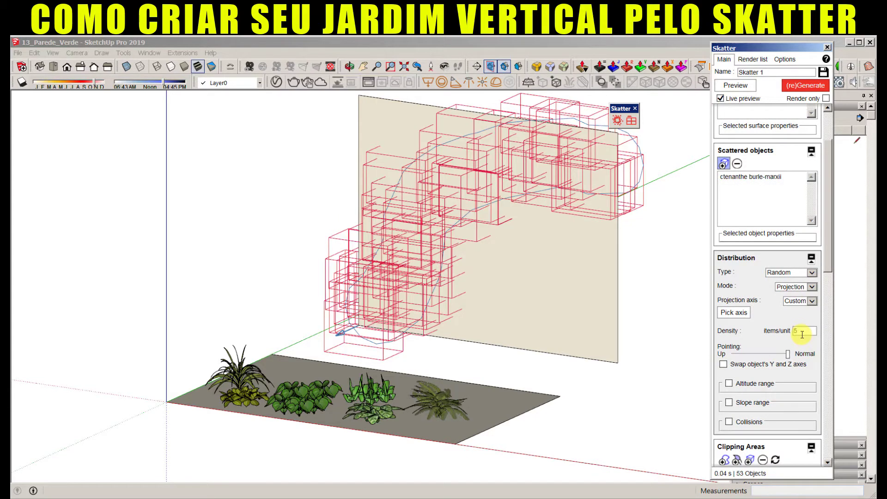
Step: Try Uniform and Grid distributions, revert to Random, and set density to 3
left_click(811, 272)
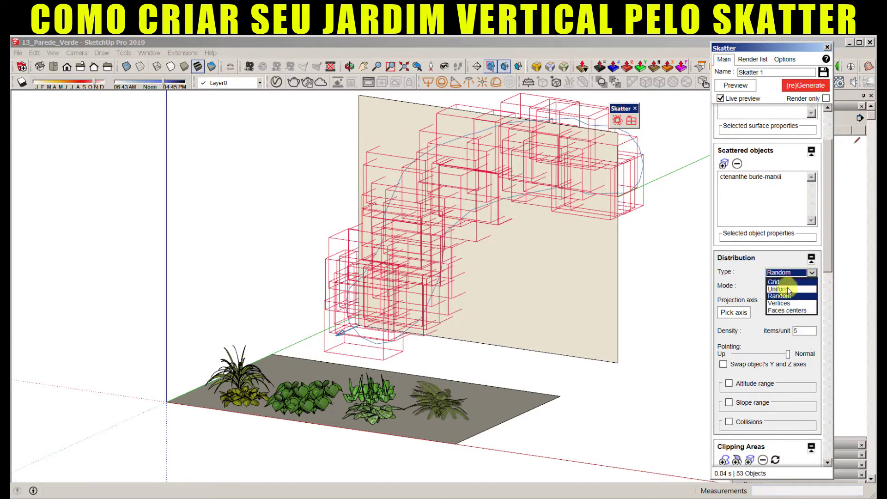
left_click(787, 290)
left_click(790, 276)
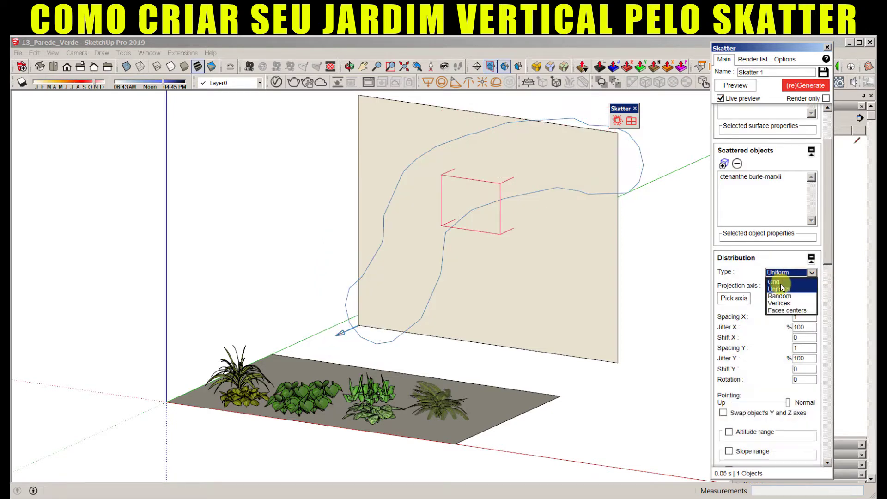
left_click(780, 283)
left_click(799, 276)
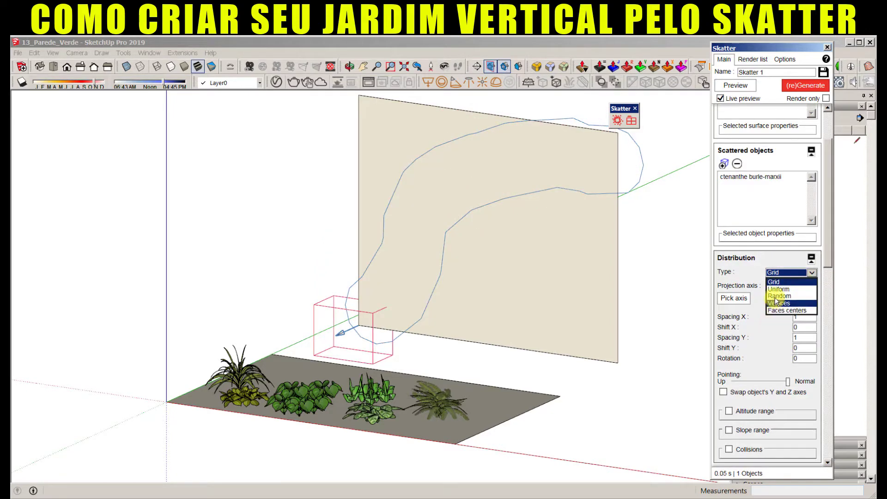
left_click(778, 297)
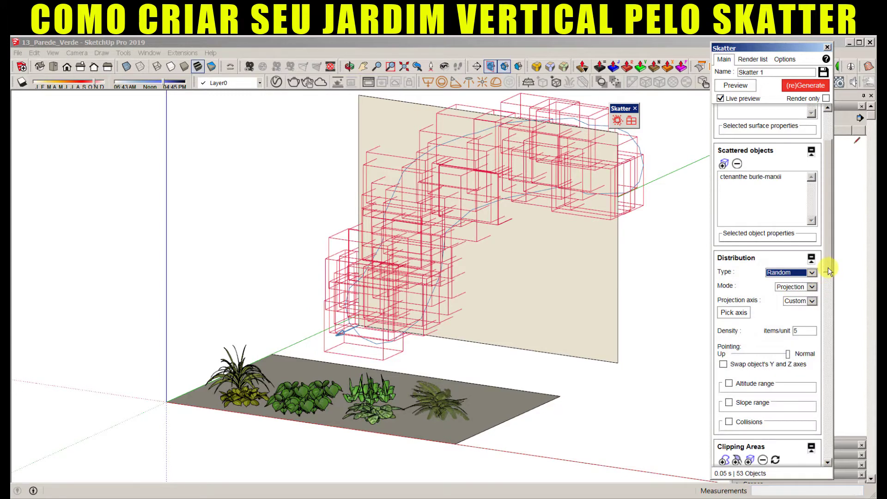
left_click_drag(828, 267, 828, 284)
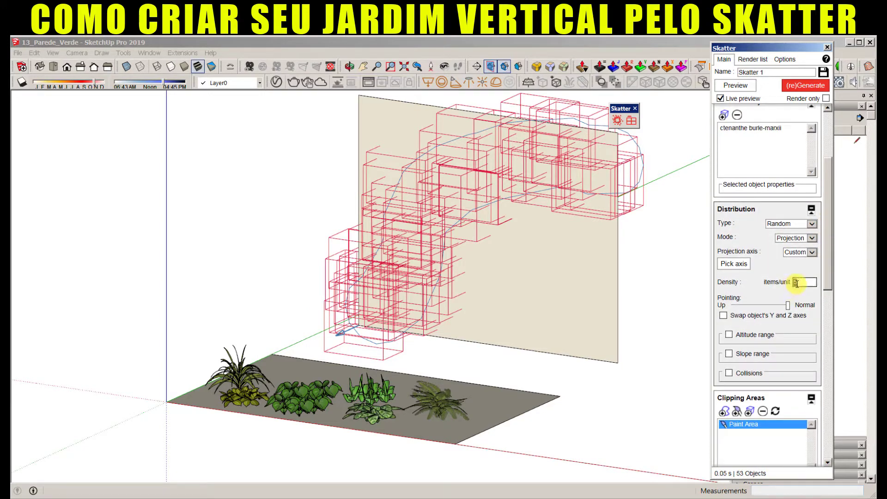
type("1")
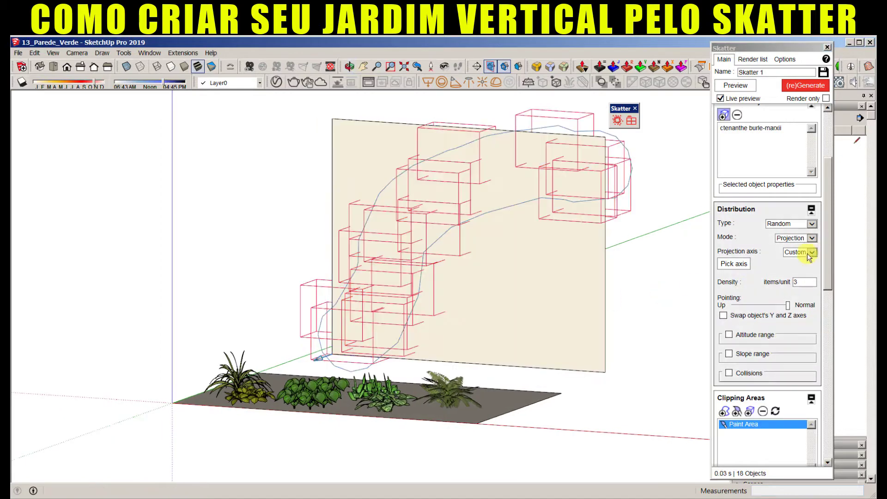
Step: Generate the ctenanthe plants, then regenerate them at density 5 and finally density 4
left_click(802, 88)
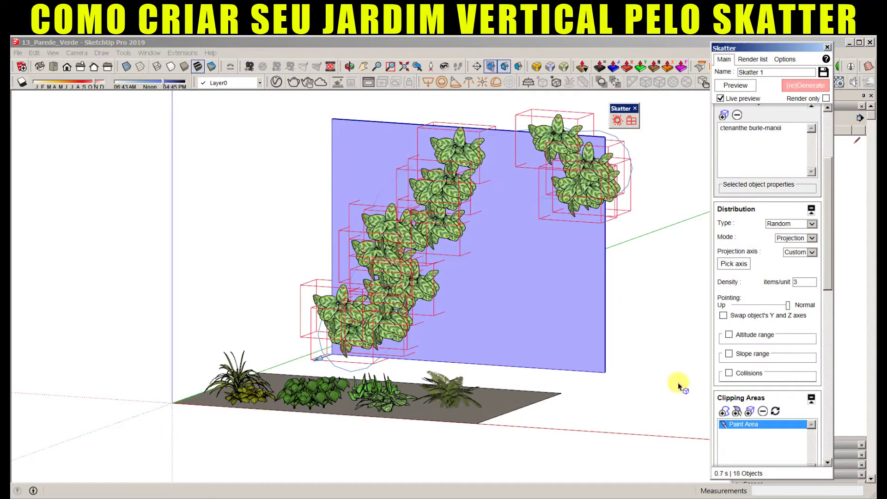
left_click(677, 381)
type("5")
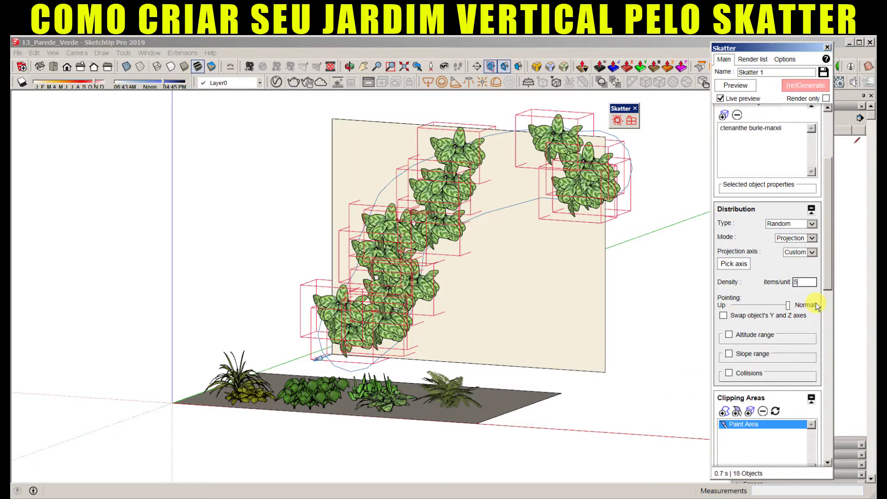
key("Return")
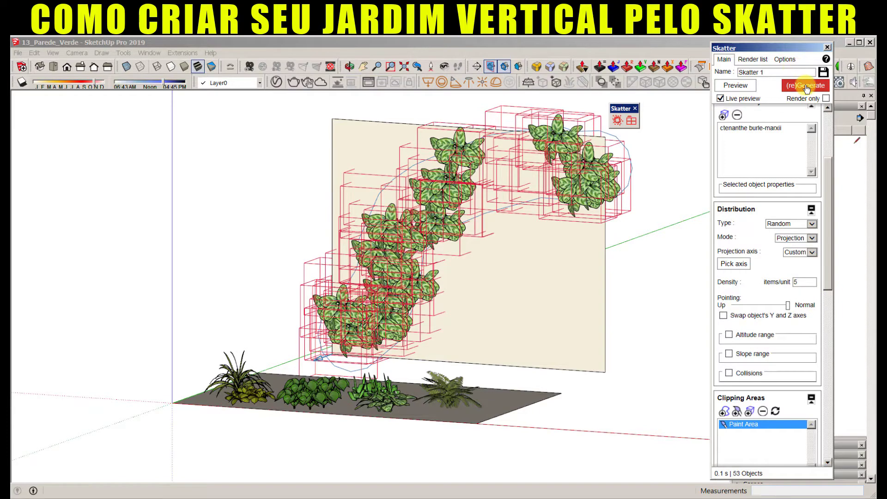
left_click(806, 88)
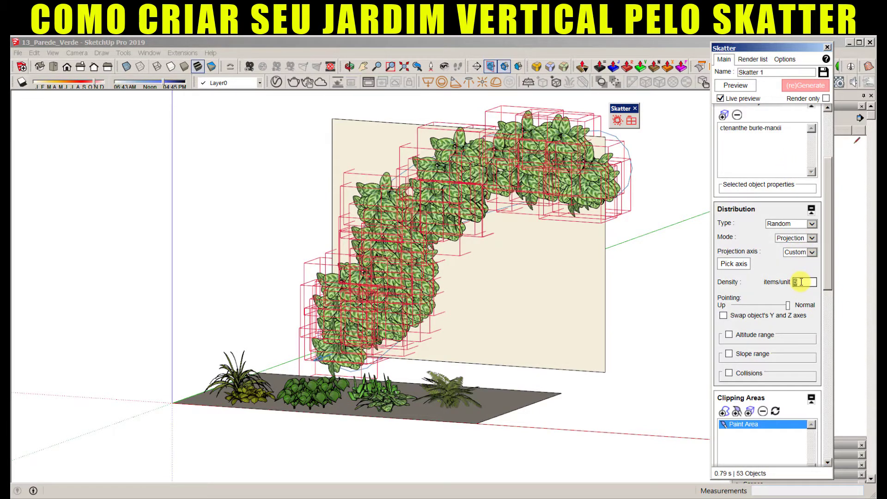
type("4")
key("Return")
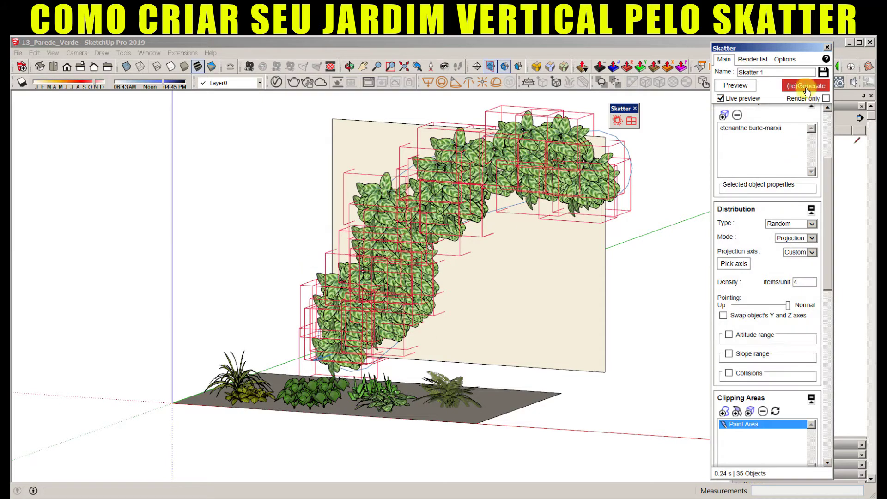
left_click_drag(826, 257, 839, 406)
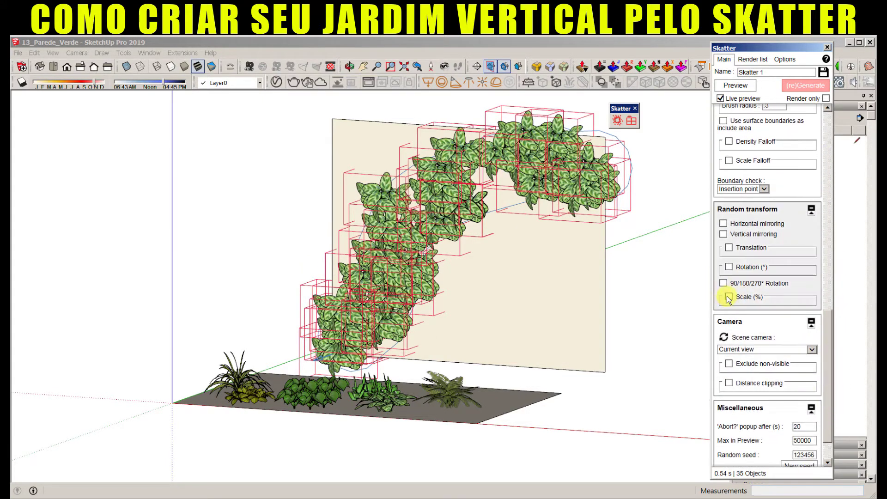
left_click_drag(827, 362, 829, 341)
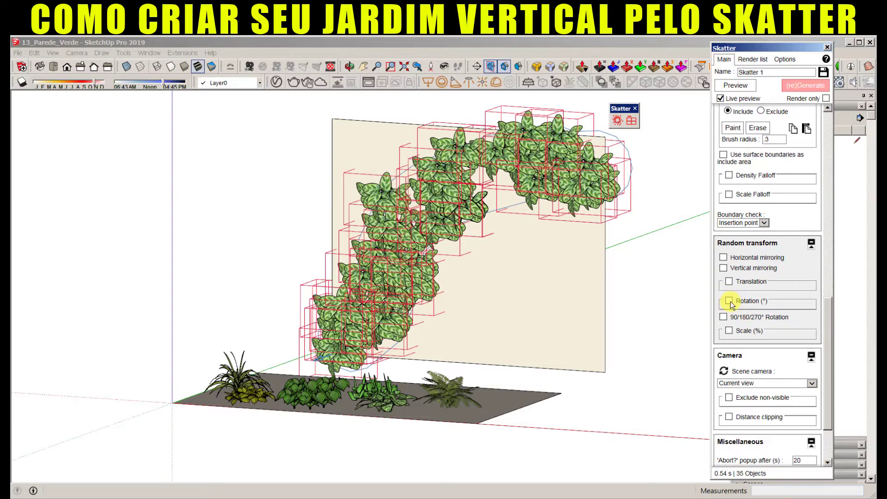
left_click(728, 302)
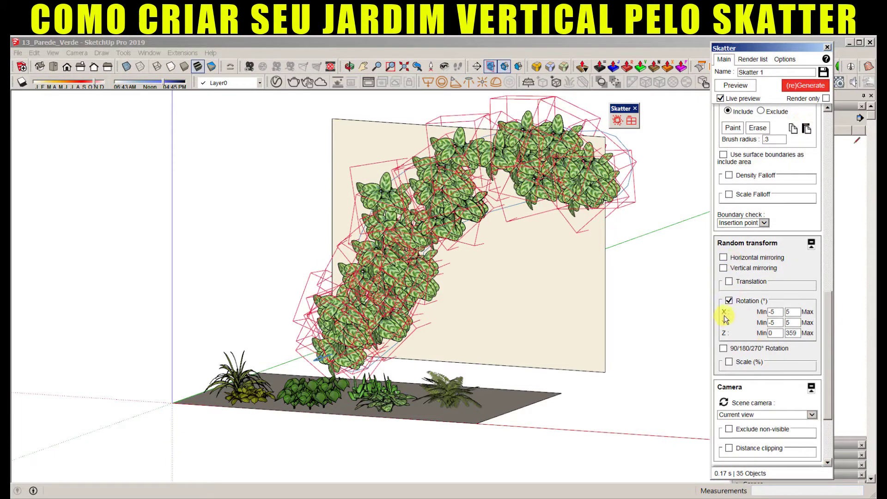
left_click(729, 301)
left_click(729, 331)
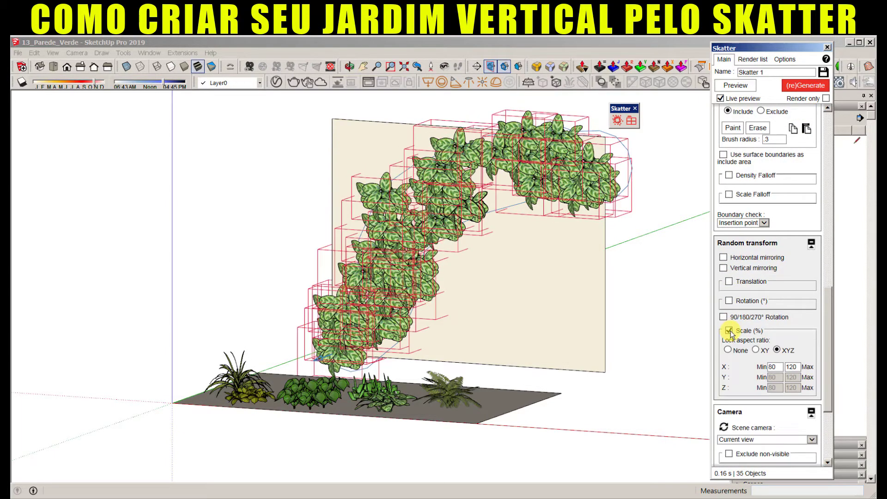
left_click(729, 331)
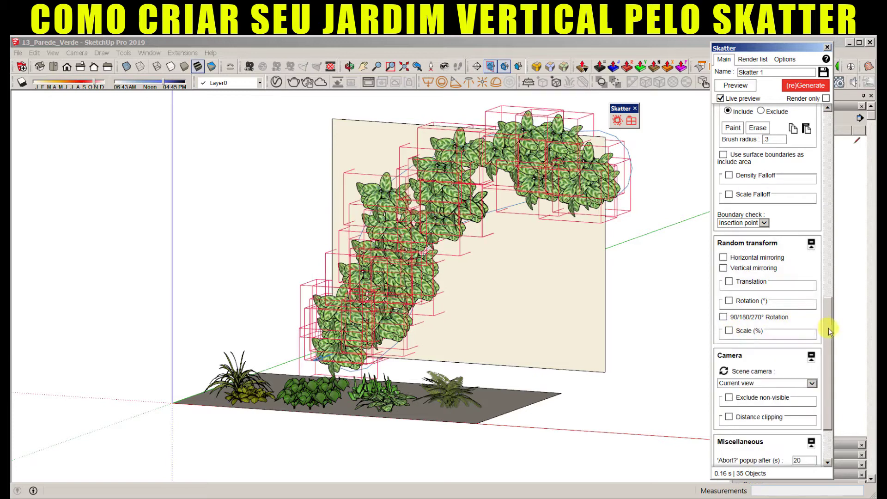
left_click_drag(828, 327, 829, 359)
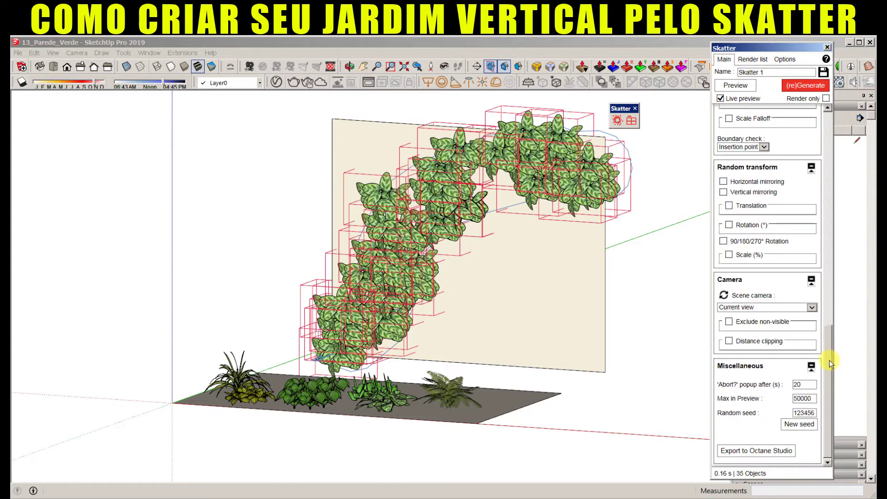
Step: Try several new random seeds, regenerating the wall plants after each one
left_click(801, 428)
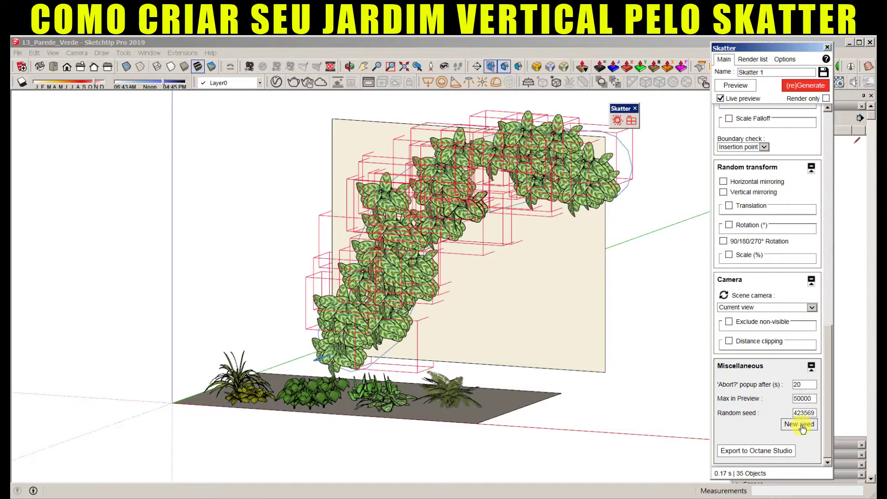
left_click(807, 95)
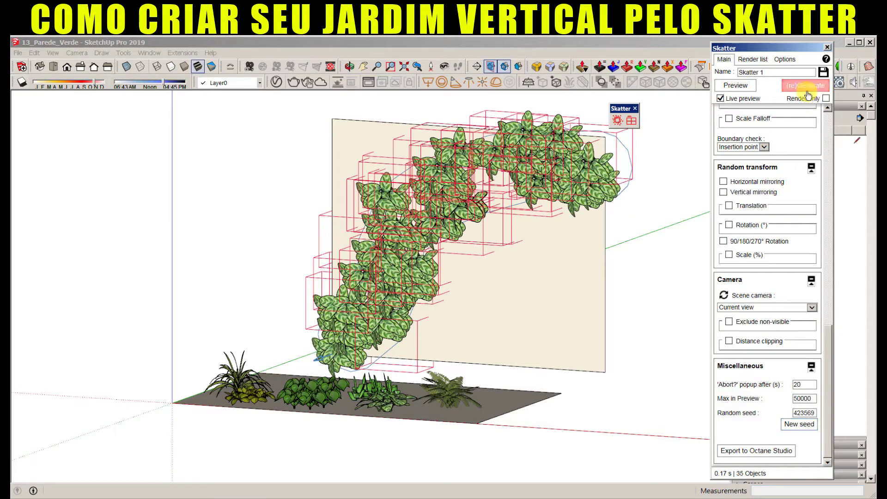
left_click(793, 425)
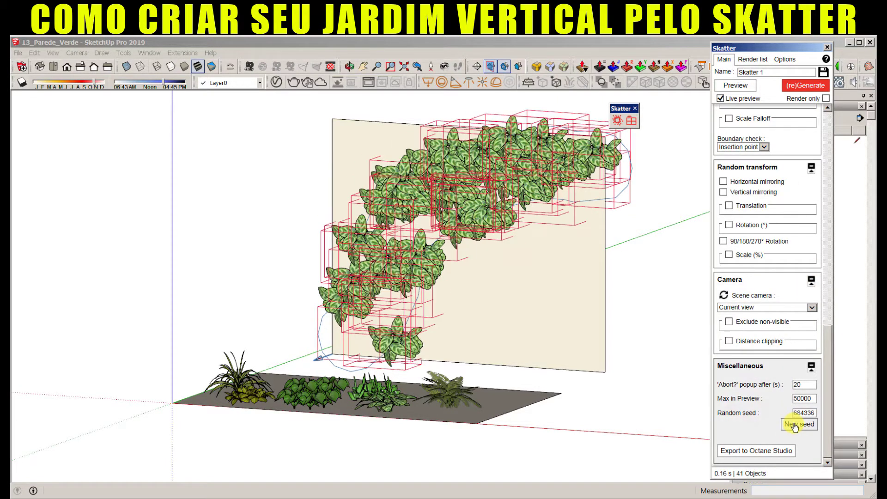
left_click(807, 86)
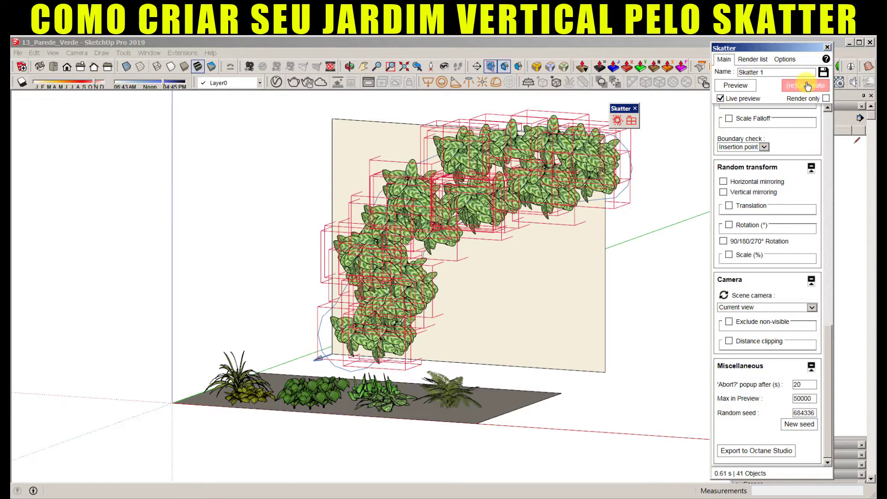
left_click(795, 426)
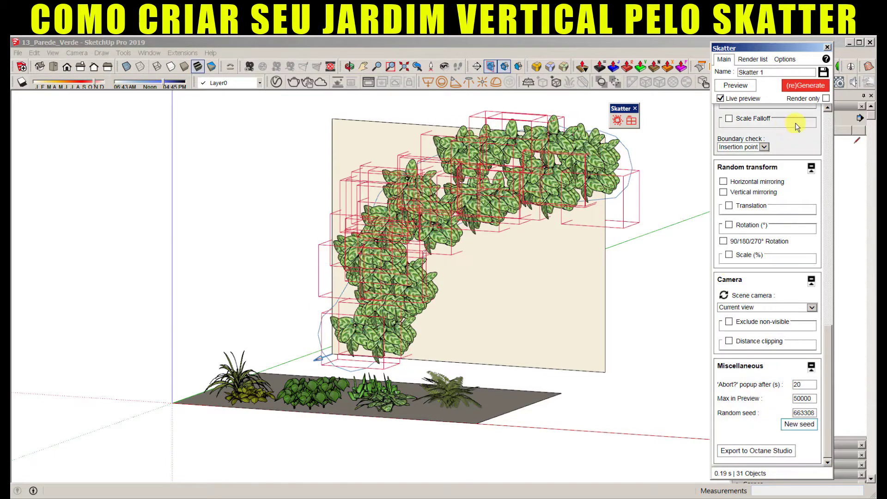
left_click(800, 88)
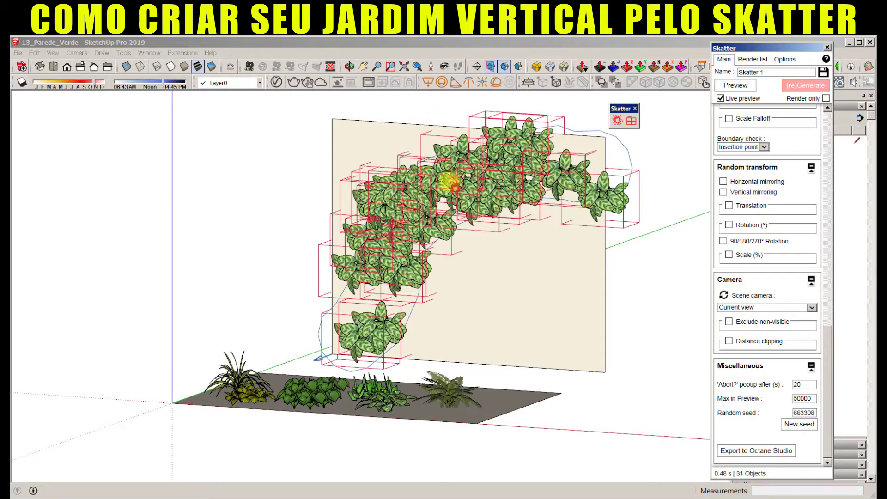
left_click(786, 88)
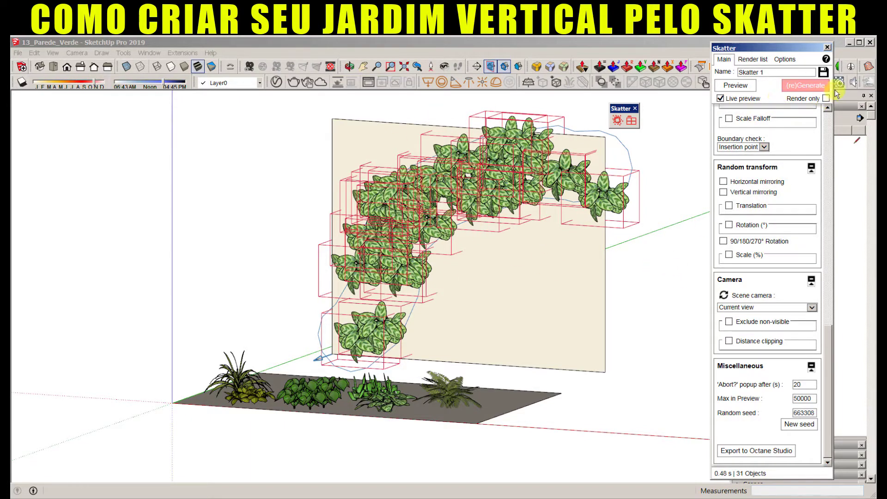
left_click(631, 267)
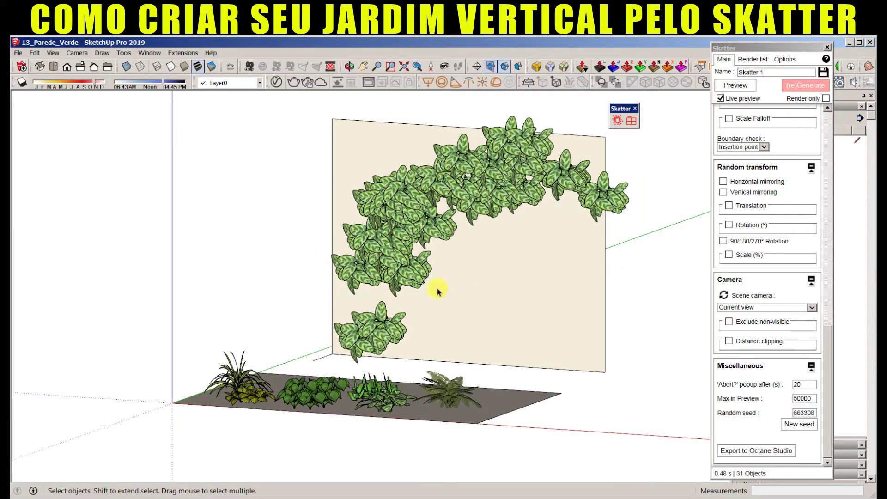
Step: Orbit and zoom around the plant wall and ground bed, then select the Calathea plant
mouse_move(433, 289)
middle_mouse_down()
mouse_move(552, 285)
mouse_move(396, 452)
mouse_move(405, 437)
middle_mouse_up()
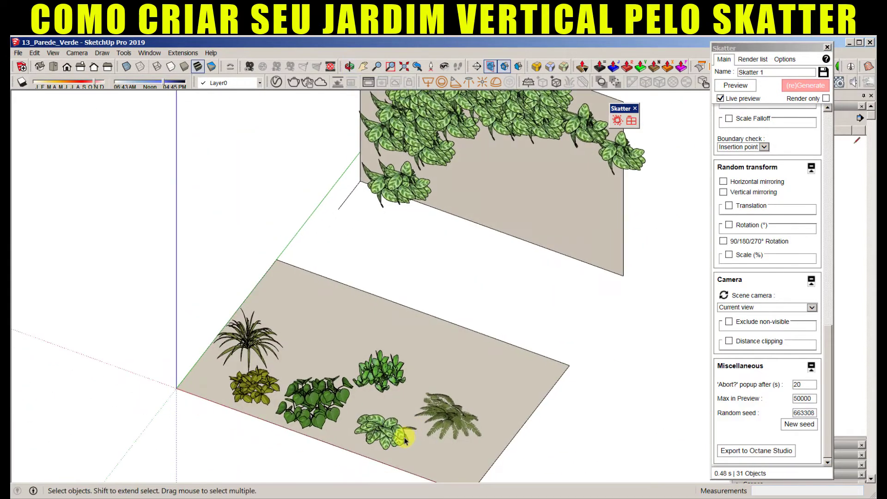
scroll(505, 251, "up", 3)
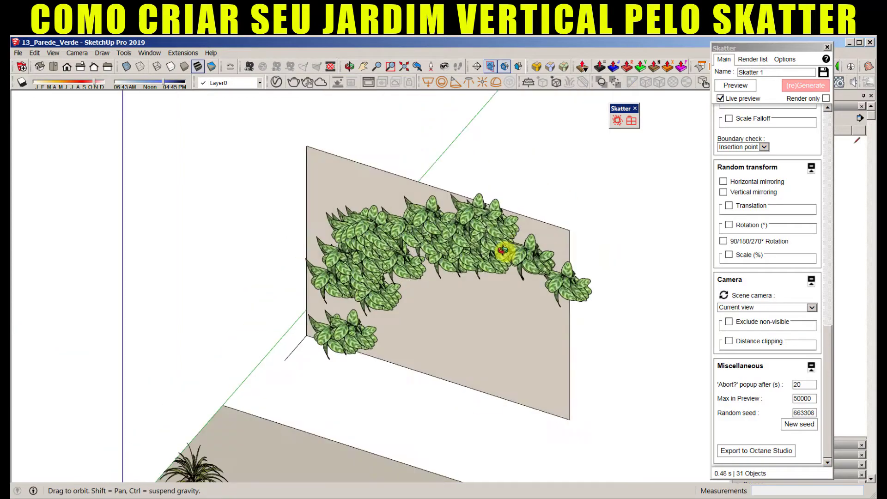
scroll(451, 277, "up", 2)
scroll(554, 224, "up", 2)
scroll(474, 210, "up", 2)
mouse_move(474, 210)
middle_mouse_down()
mouse_move(311, 208)
mouse_move(422, 230)
mouse_move(559, 303)
middle_mouse_up()
scroll(559, 302, "down", 4)
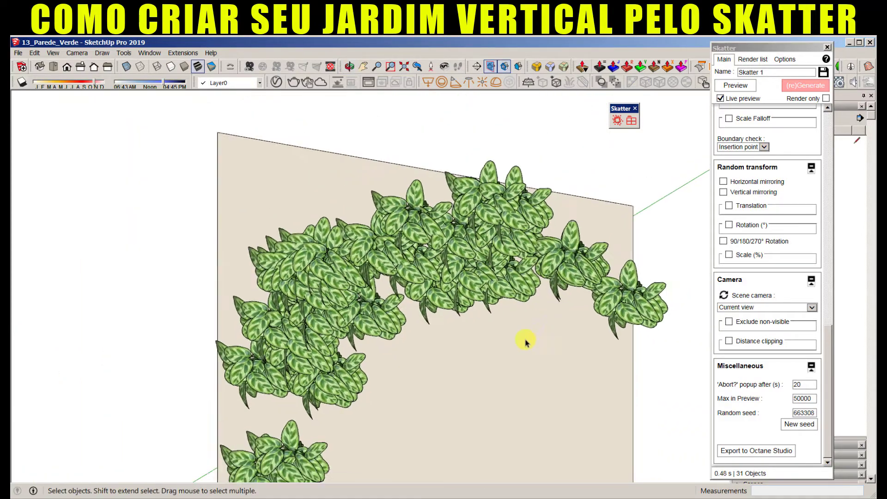
mouse_move(525, 340)
middle_mouse_down()
mouse_move(485, 363)
mouse_move(401, 317)
mouse_move(336, 396)
mouse_move(411, 272)
mouse_move(370, 381)
mouse_move(396, 316)
middle_mouse_up()
left_click(401, 333)
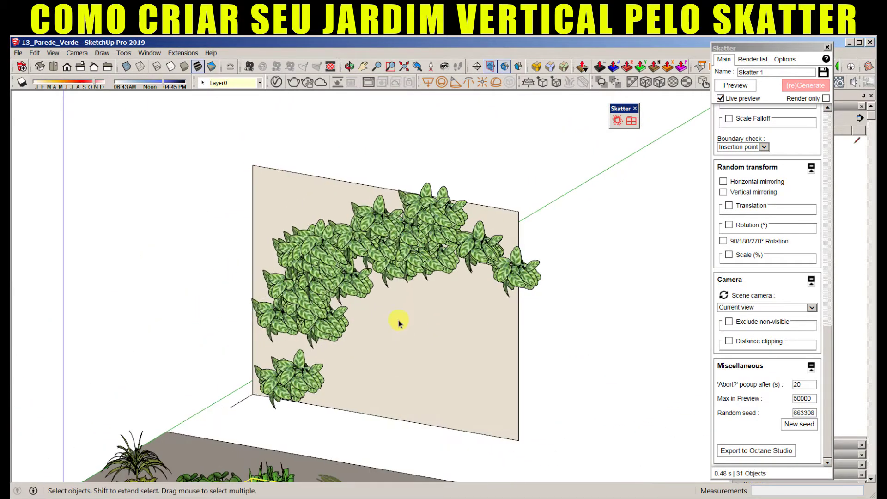
Step: Inside the plant wall group, edit one plant component and scale it to 0.94
right_click(546, 259)
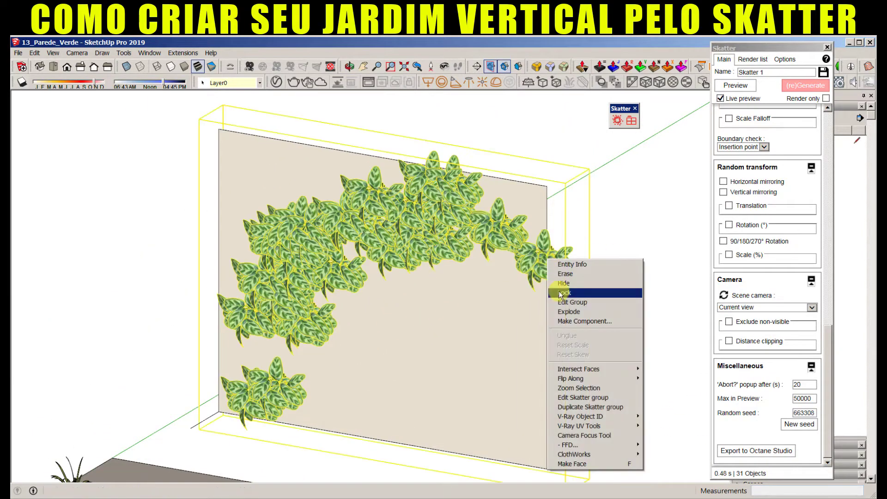
left_click(571, 302)
left_click(546, 260)
right_click(546, 260)
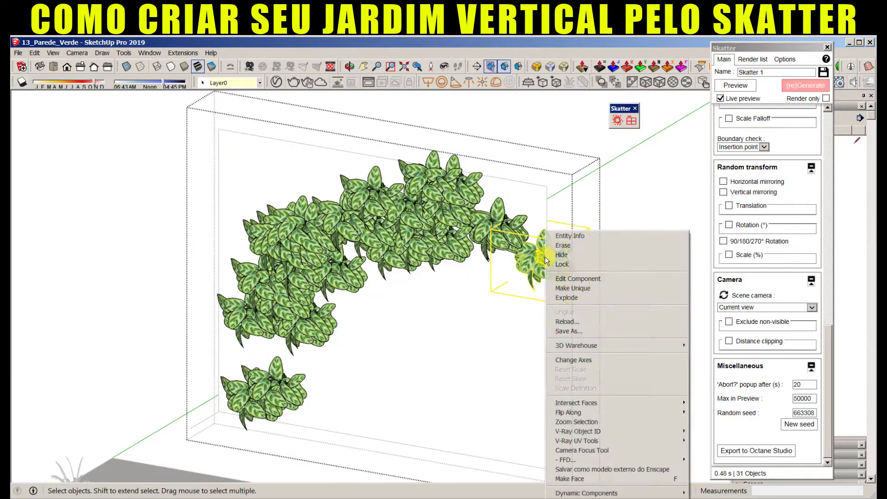
left_click(571, 278)
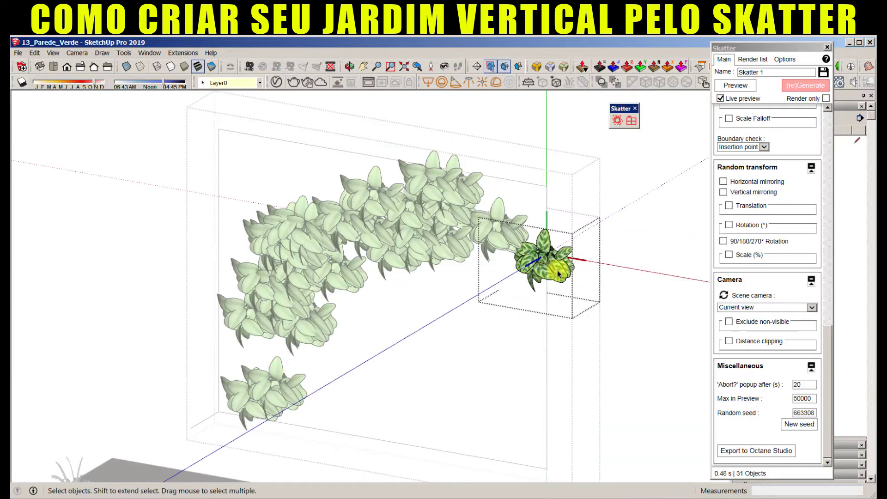
scroll(545, 273, "up", 2)
scroll(547, 272, "up", 2)
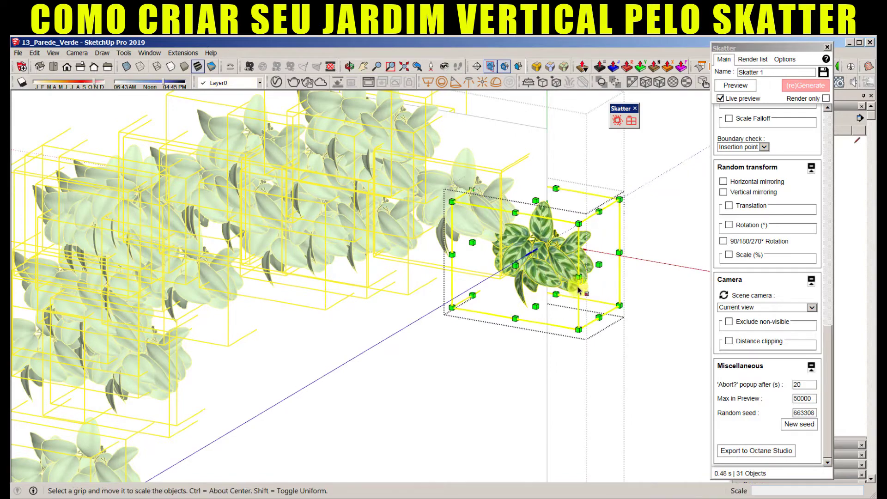
key("s")
left_click_drag(574, 323, 559, 283)
key("space")
scroll(596, 217, "down", 2)
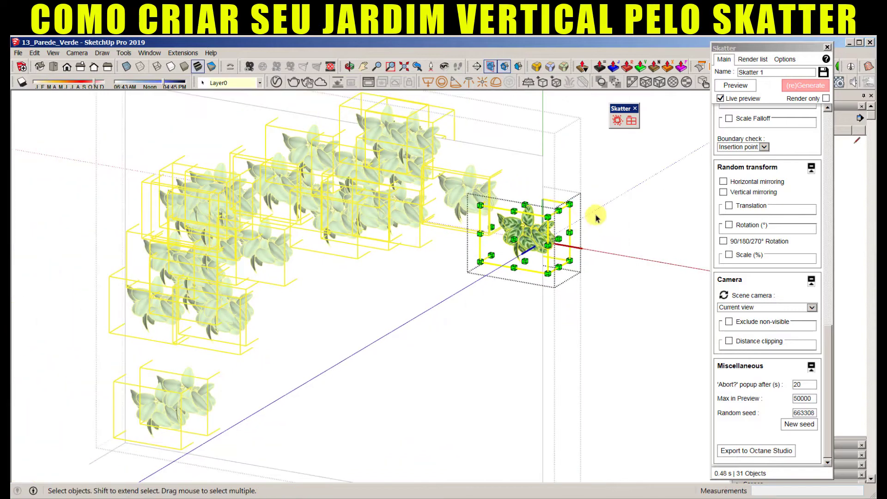
scroll(596, 217, "down", 2)
Step: Move the right-end plant further left into its cluster
middle_click_drag(563, 243, 474, 188)
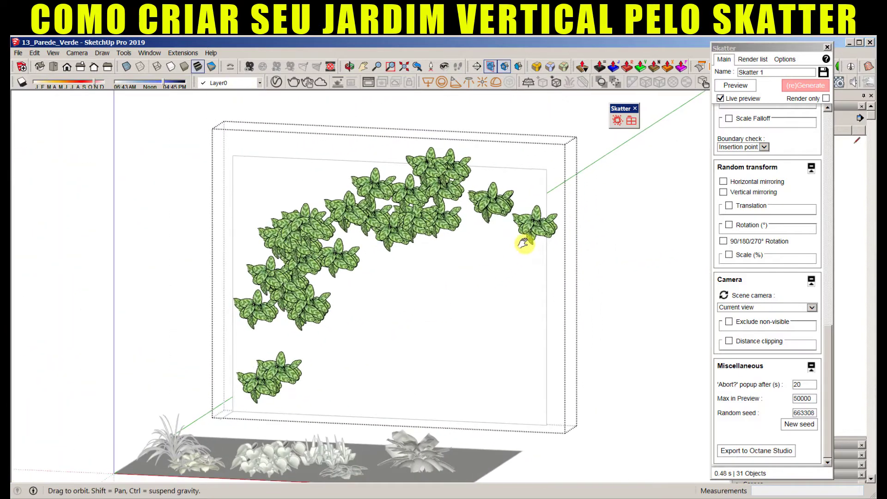
left_click(466, 203)
scroll(488, 184, "up", 2)
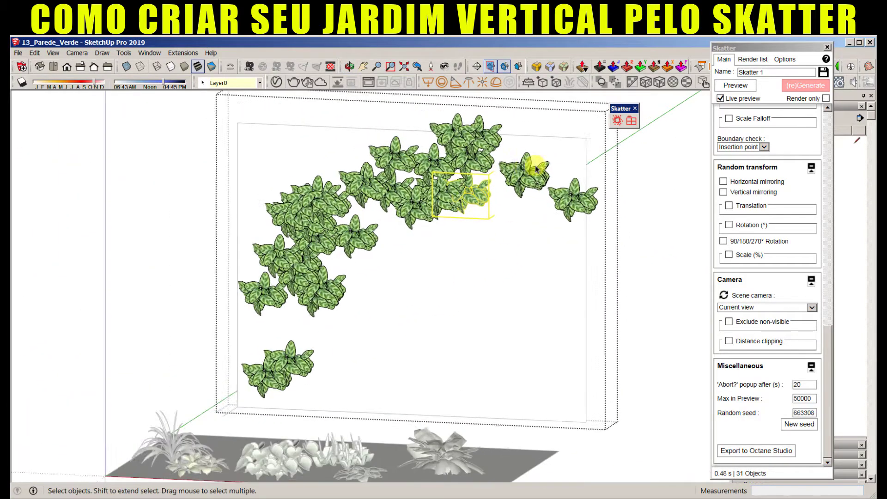
scroll(488, 183, "up", 2)
left_click(526, 169)
key("m")
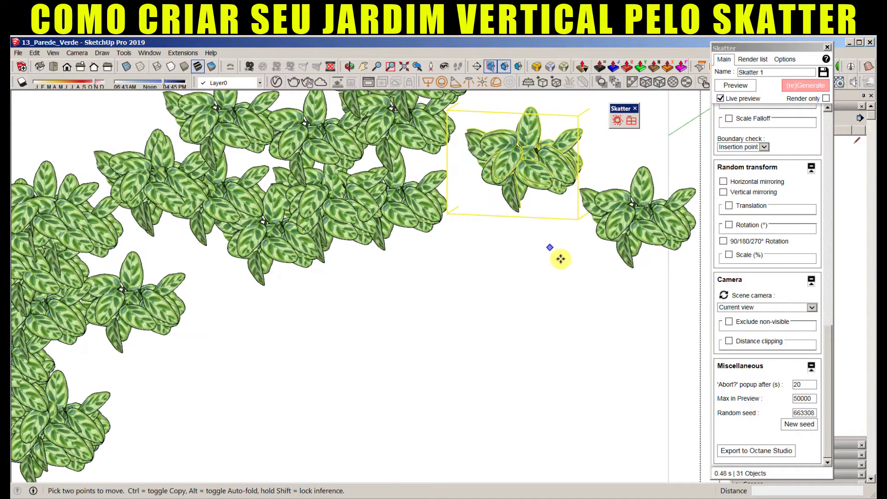
left_click(552, 254)
left_click(467, 257)
key("space")
Step: Move the far-right plant up into the upper cluster
left_click(641, 215)
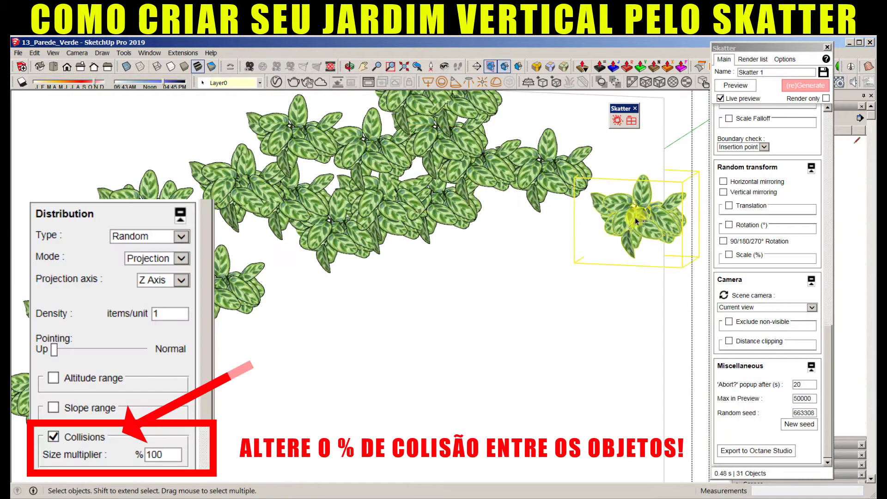
scroll(570, 368, "down", 3)
key("m")
left_click(525, 336)
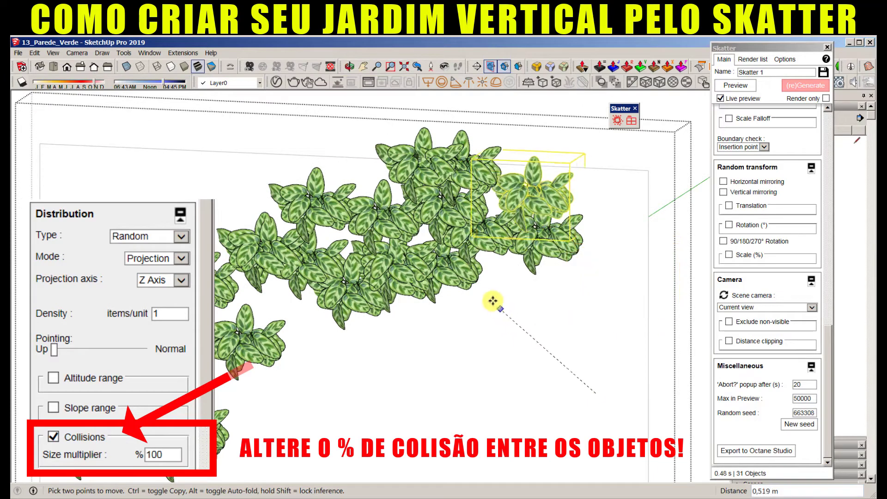
left_click(485, 303)
mouse_move(460, 301)
middle_mouse_down()
mouse_move(478, 215)
mouse_move(383, 174)
middle_mouse_up()
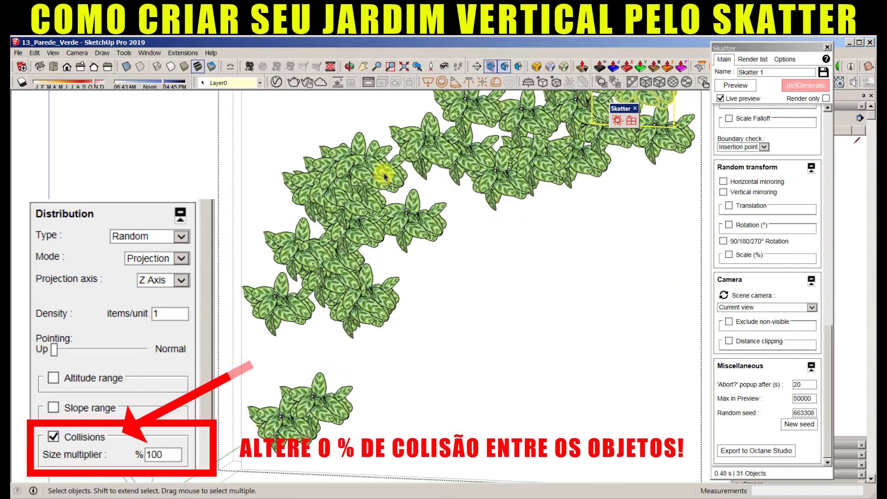
scroll(383, 174, "up", 3)
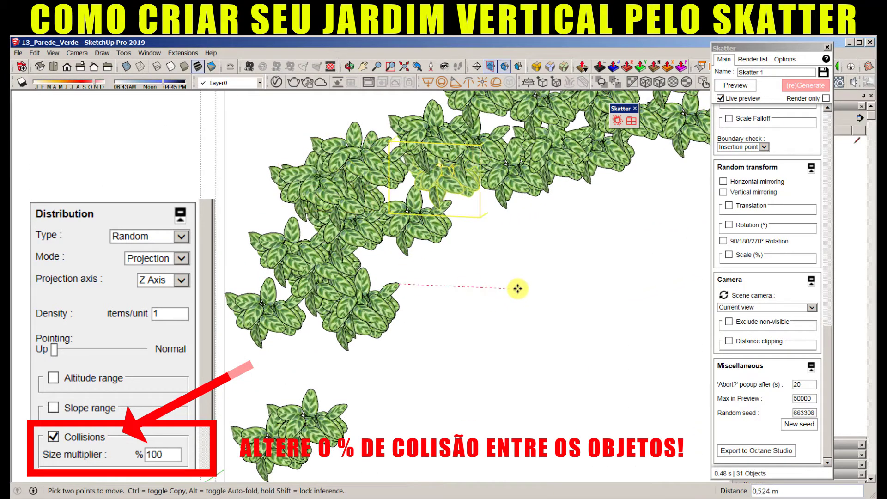
key("space")
Step: Move another plant down into the lower-left cluster
key("m")
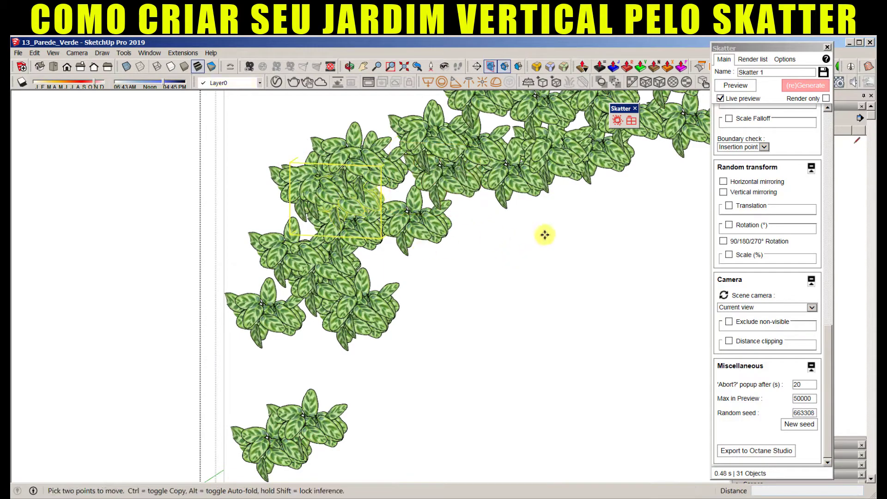
left_click(544, 235)
left_click(515, 382)
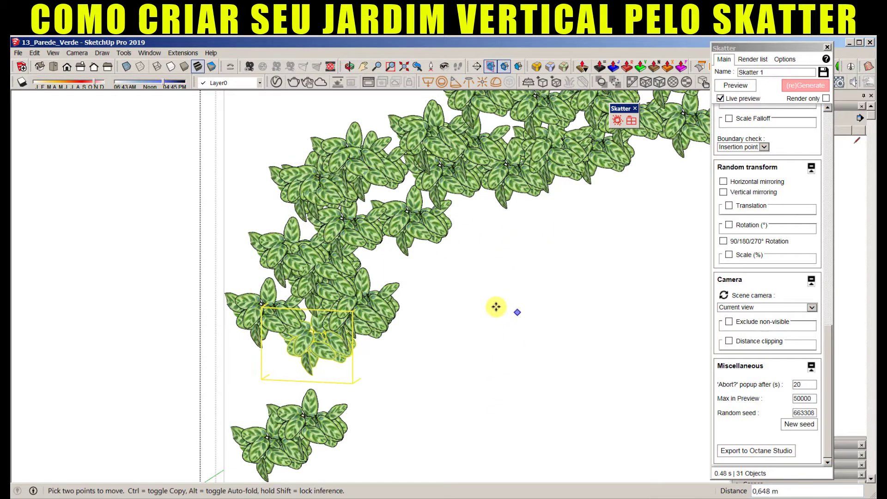
key("space")
scroll(505, 303, "down", 3)
middle_click_drag(505, 303, 668, 210)
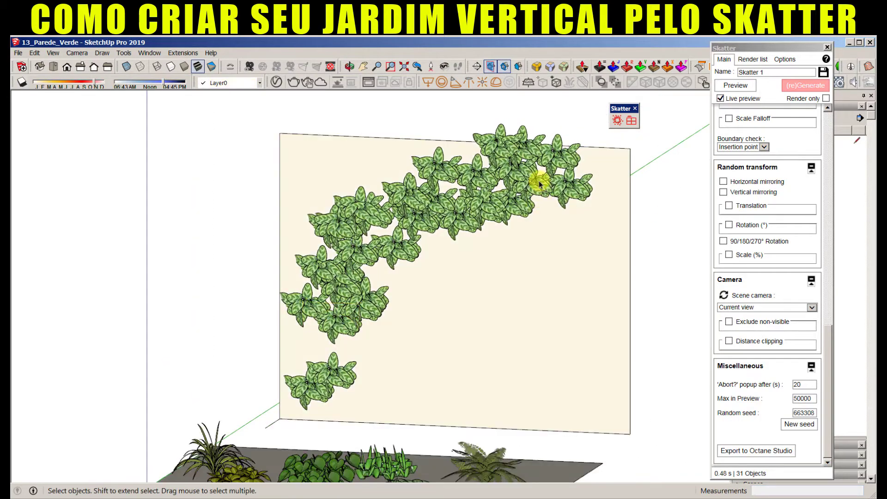
Step: Reopen the wall's Skatter settings and regenerate the plants at density 5, then 6
left_click(539, 183)
right_click(538, 183)
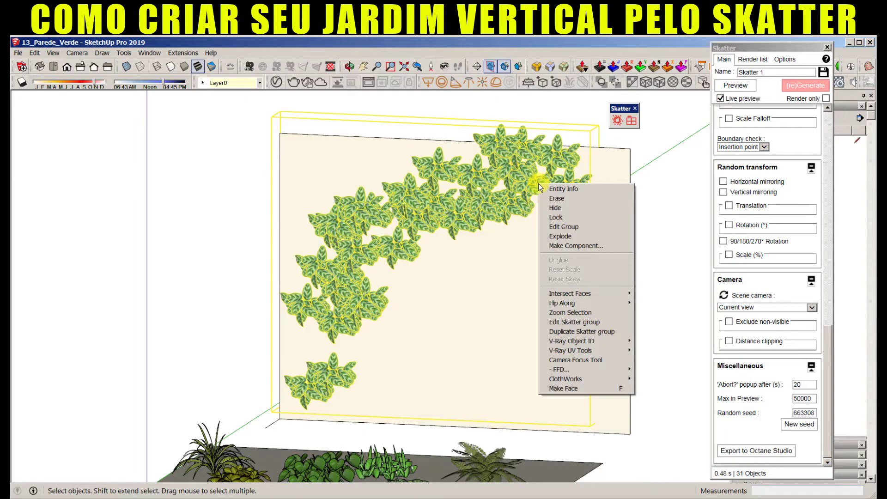
left_click(582, 321)
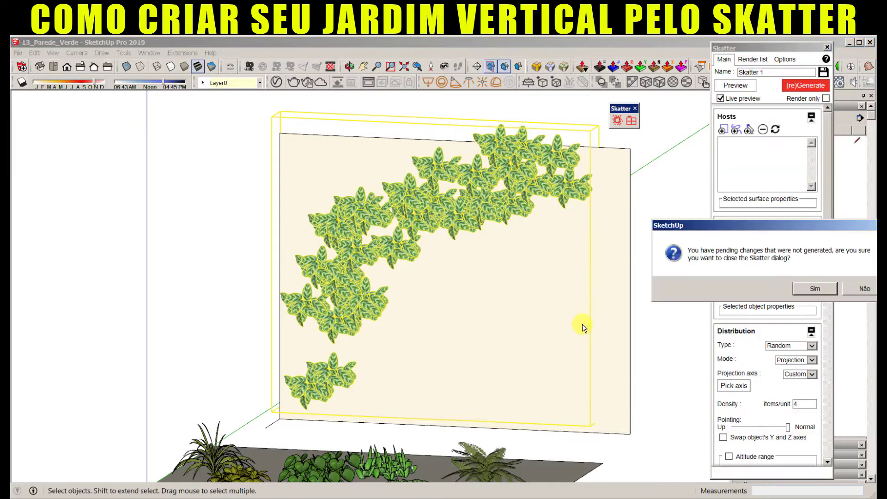
left_click(814, 288)
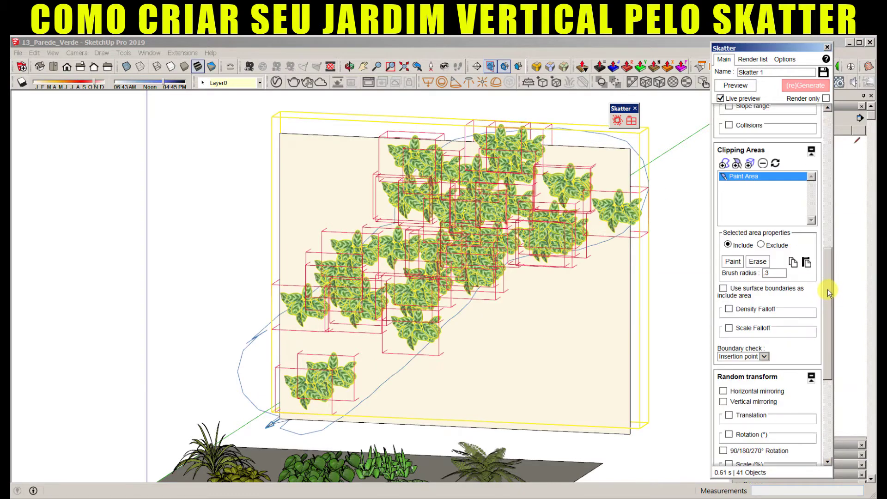
left_click_drag(827, 289, 826, 219)
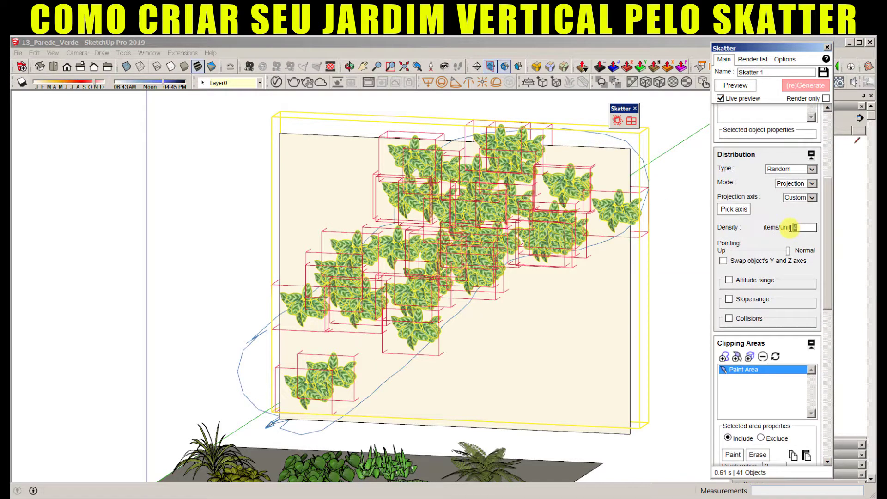
left_click(805, 88)
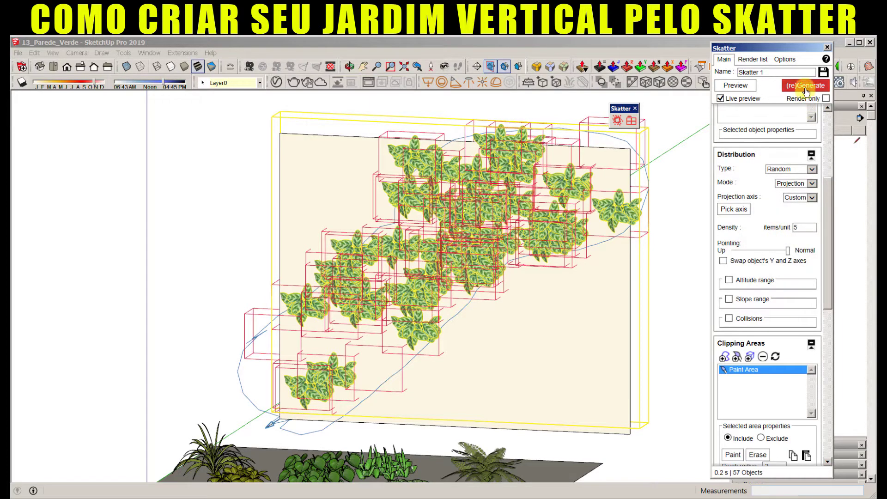
left_click(806, 90)
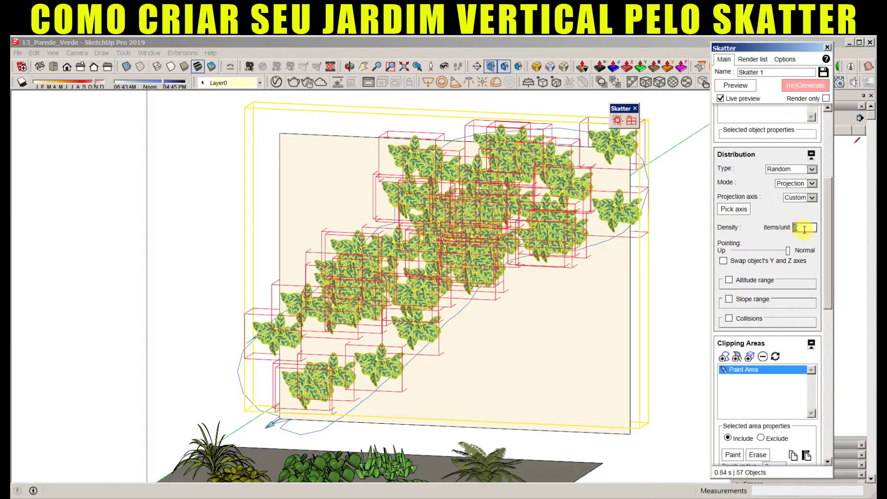
type("6")
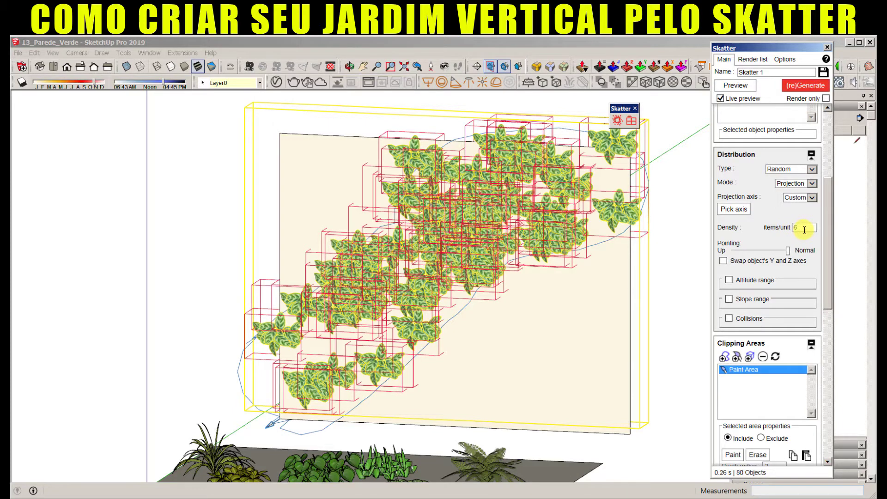
left_click(804, 88)
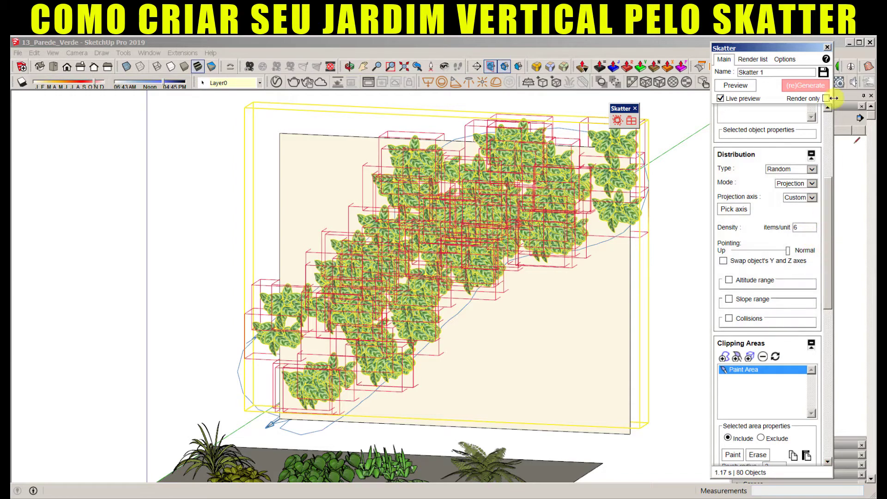
Step: Close the Skatter settings and orbit, pan and zoom to inspect the wall and ground plants
left_click(827, 47)
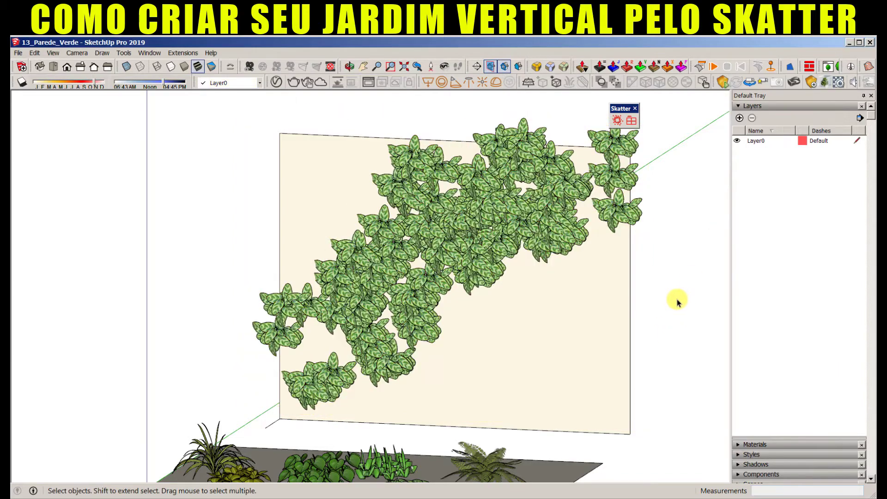
scroll(561, 300, "down", 2)
middle_click_drag(550, 283, 550, 279)
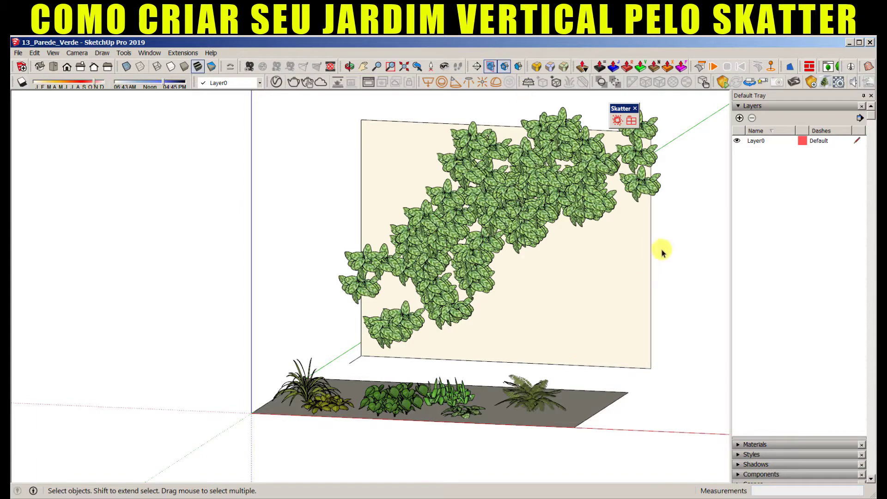
middle_click_drag(559, 285, 486, 306, "shift")
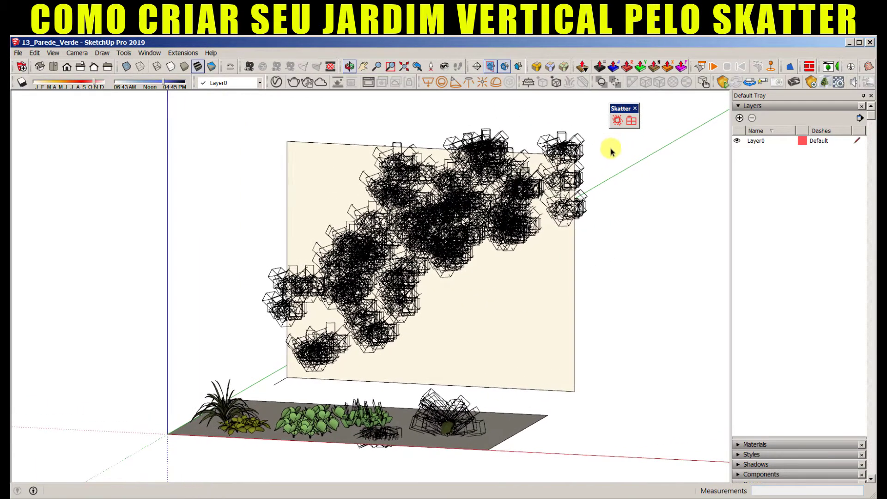
middle_click_drag(340, 404, 452, 312)
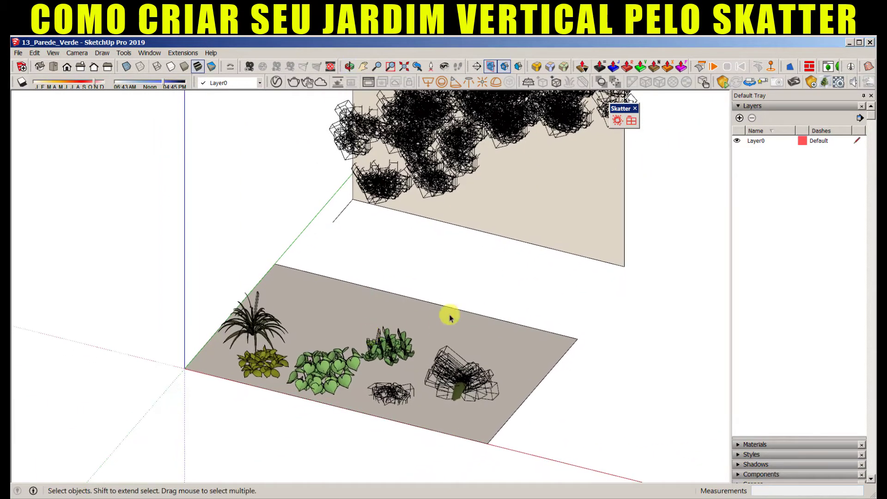
scroll(335, 376, "up", 3)
middle_click_drag(534, 268, 570, 174)
scroll(506, 252, "down", 2)
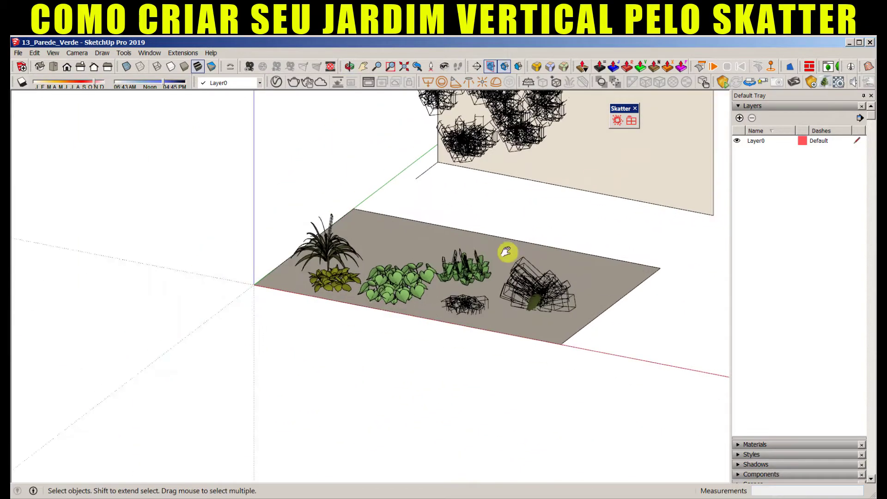
mouse_move(506, 252)
middle_mouse_down()
mouse_move(533, 270)
mouse_move(549, 258)
middle_mouse_up()
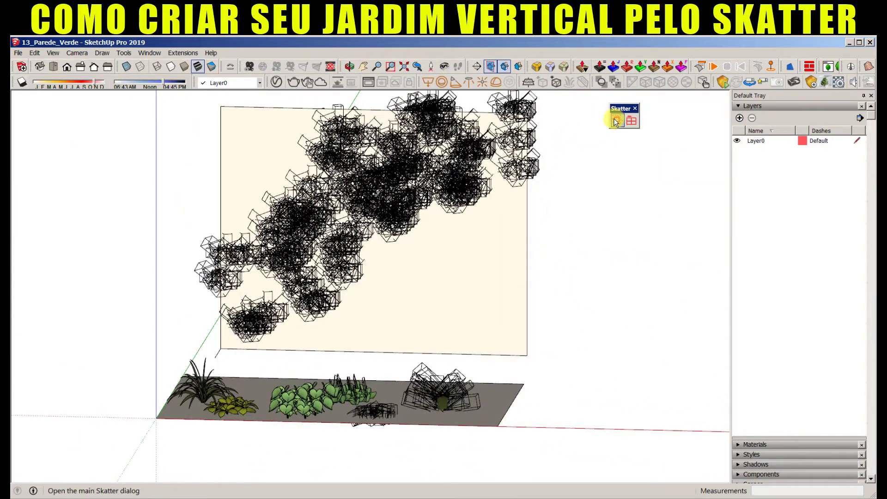
Step: Start a new Skatter scatter with the wall as its host
left_click(616, 121)
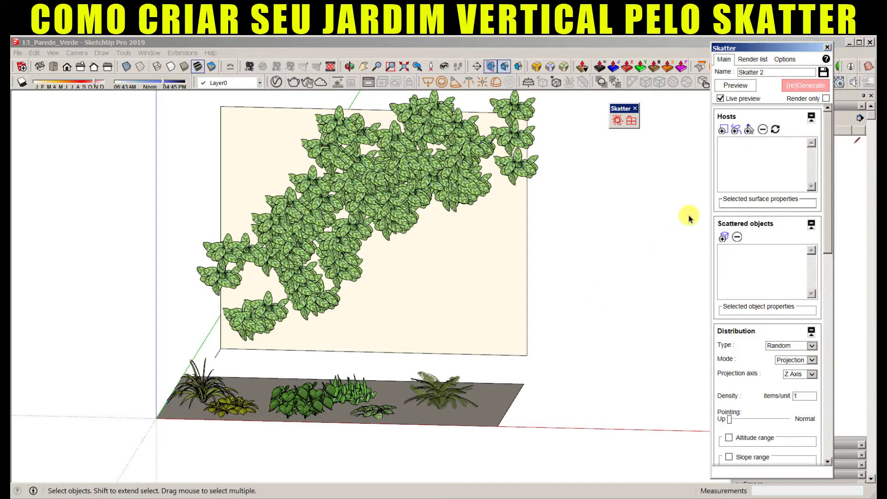
left_click(723, 131)
left_click(491, 255)
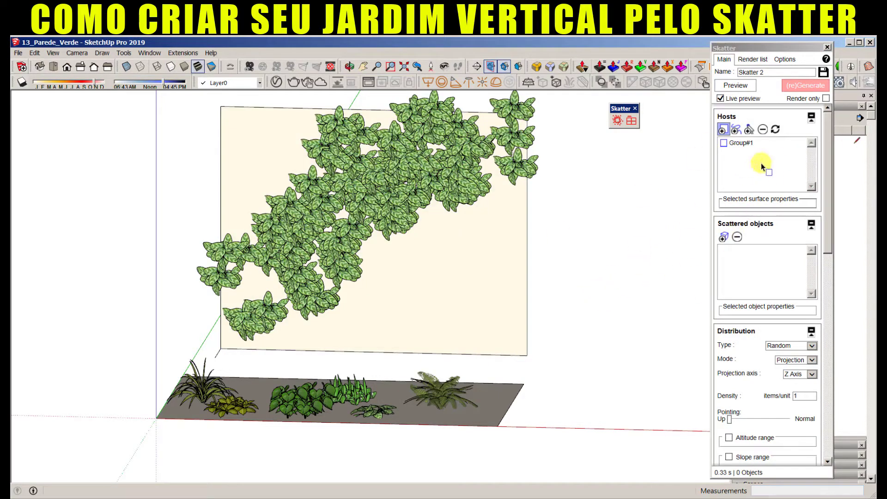
left_click_drag(826, 233, 826, 254)
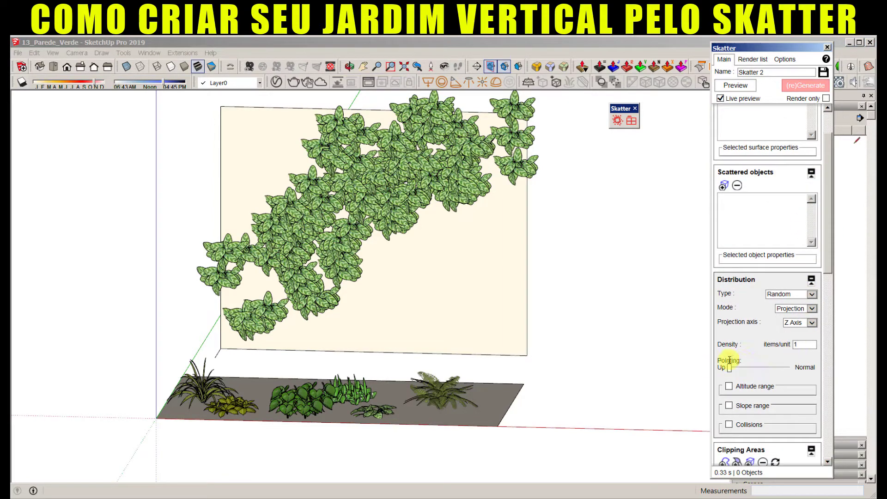
Step: Set a Custom projection axis picked perpendicular to the wall
left_click(811, 323)
left_click(792, 339)
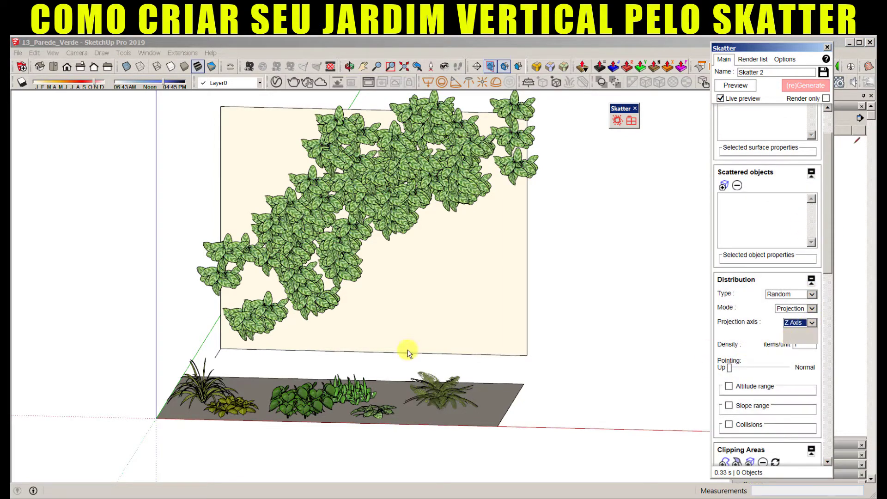
mouse_move(406, 350)
middle_mouse_down()
mouse_move(461, 337)
mouse_move(290, 306)
middle_mouse_up()
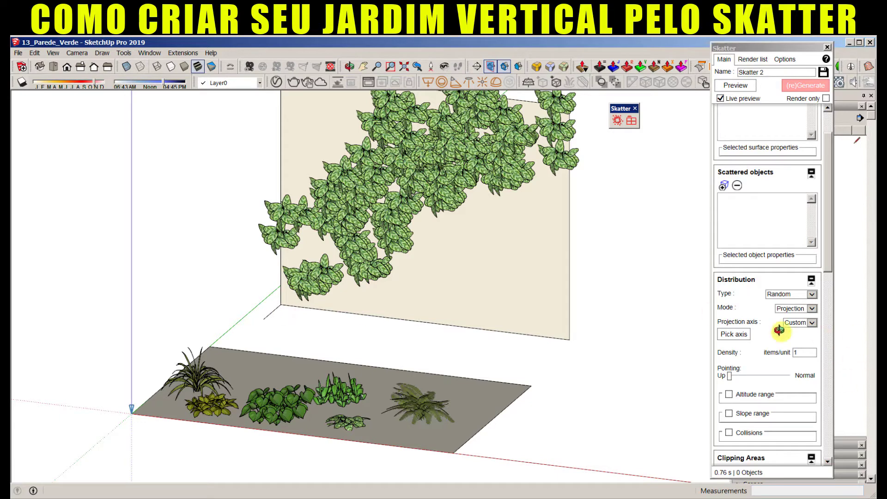
middle_click_drag(361, 352, 308, 307)
left_click(732, 337)
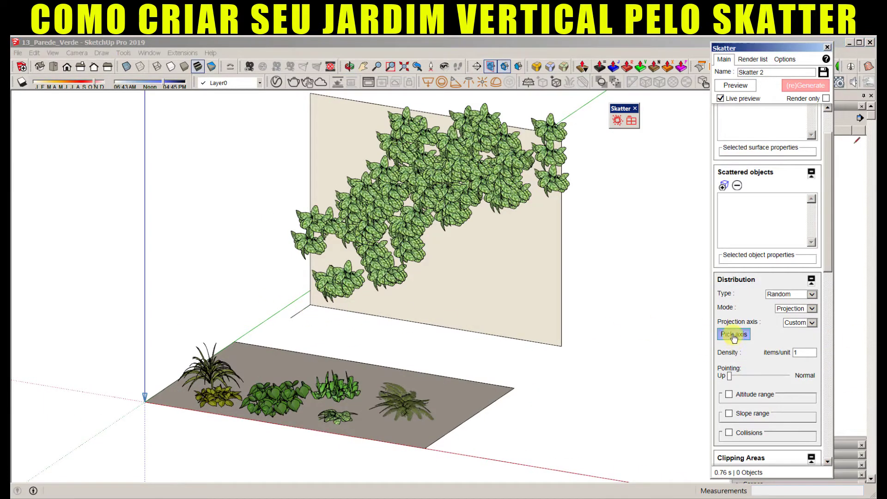
left_click(270, 332)
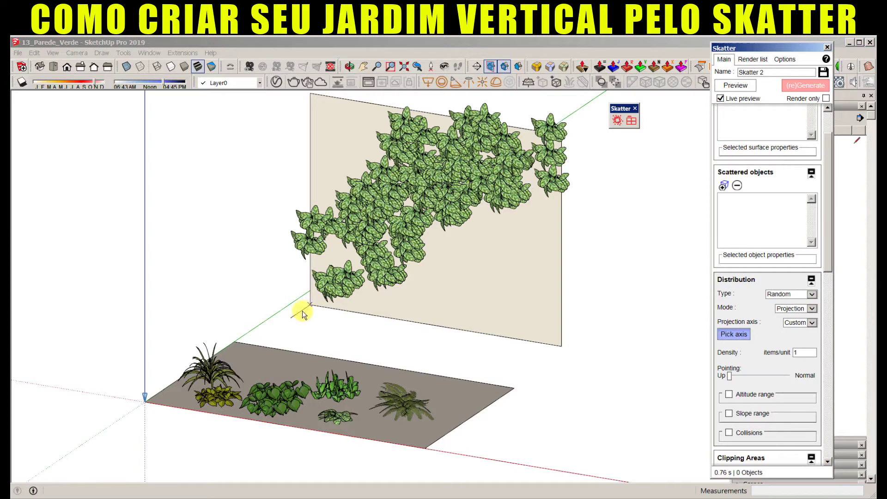
left_click(303, 313)
left_click(292, 318)
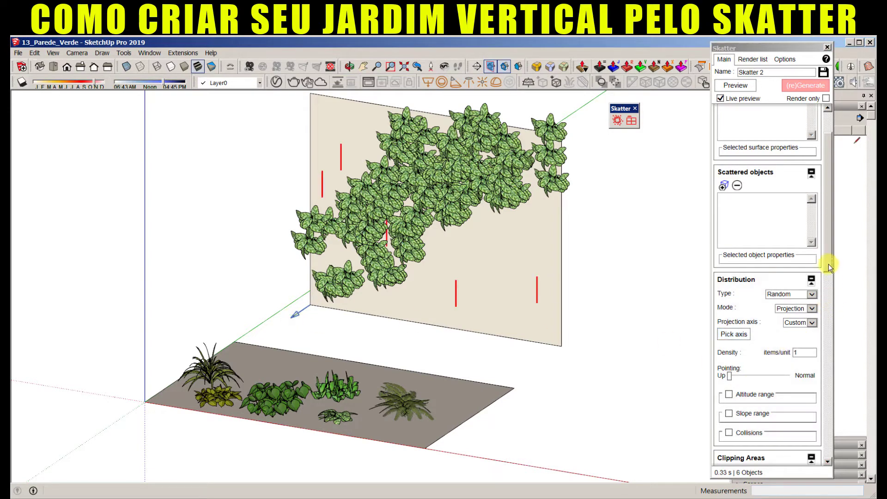
Step: Orient scattered objects to the wall Normal and add a Paint Area clipping area
left_click_drag(828, 263, 825, 286)
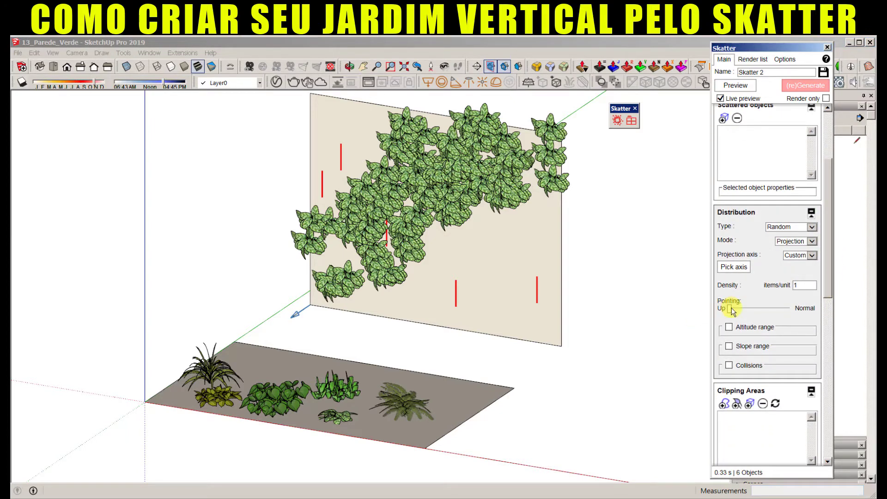
left_click_drag(789, 310, 787, 309)
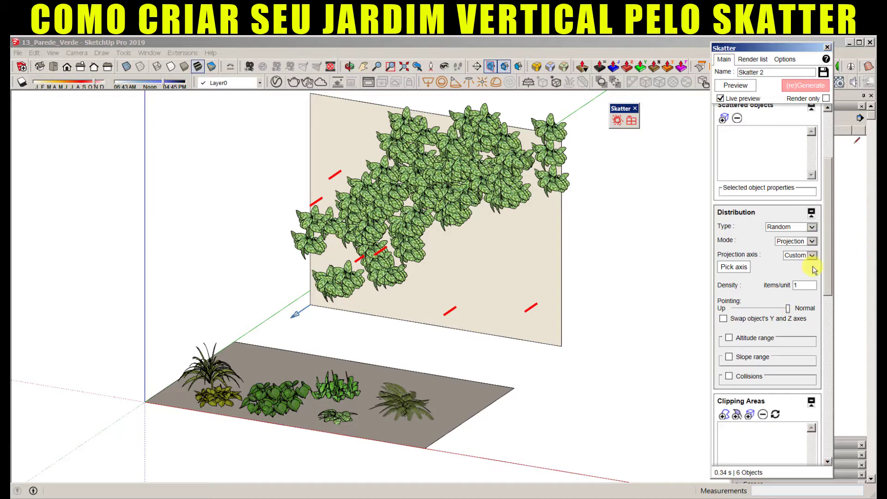
left_click_drag(827, 270, 823, 305)
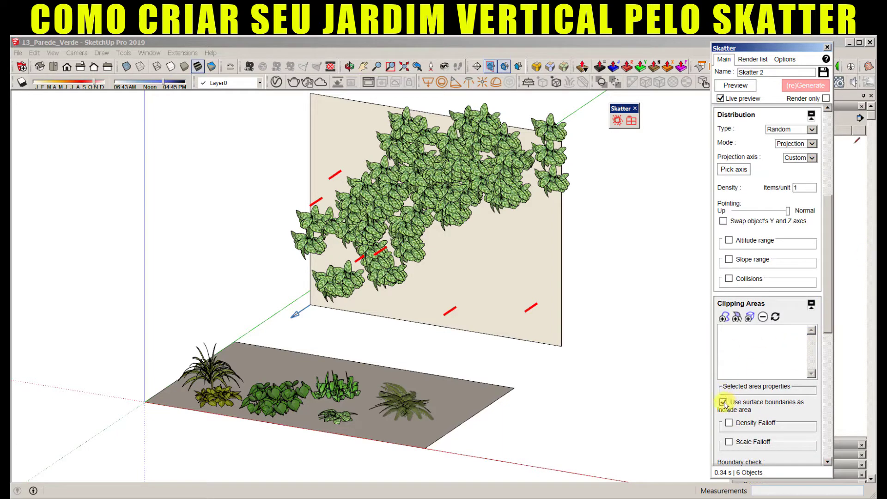
left_click(738, 318)
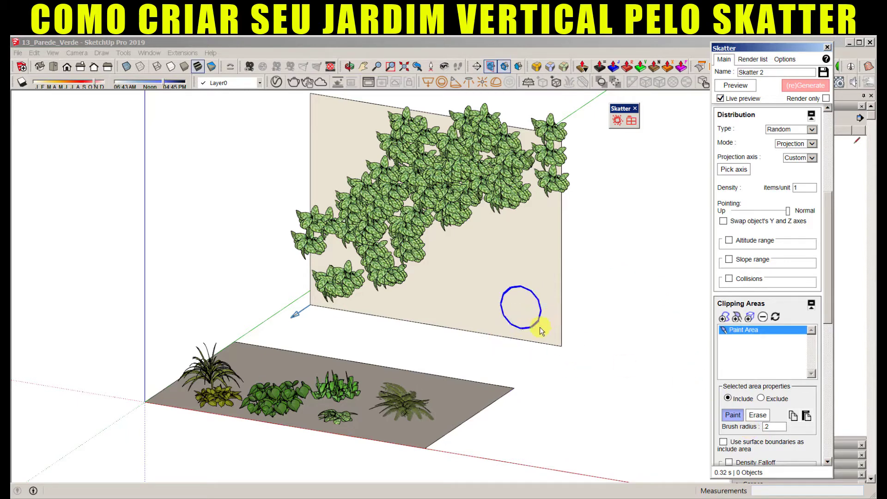
Step: Brush a looping include zone over the bare lower-right part of the wall with radius 2
mouse_move(558, 332)
left_mouse_down()
mouse_move(549, 214)
mouse_move(494, 230)
mouse_move(528, 251)
mouse_move(515, 290)
mouse_move(475, 298)
left_mouse_up()
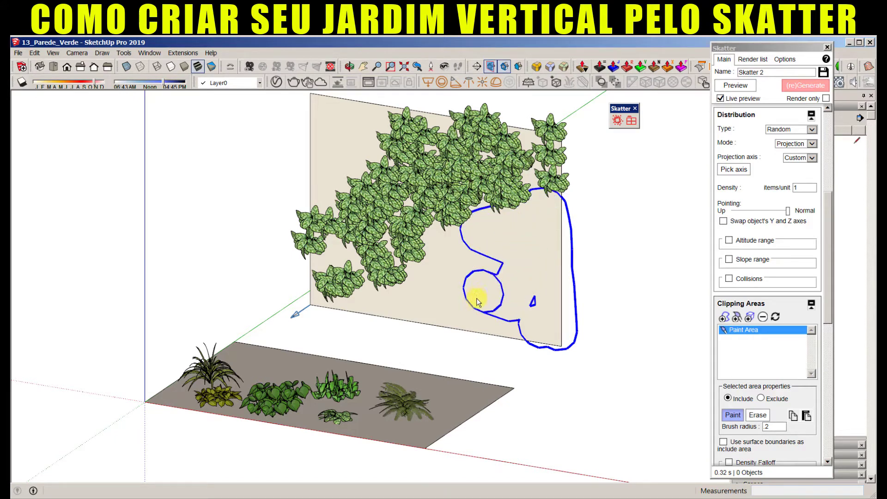
left_click_drag(484, 329, 531, 305)
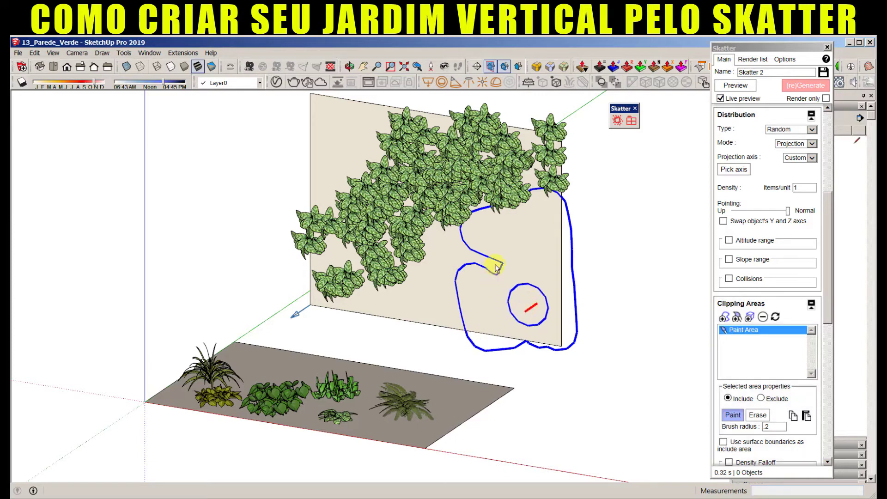
left_click(475, 258)
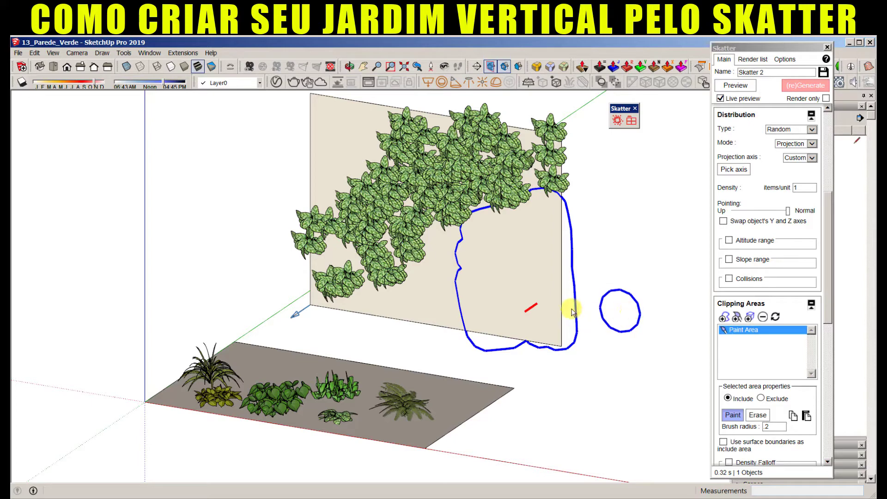
left_click(732, 420)
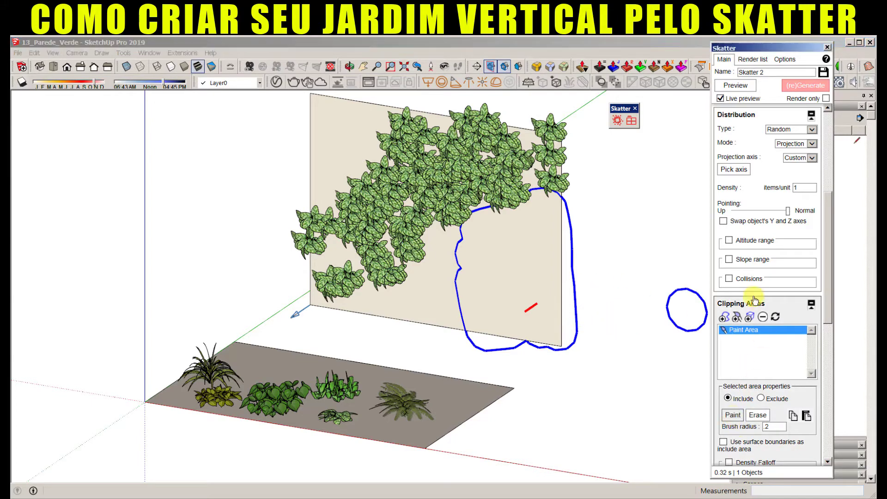
mouse_move(827, 309)
left_mouse_down()
mouse_move(827, 318)
mouse_move(821, 248)
left_mouse_up()
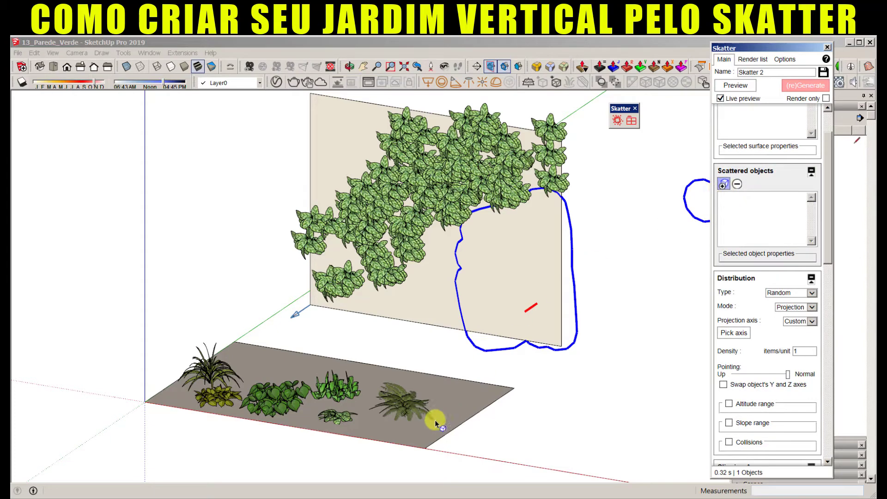
Step: Add the ground-patch fern as the scattered object, trying density 3 before settling on 3.5
left_click(278, 403)
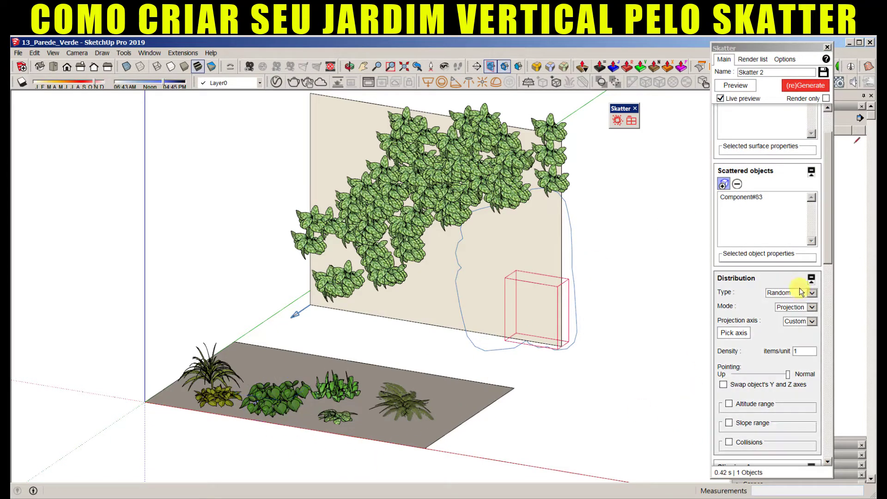
left_click_drag(827, 244, 826, 215)
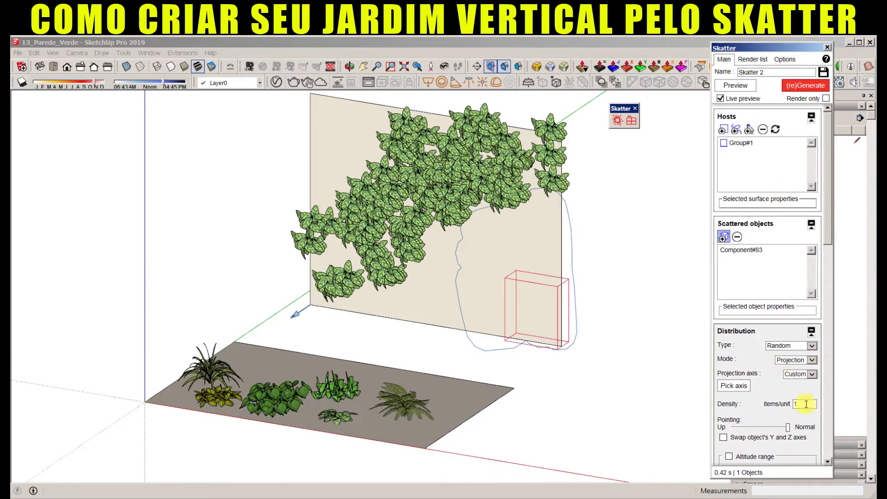
left_click(804, 404)
type("5")
key("Return")
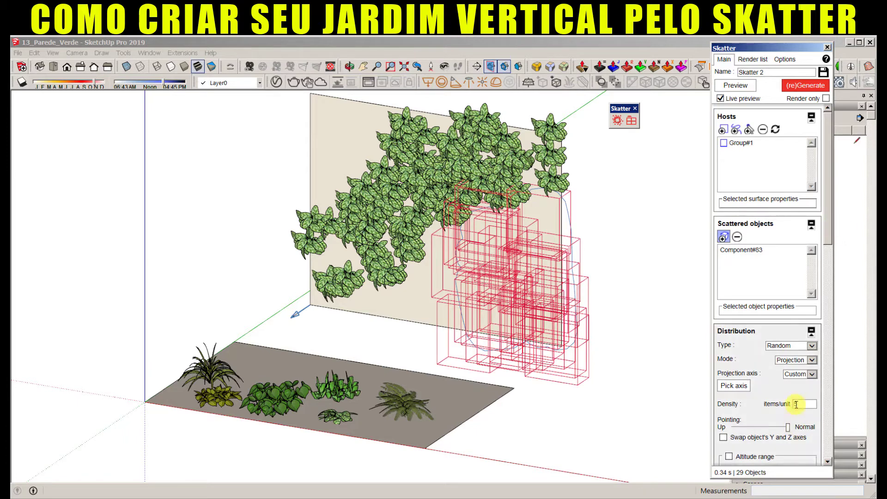
key("Return")
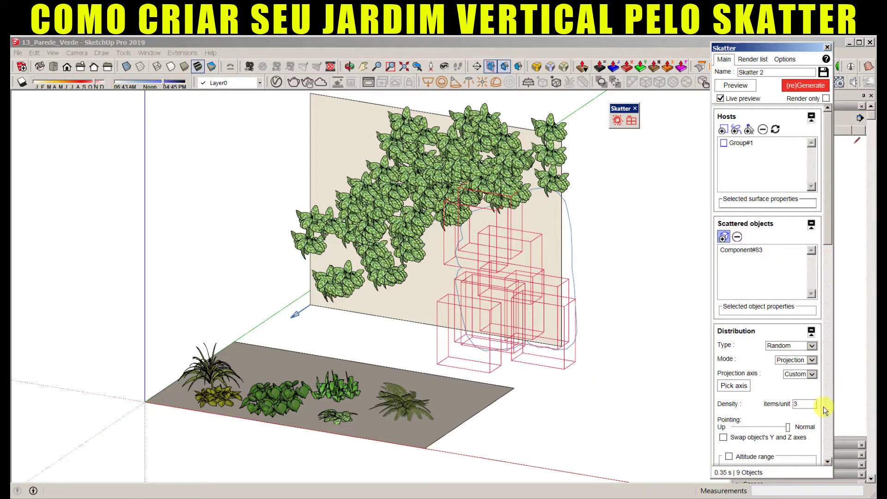
double_click(803, 405)
type(".5")
key("Return")
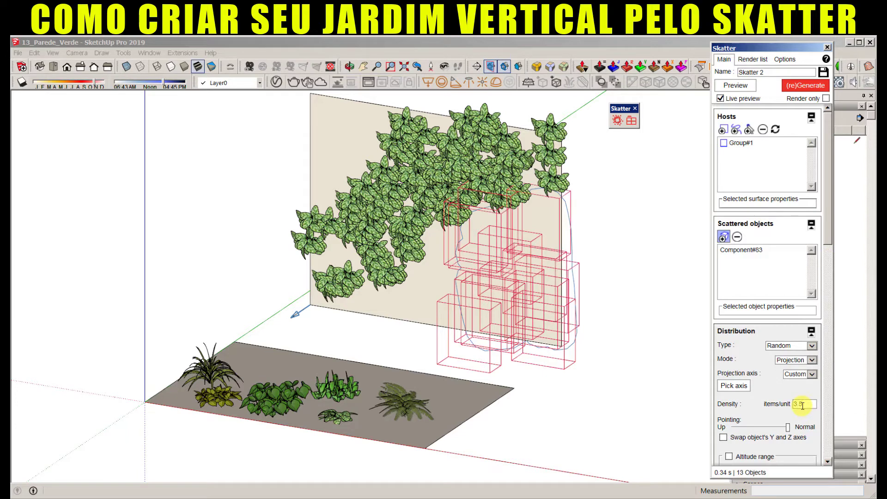
left_click_drag(828, 237, 830, 450)
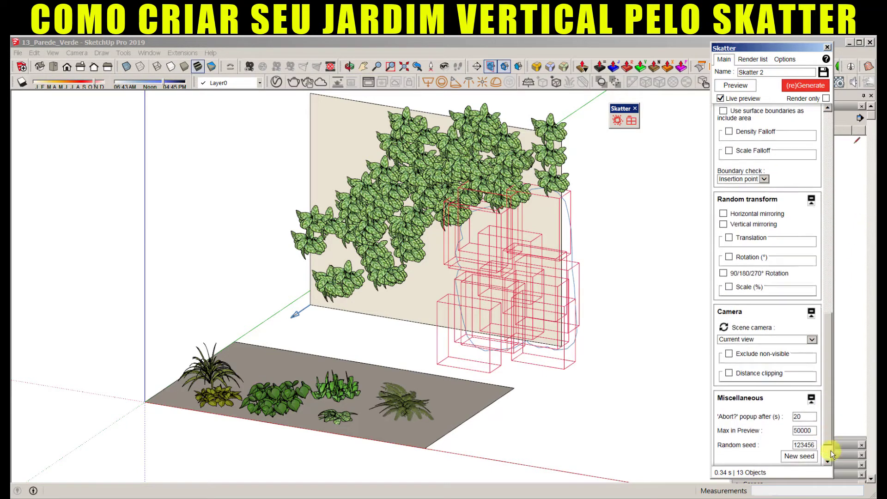
Step: Give Skatter 2 a new seed, random rotation and density 3, then regenerate it
left_click(803, 424)
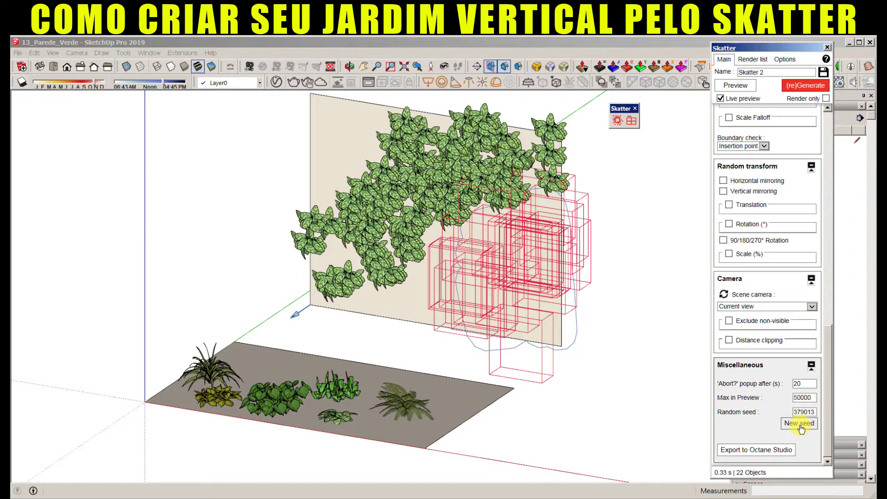
left_click_drag(825, 380, 828, 334)
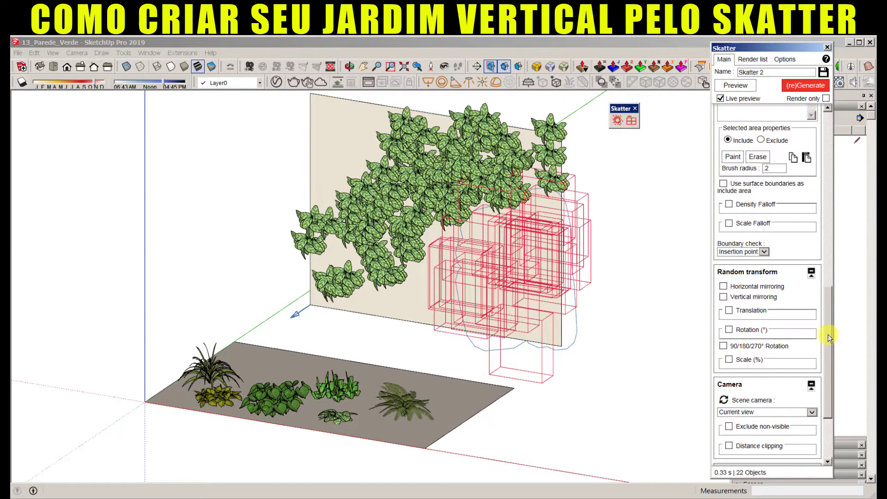
left_click(729, 329)
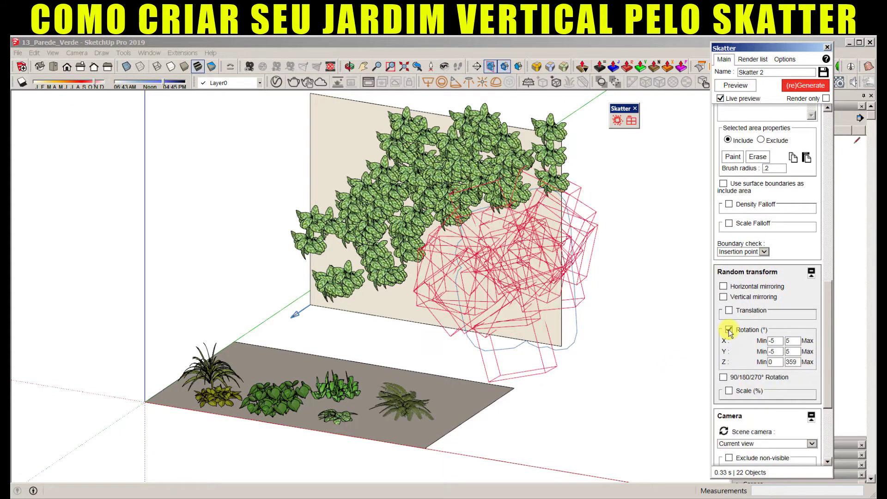
left_click(805, 85)
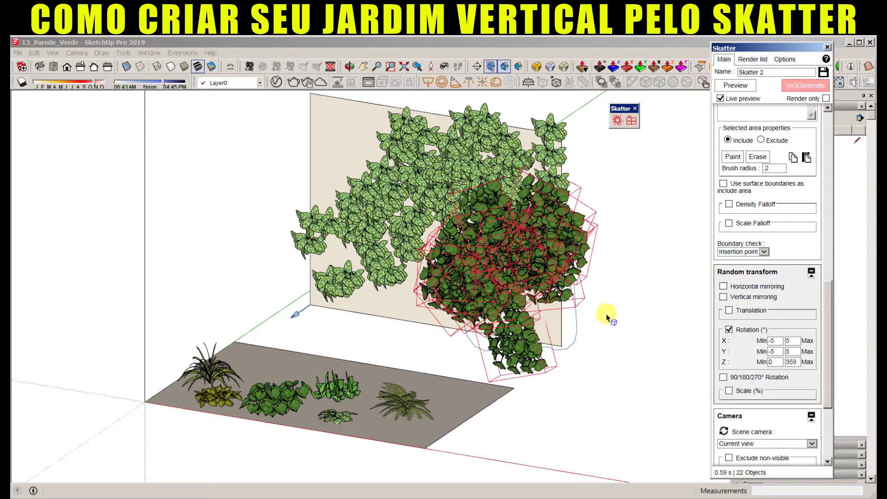
left_click_drag(827, 323, 826, 229)
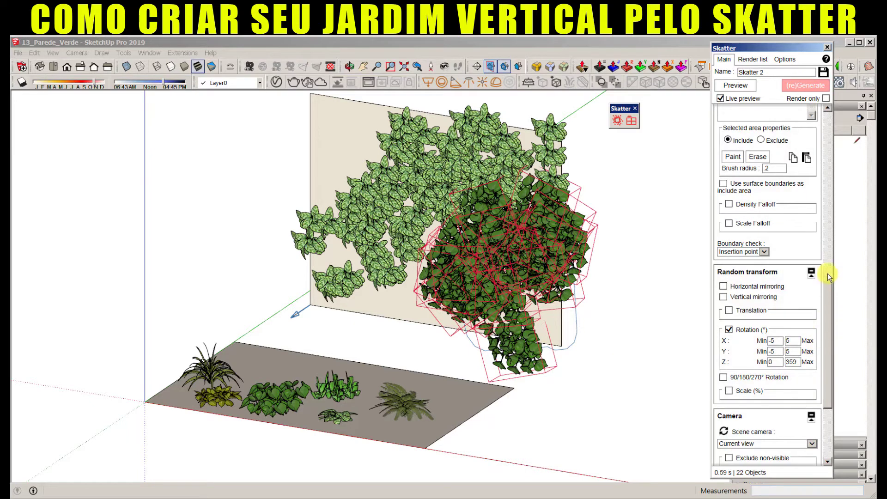
double_click(806, 194)
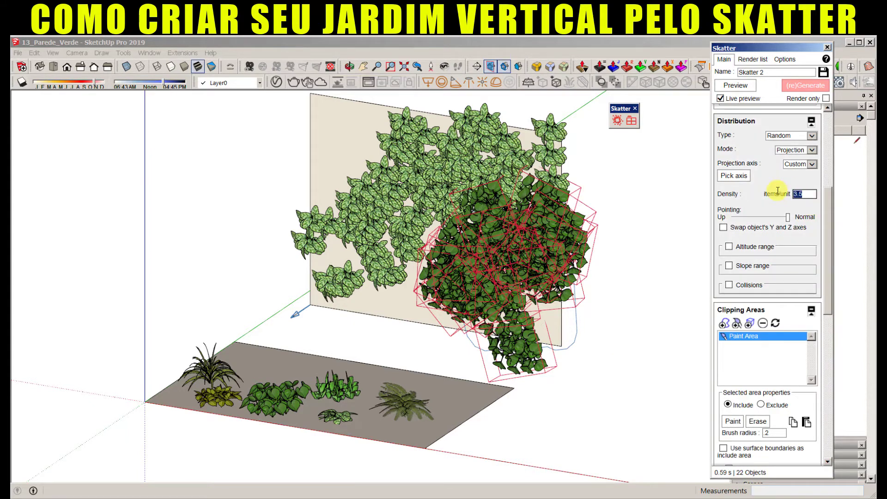
type("3")
key("Return")
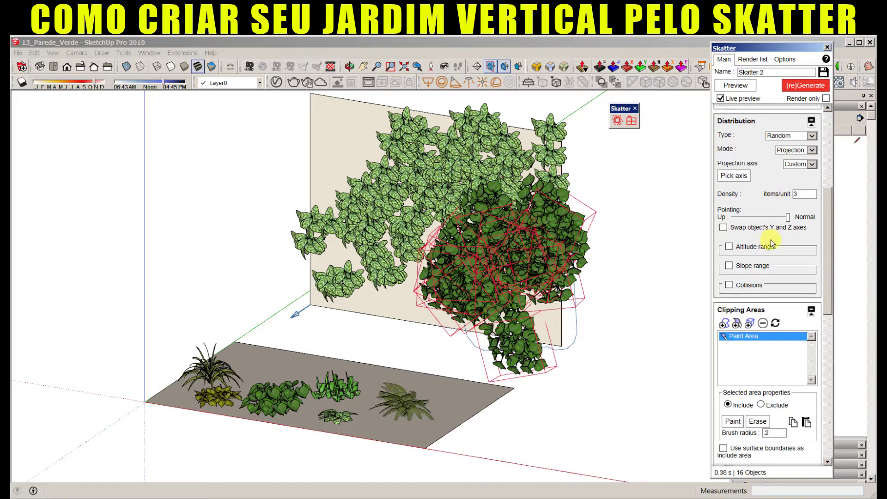
left_click(815, 90)
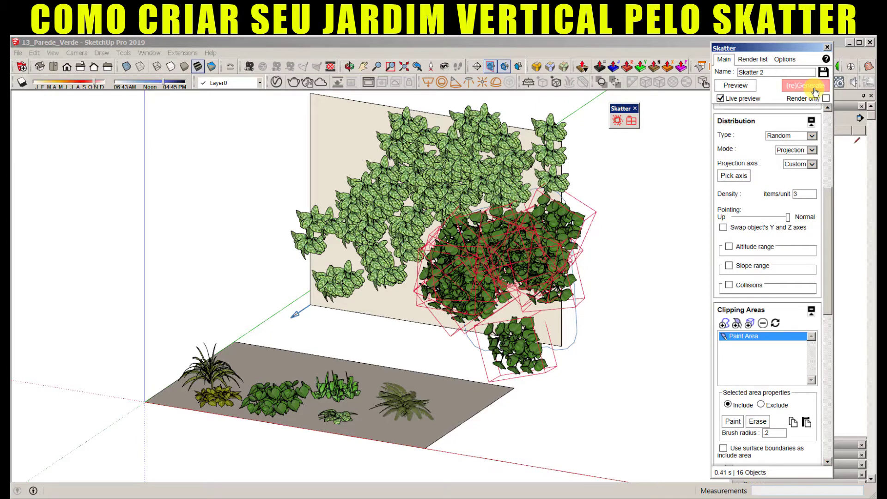
Step: Close the Skatter settings, move closer to the wall and open the generated plant group
left_click(828, 46)
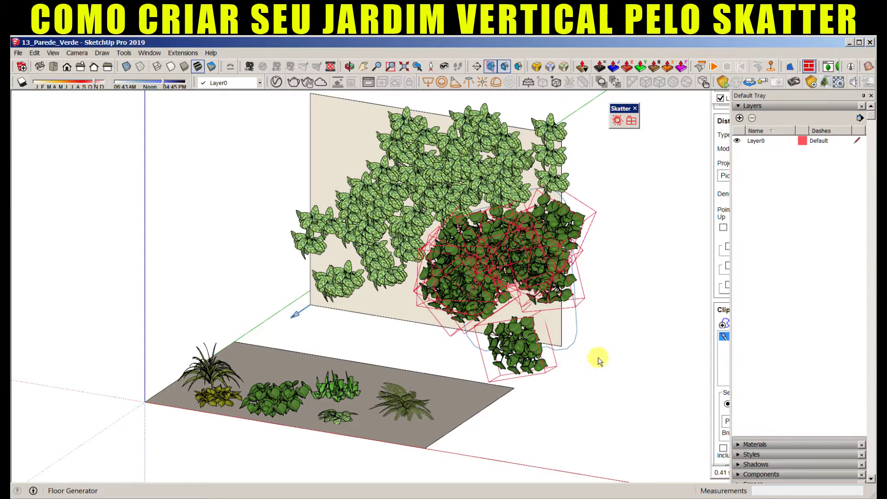
key("o")
left_click_drag(626, 345, 500, 333)
key("space")
scroll(494, 336, "up", 3)
left_click(499, 347)
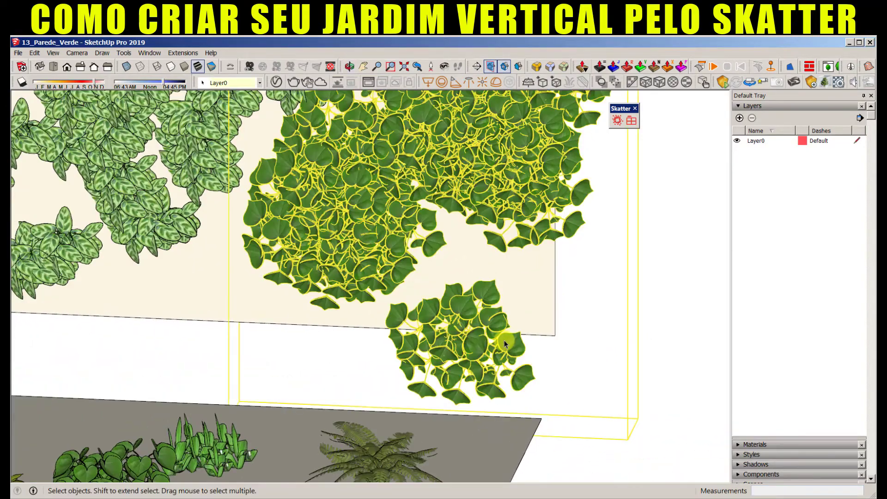
double_click(505, 342)
Step: Select a leaf cluster inside the group and cancel a first move attempt
left_click(509, 347)
key("o")
left_click_drag(512, 353, 520, 368)
key("space")
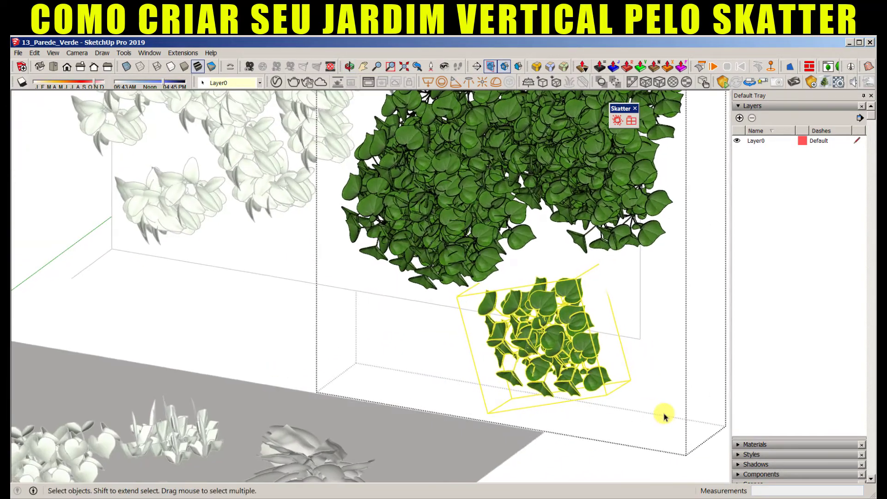
key("m")
left_click(625, 411)
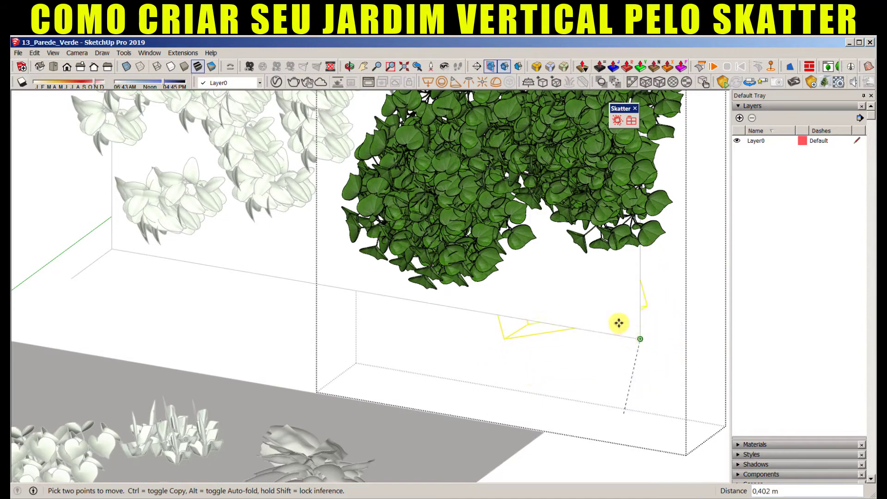
key("Escape")
Step: Reorient the view to face the plant mass from the front
key("o")
mouse_move(629, 317)
left_mouse_down()
mouse_move(574, 340)
mouse_move(609, 198)
left_mouse_up()
key("m")
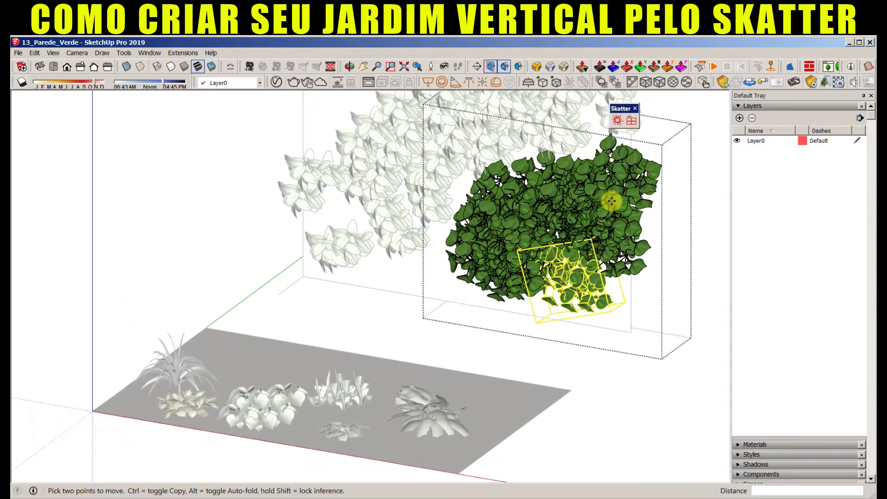
middle_click_drag(610, 198, 574, 217)
key("space")
key("ctrl+z")
key("m")
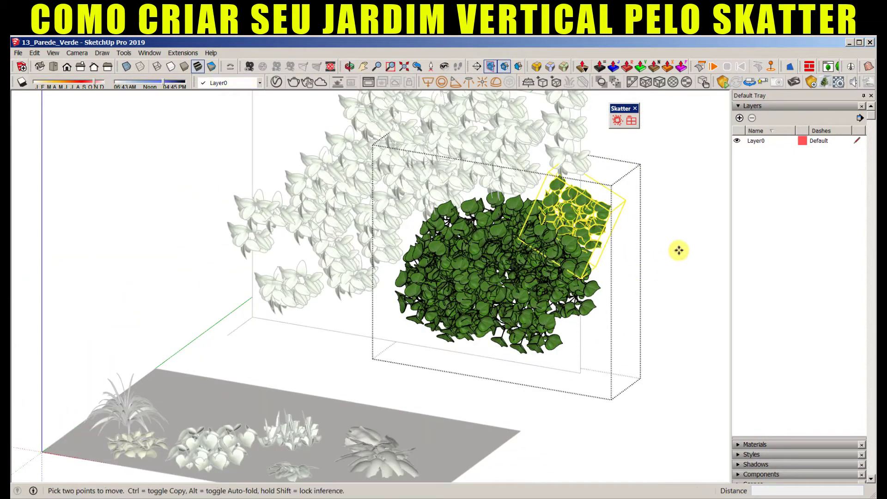
left_click(678, 249)
key("Escape")
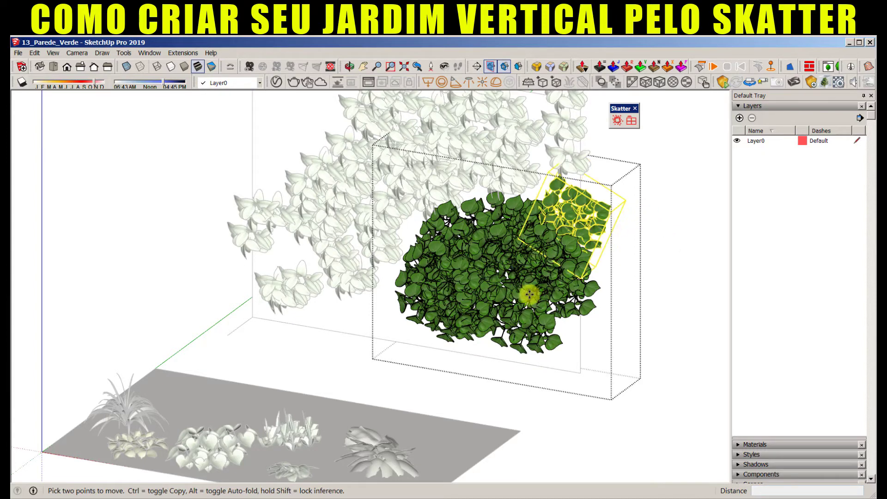
Step: Move one leaf cluster slightly higher and another to the mass's right edge
left_click(557, 368)
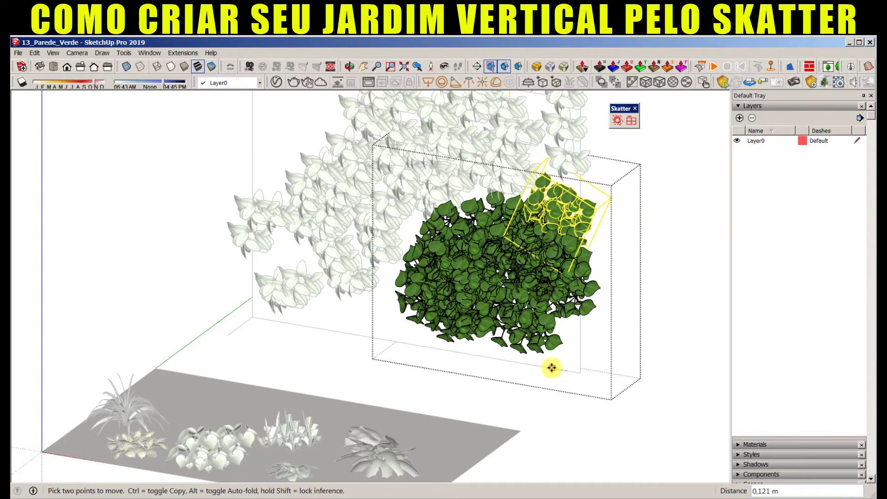
left_click(569, 353)
key("space")
key("m")
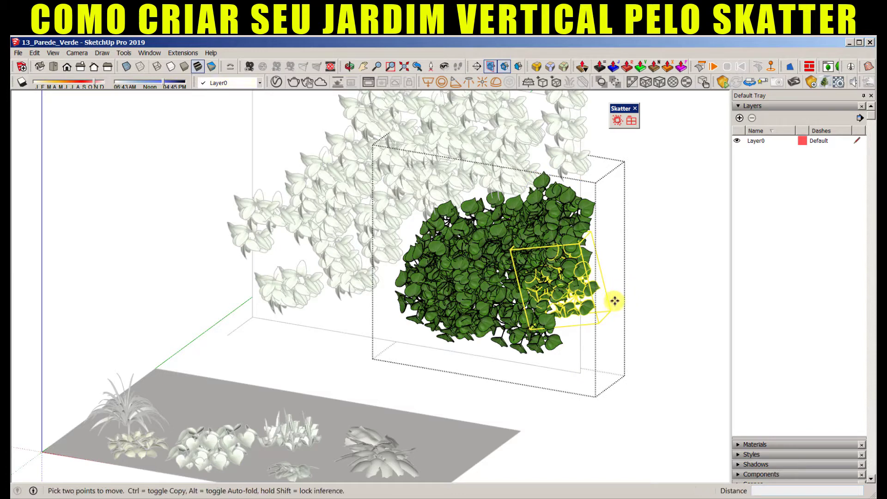
left_click(610, 328)
left_click(610, 335)
key("space")
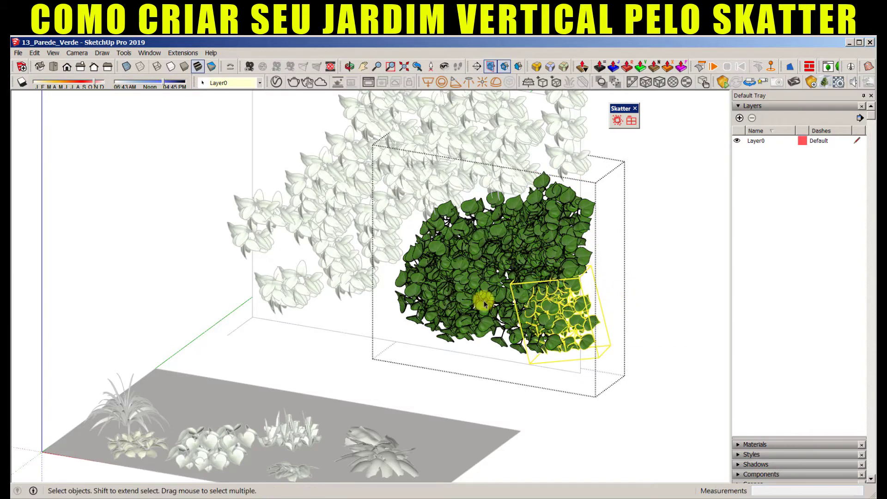
Step: Shift two more clusters: one slightly lower, the top one higher
left_click(481, 298)
key("m")
left_click(612, 331)
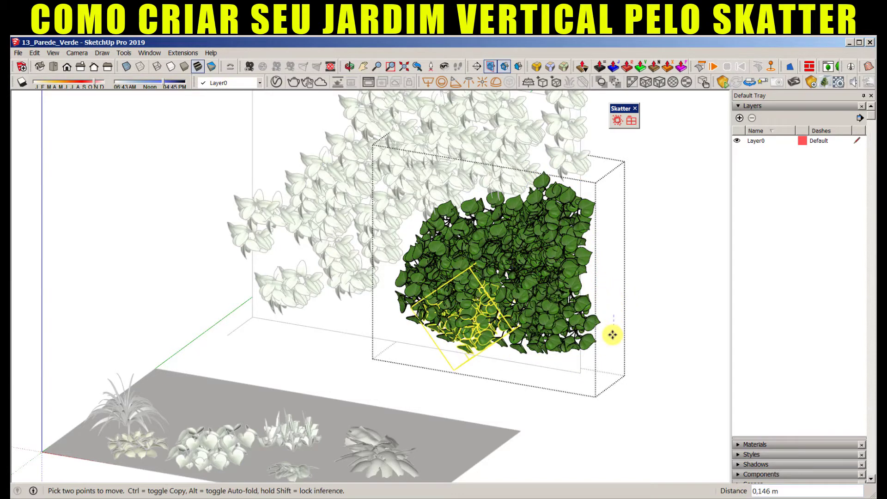
left_click(612, 337)
key("space")
left_click(478, 212)
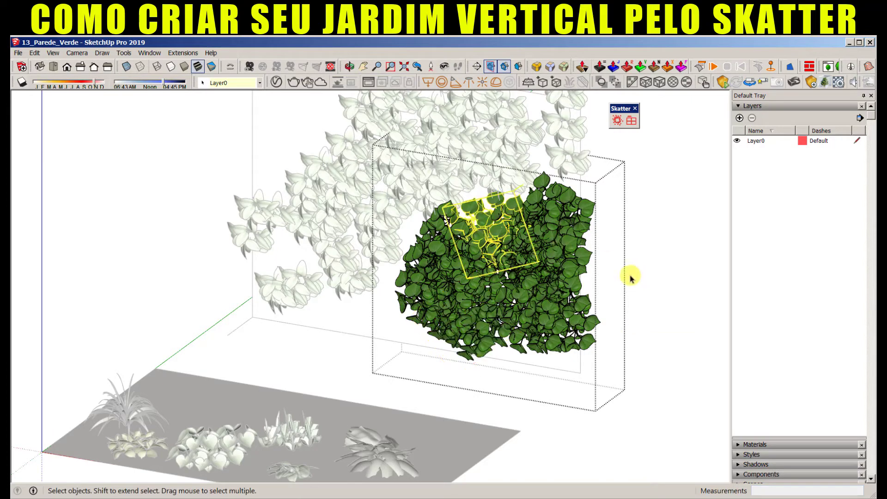
key("m")
left_click(624, 264)
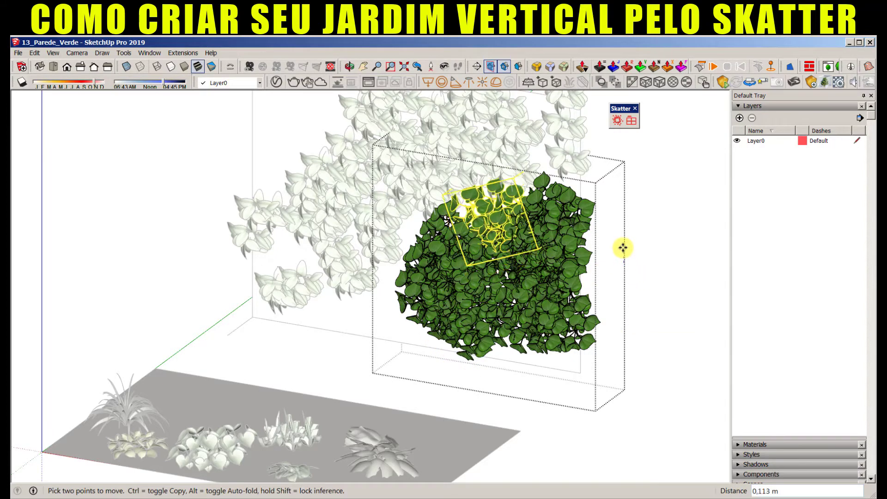
left_click(619, 247)
key("space")
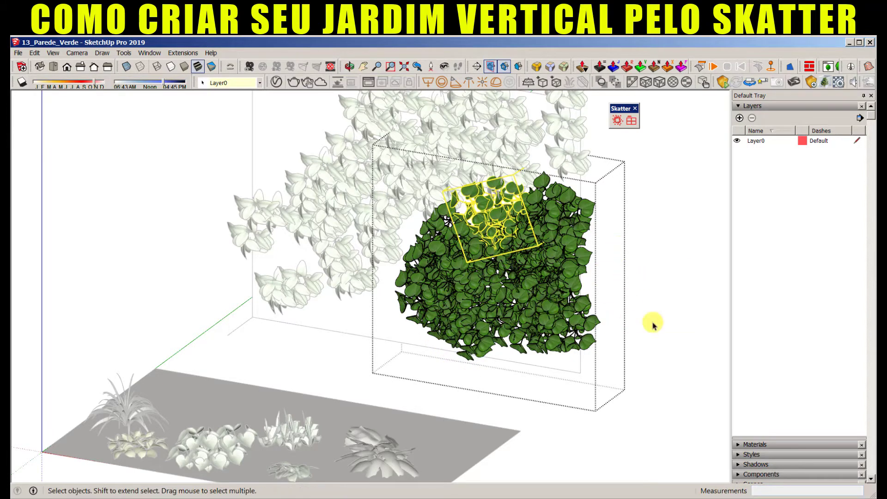
Step: Exit the plant group and orbit around the wall
scroll(644, 327, "up", 3)
left_click(560, 363)
mouse_move(560, 363)
middle_mouse_down()
mouse_move(771, 302)
mouse_move(792, 307)
mouse_move(513, 374)
mouse_move(556, 388)
mouse_move(580, 376)
mouse_move(559, 390)
mouse_move(568, 380)
middle_mouse_up()
scroll(577, 369, "up", 1)
Step: Select the ivy plant group and measure a leaf's size with Tape Measure
left_click(585, 351)
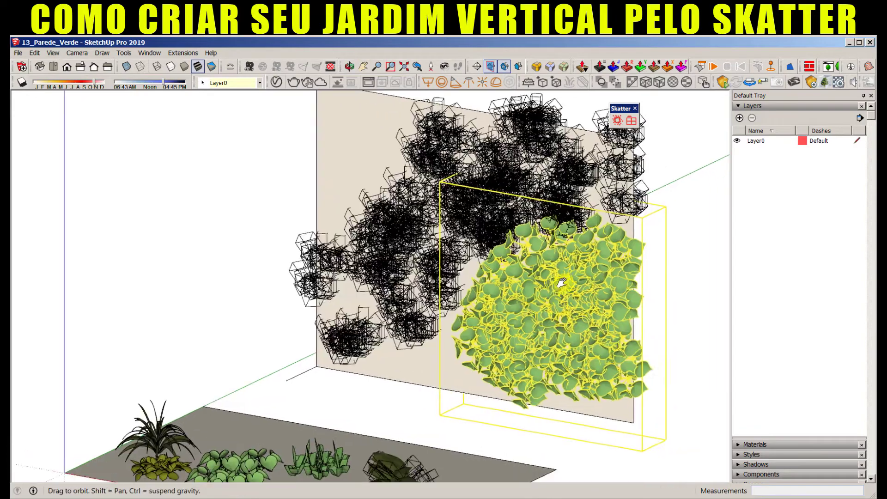
scroll(555, 254, "up", 2)
scroll(554, 254, "up", 2)
scroll(554, 254, "up", 2)
scroll(554, 259, "up", 2)
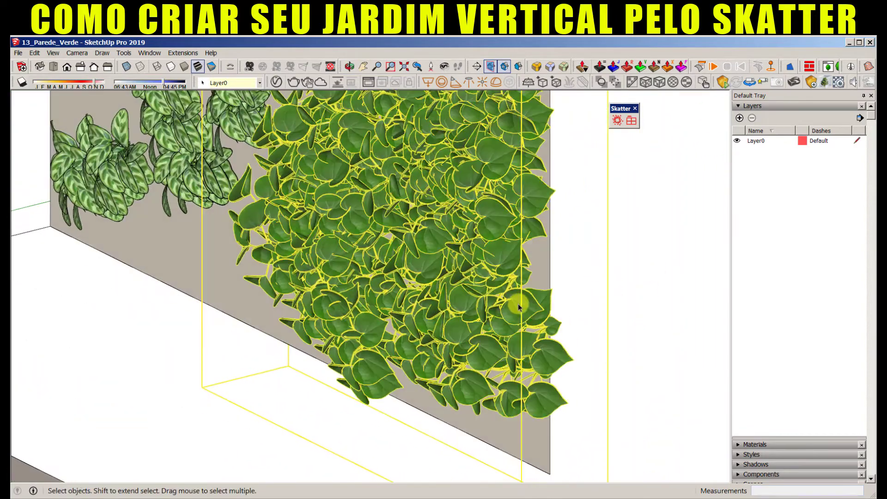
scroll(557, 277, "up", 2)
key("t")
left_click(559, 296)
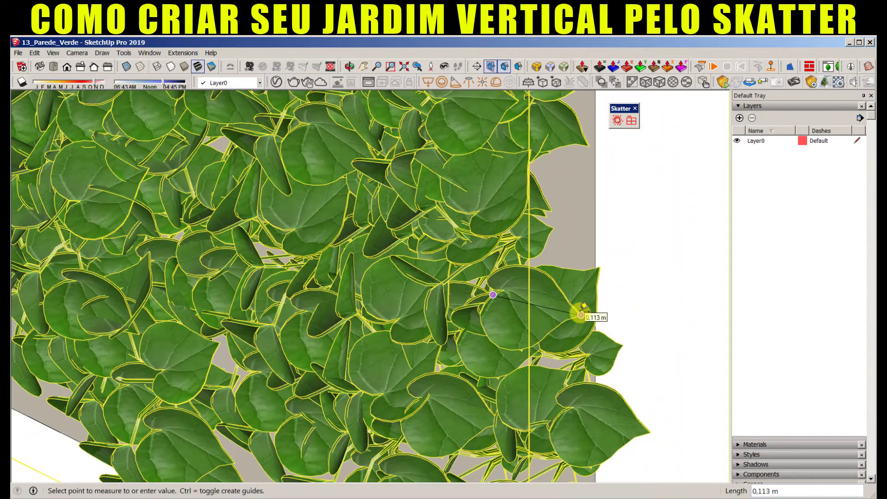
key("space")
scroll(544, 312, "down", 3)
scroll(544, 311, "down", 2)
scroll(544, 311, "down", 2)
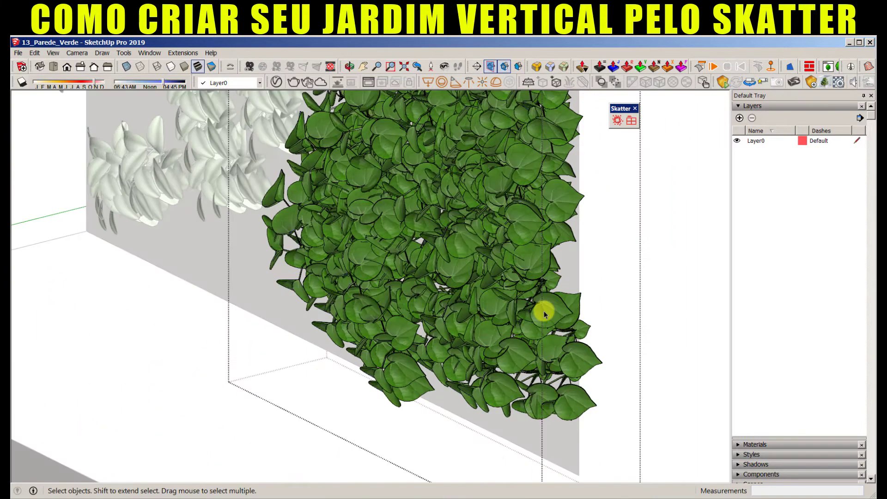
scroll(544, 311, "down", 2)
scroll(544, 311, "up", 2)
scroll(554, 310, "up", 2)
Step: Edit the ivy group, select all its plants and scale them down to 0,55
right_click(561, 309)
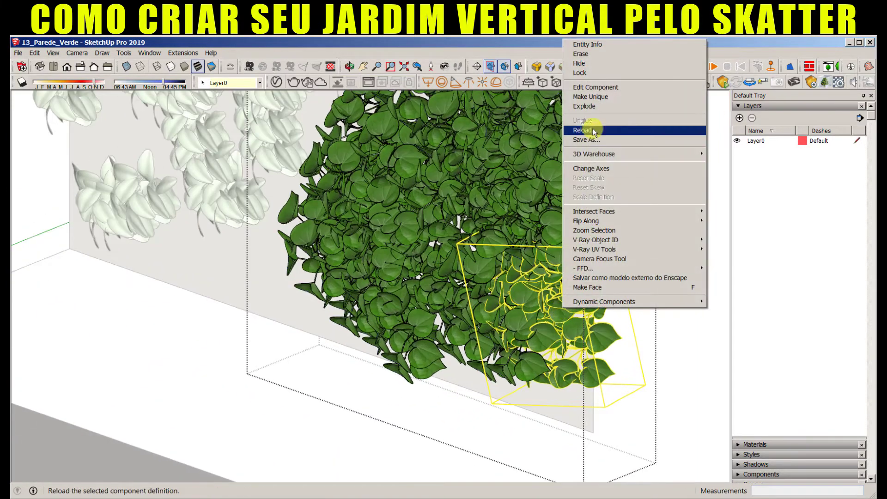
left_click(596, 87)
key("ctrl+a")
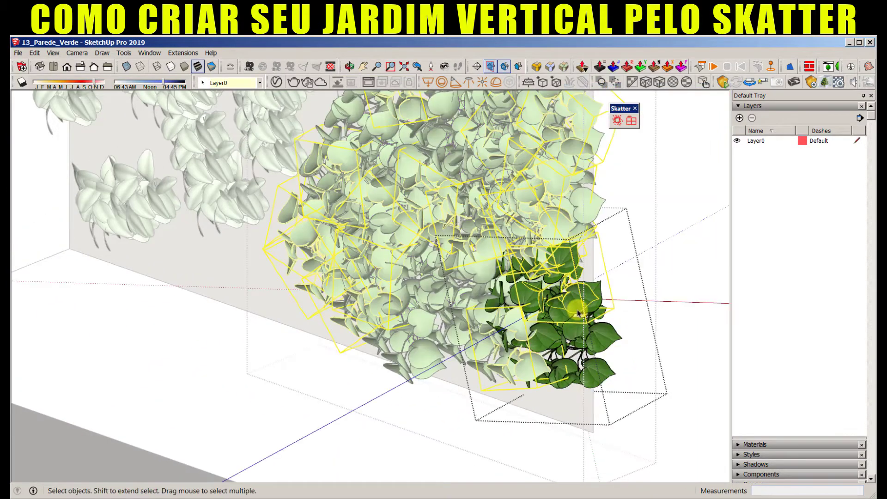
key("s")
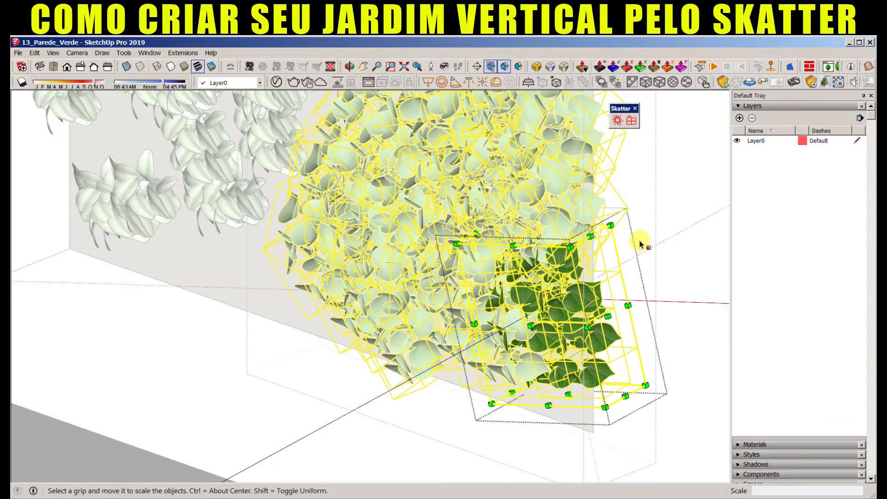
left_click_drag(611, 225, 583, 265)
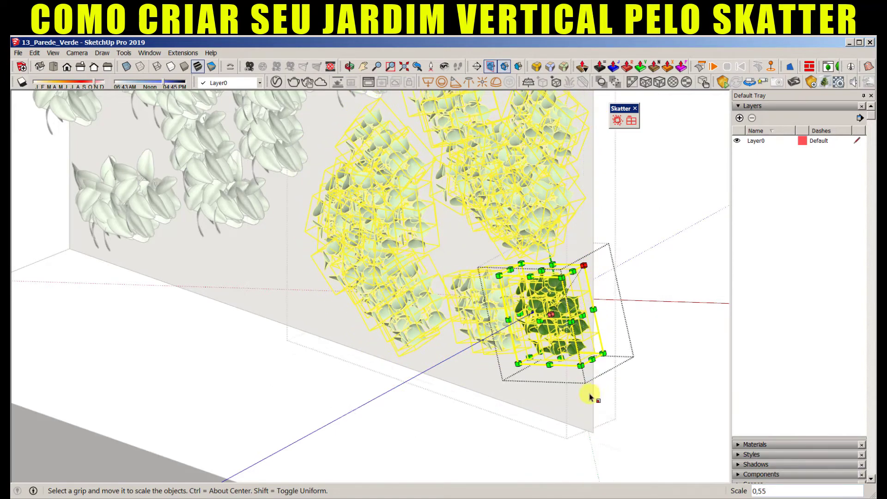
scroll(614, 356, "down", 1)
scroll(614, 356, "down", 2)
key("space")
Step: Open the dark green group's Skatter settings and regenerate it at density 5
left_click(641, 307)
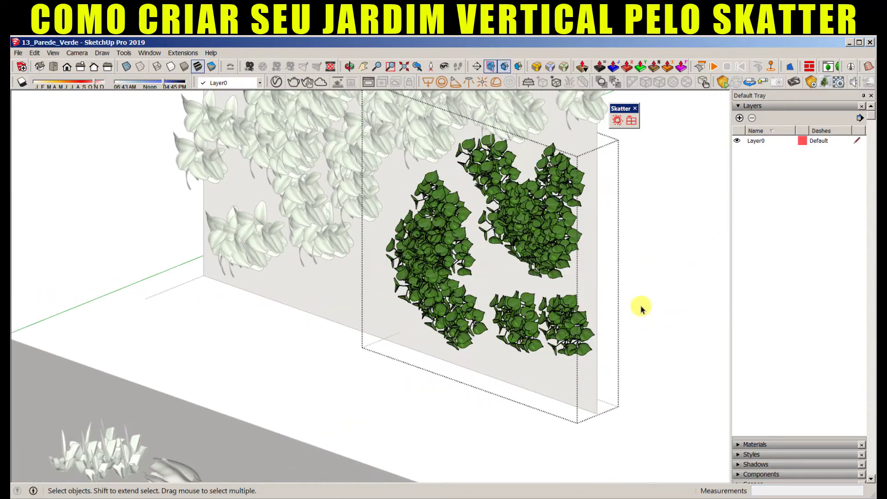
scroll(677, 331, "up", 2)
scroll(568, 239, "up", 2)
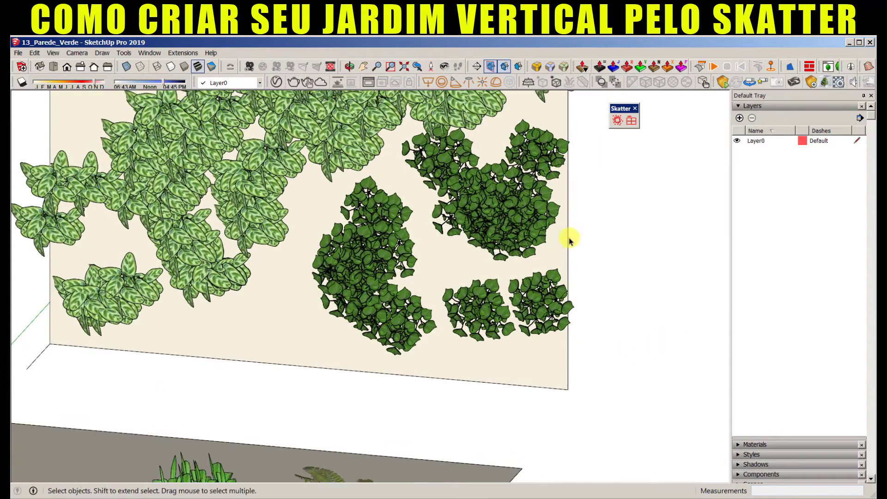
left_click(507, 229)
right_click(513, 234)
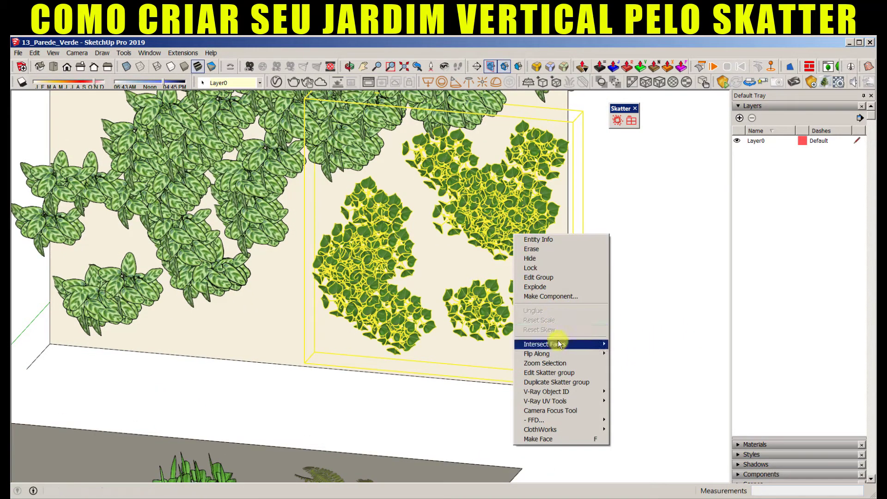
left_click(549, 373)
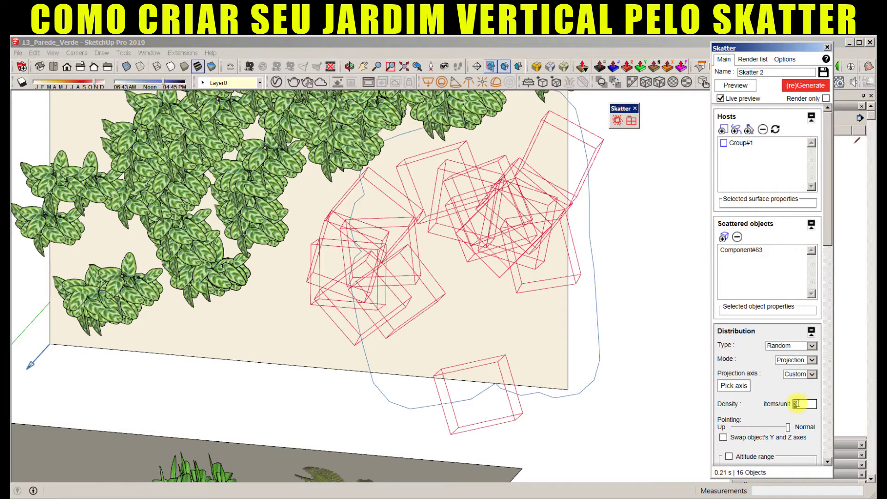
type("5")
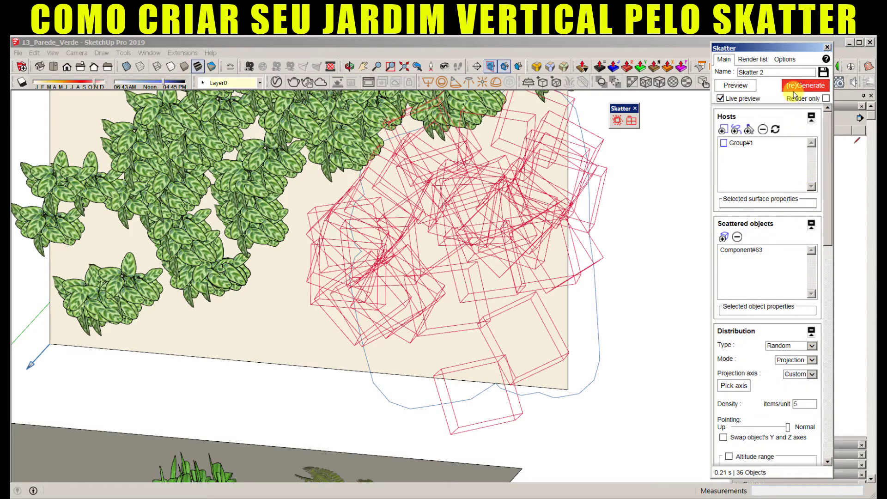
left_click(792, 93)
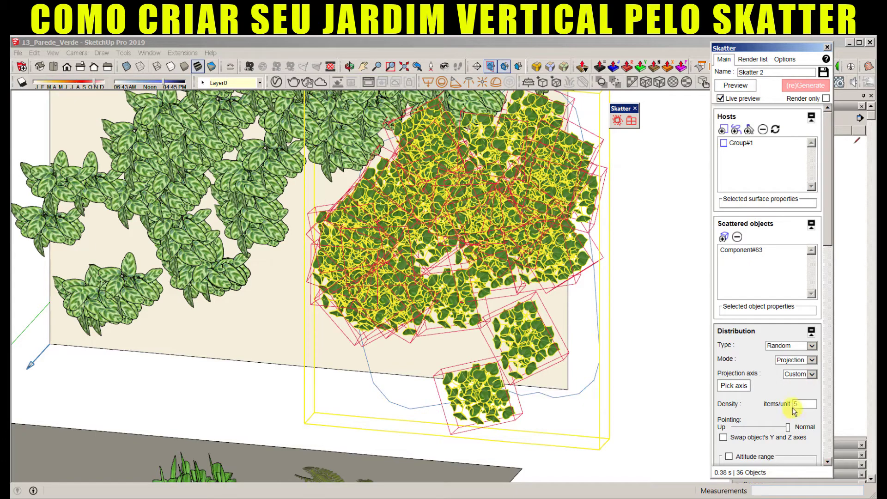
Step: Roll new random seeds and regenerate the plant layout
left_click_drag(828, 228, 824, 418)
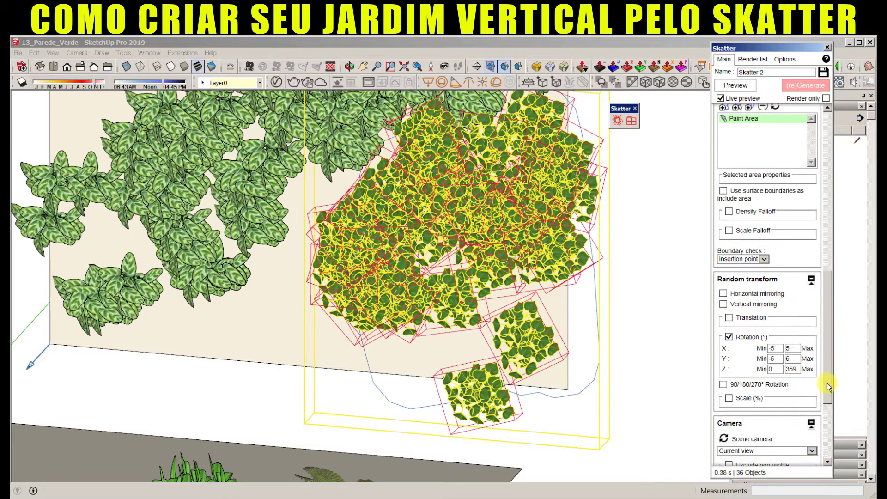
scroll(822, 415, "down", 3)
left_click(798, 423)
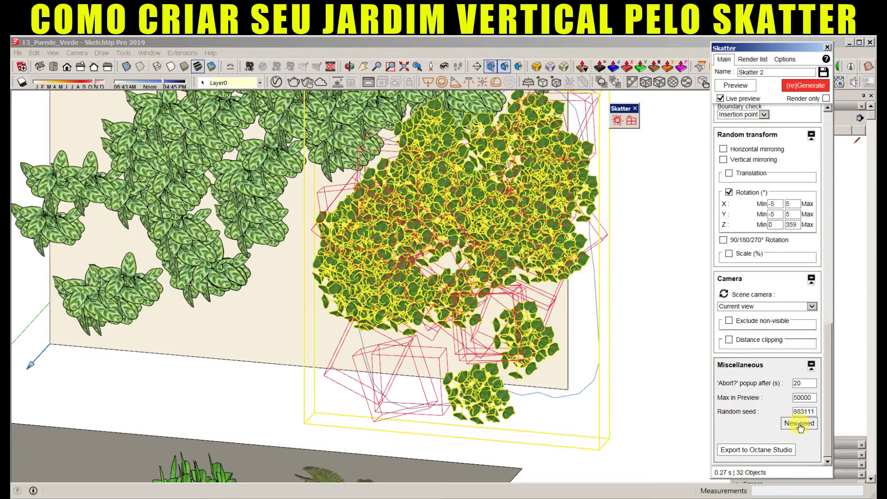
left_click(799, 423)
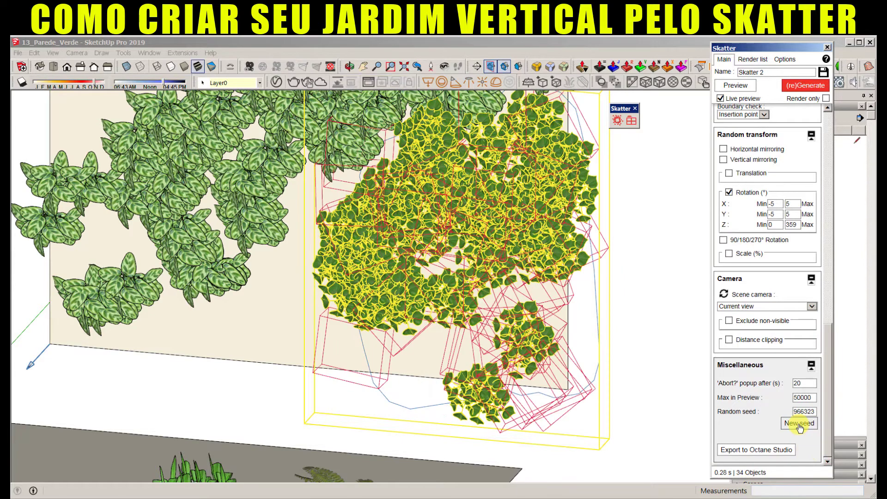
left_click(805, 85)
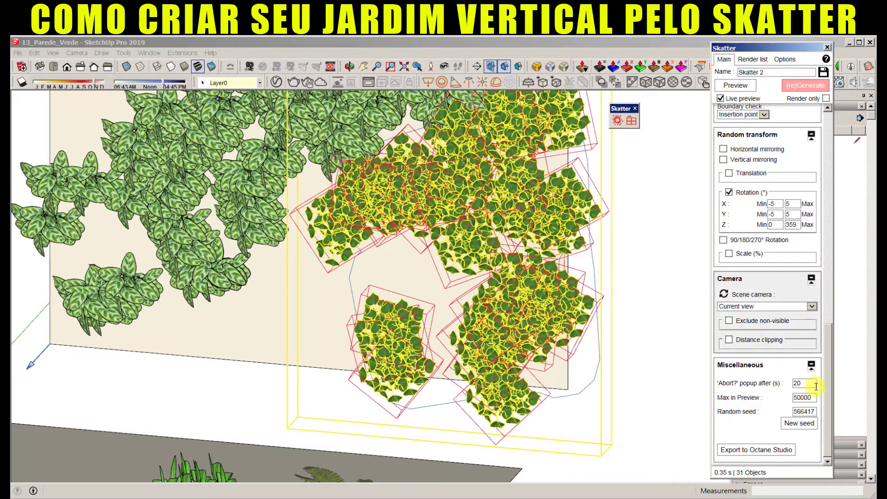
Step: Regenerate the scatter at density 6 and close the Skatter settings
left_click_drag(827, 403, 829, 326)
scroll(814, 289, "up", 3)
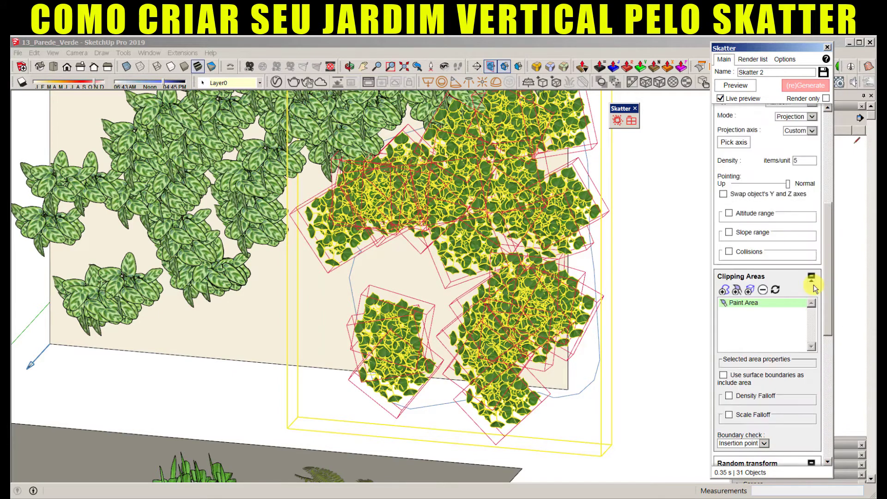
scroll(814, 288, "up", 3)
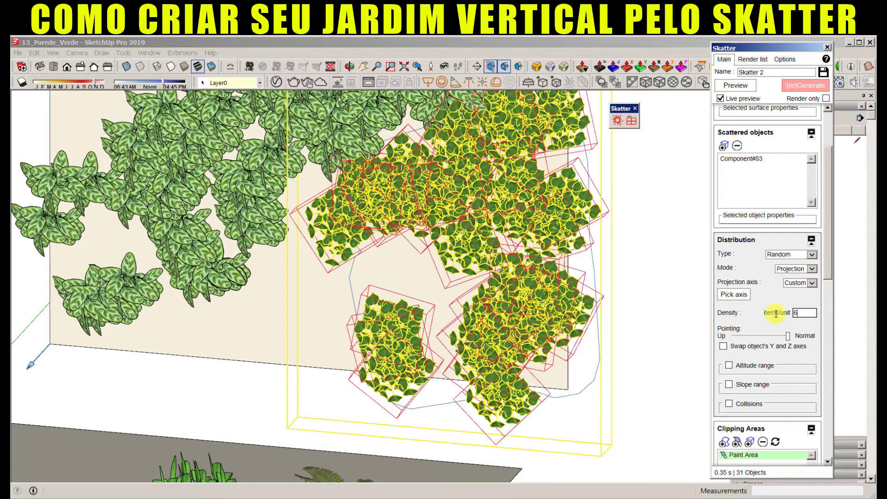
left_click(801, 86)
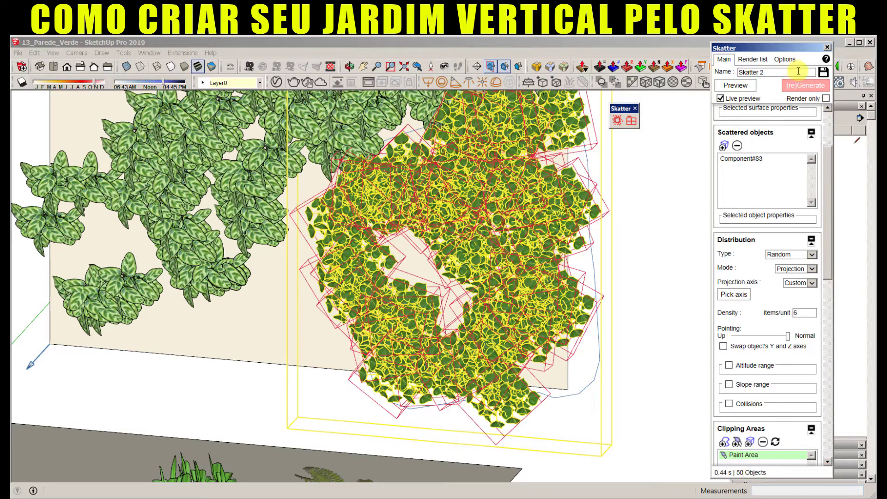
left_click(828, 48)
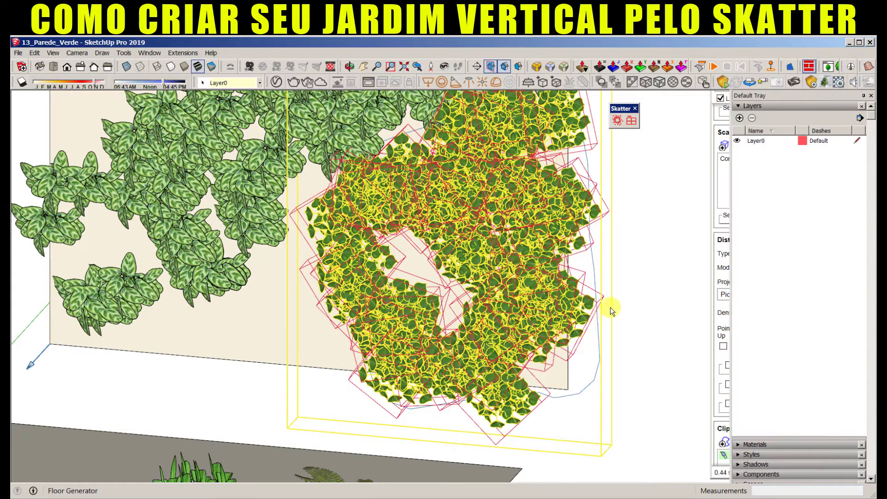
Step: Inside the plant group, try moving the lower plants higher, then undo it
double_click(415, 364)
left_click_drag(571, 434, 351, 400)
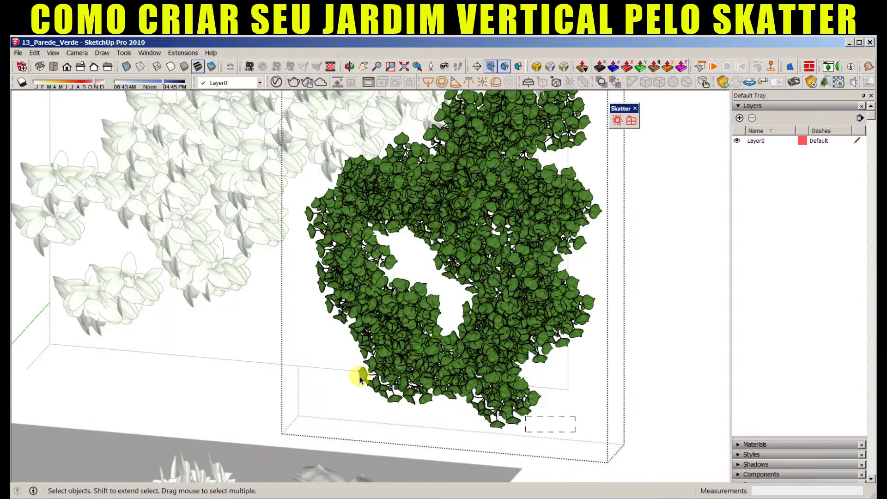
key("m")
left_click(608, 400)
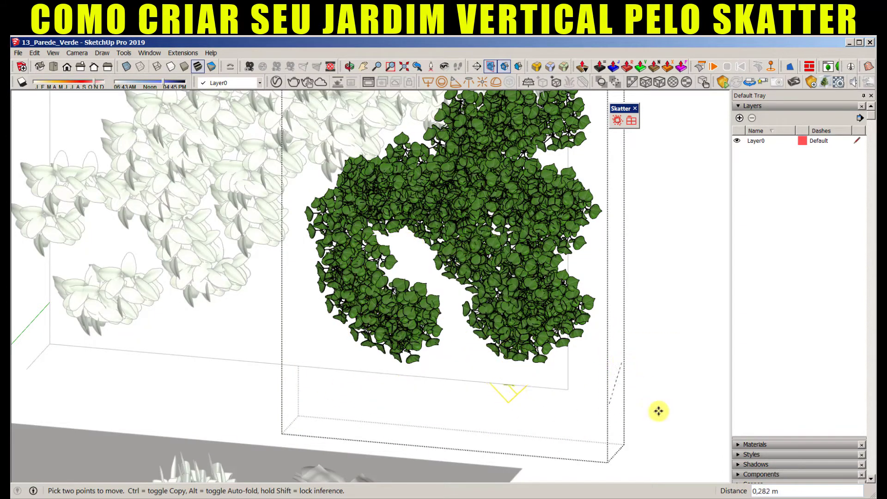
left_click(670, 356)
key("space")
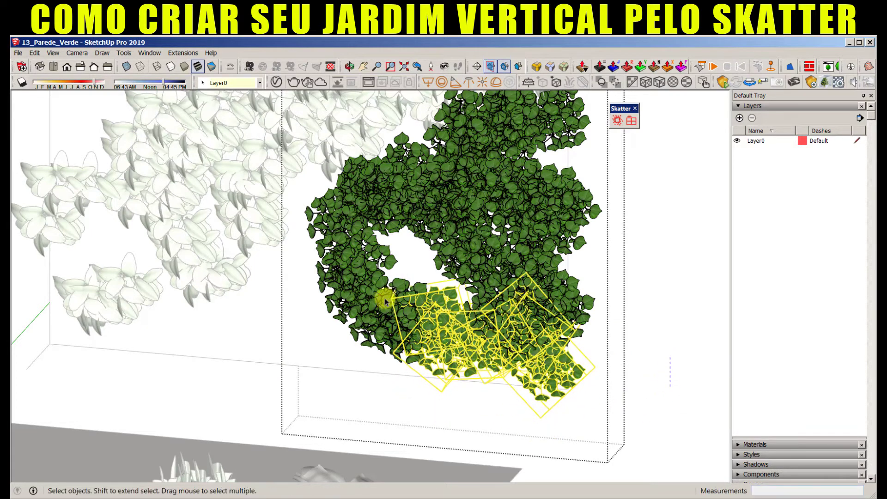
key("ctrl+z")
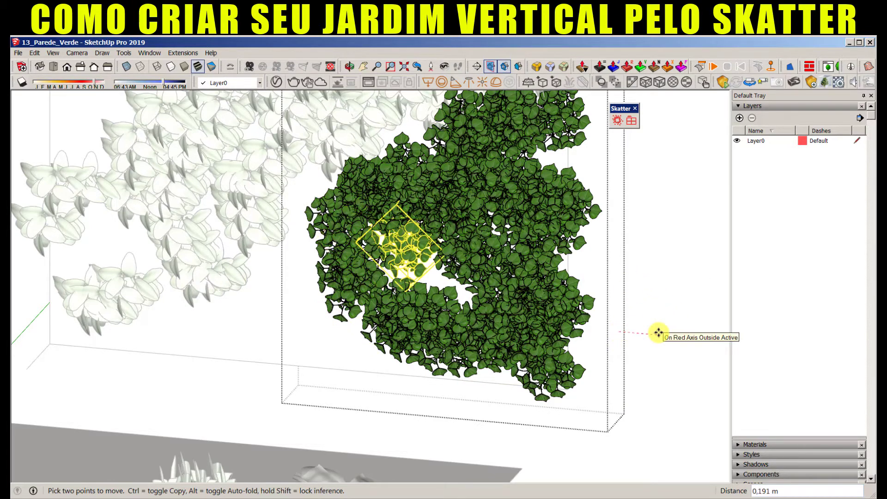
Step: Move a single leaf cluster into the foliage gap and orbit out to view the wall
key("m")
left_click(591, 298)
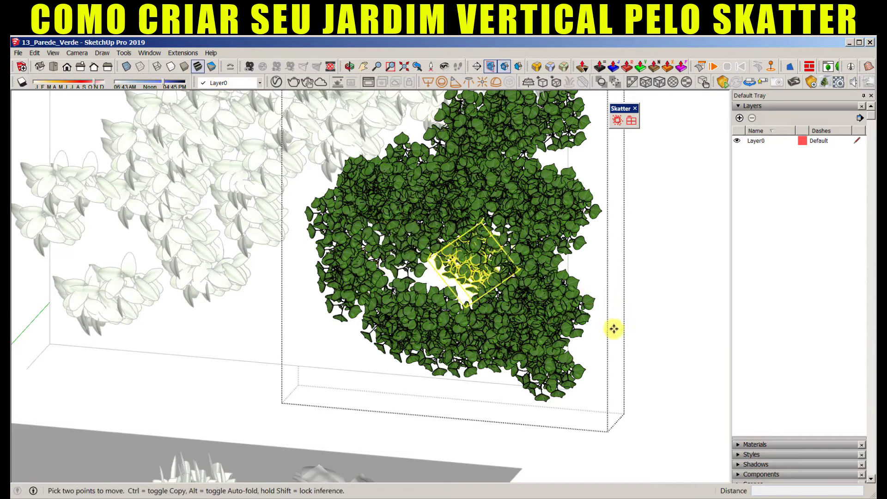
left_click(613, 328)
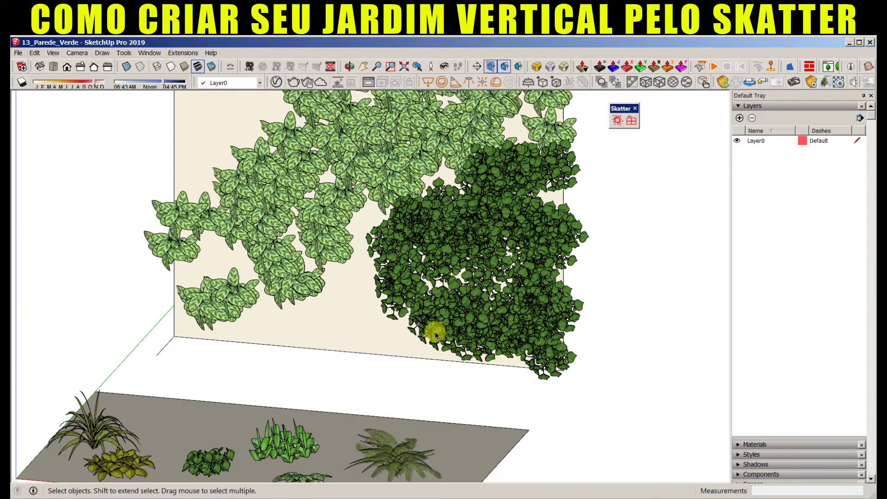
mouse_move(431, 333)
middle_mouse_down()
mouse_move(585, 419)
mouse_move(518, 321)
mouse_move(509, 356)
mouse_move(536, 353)
mouse_move(525, 346)
mouse_move(599, 318)
mouse_move(602, 300)
middle_mouse_up()
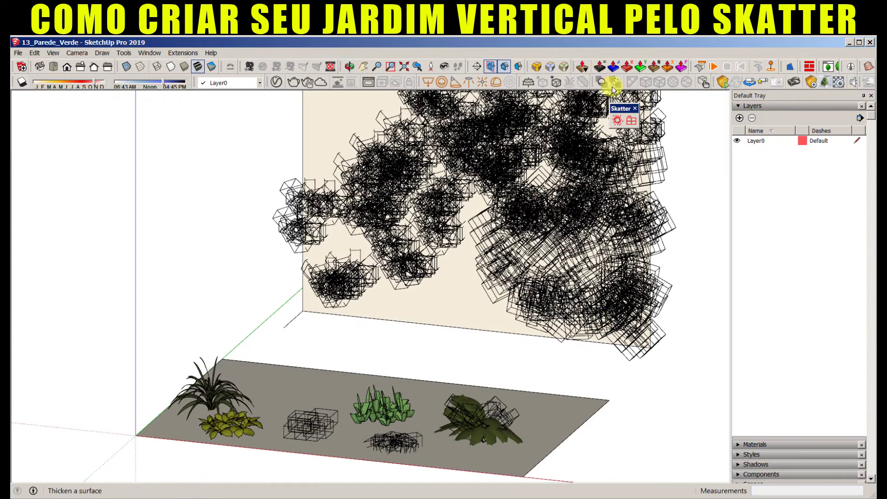
Step: Set up a new scatter hosted on the wall with a custom projection axis perpendicular to it
left_click(616, 121)
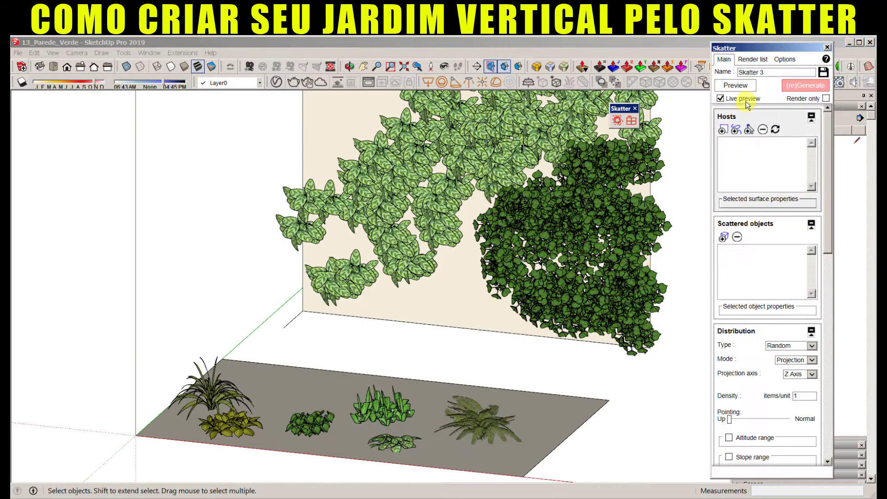
left_click(441, 299)
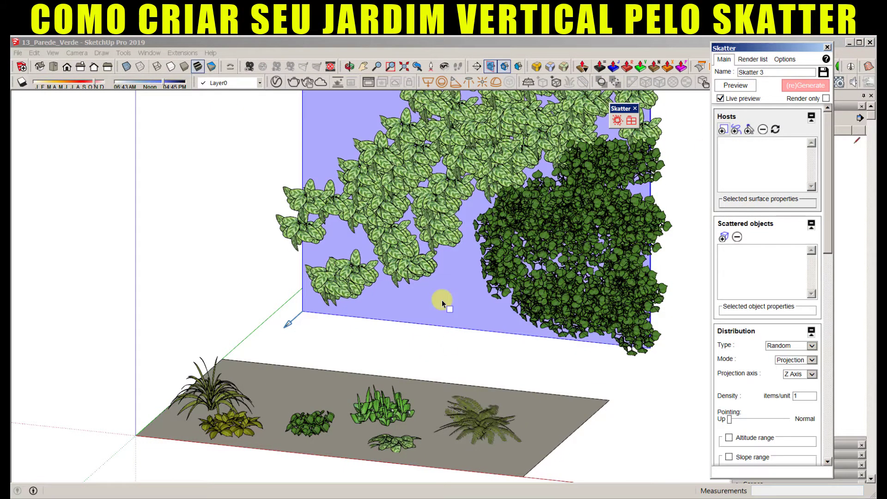
left_click(724, 131)
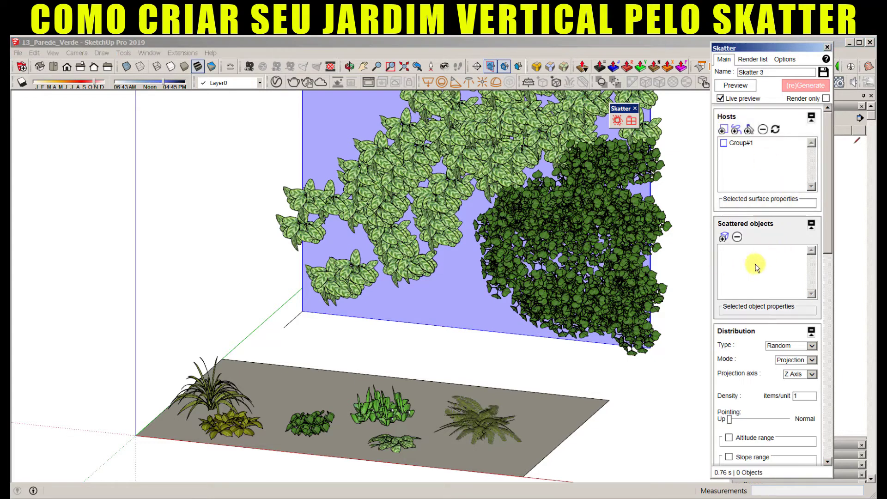
scroll(827, 238, "down", 2)
scroll(828, 256, "down", 2)
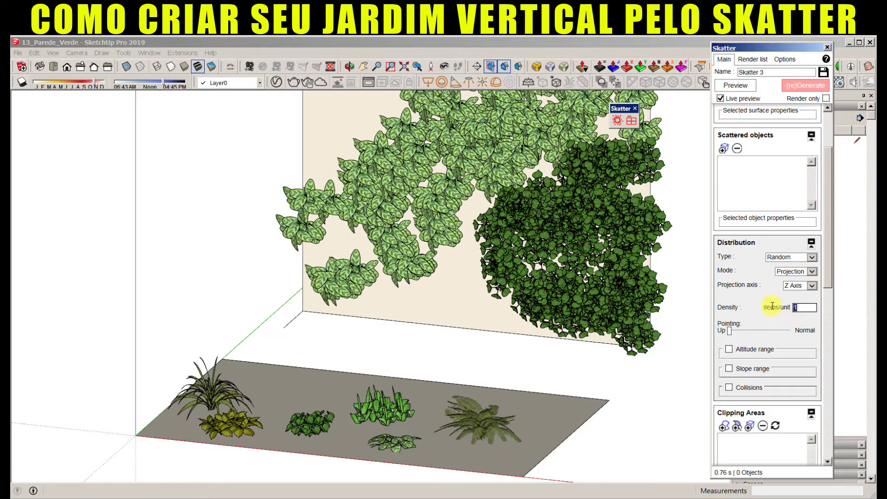
left_click(812, 286)
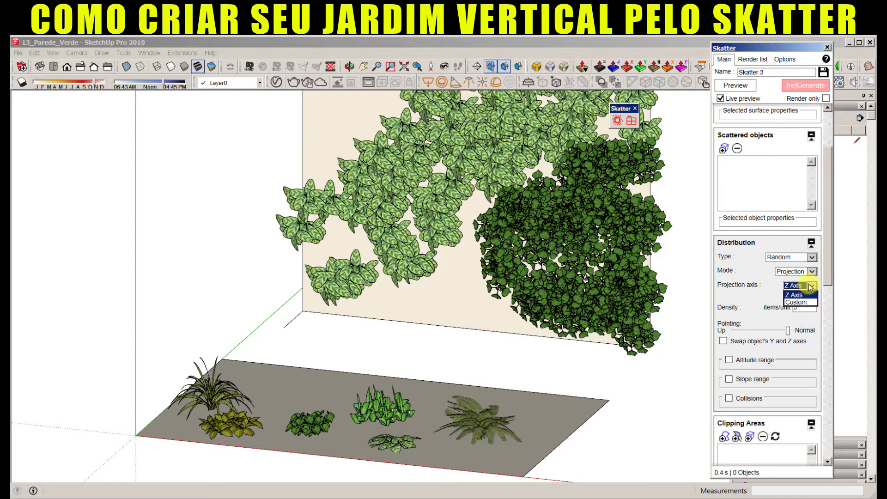
left_click(796, 303)
left_click(287, 326)
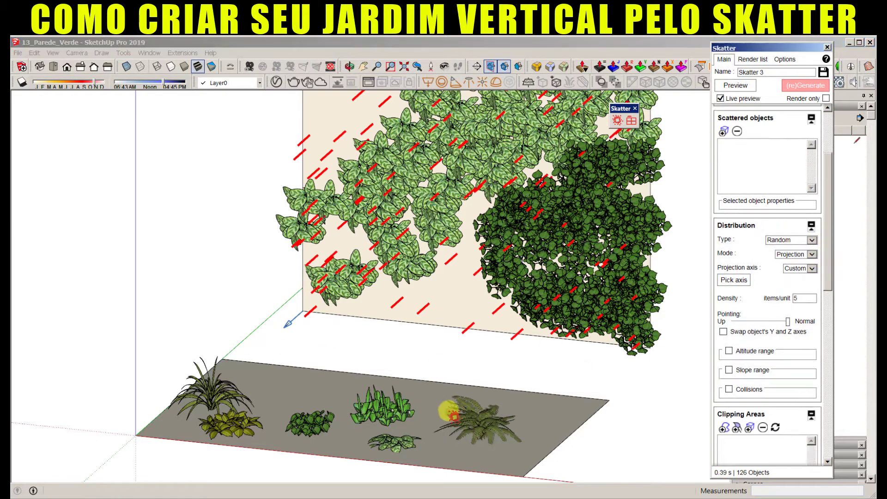
scroll(735, 259, "down", 2)
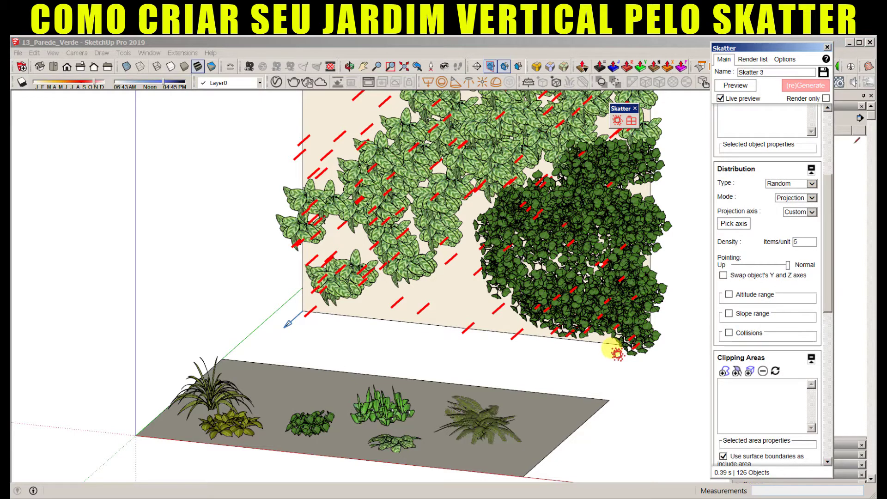
left_click_drag(828, 296, 829, 340)
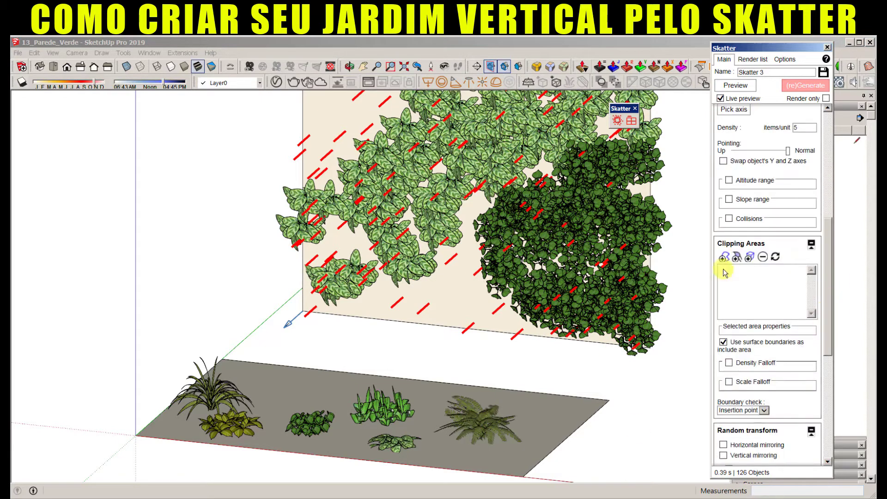
Step: Add a painted clipping area and the fern as scattered object, then preview
left_click(724, 257)
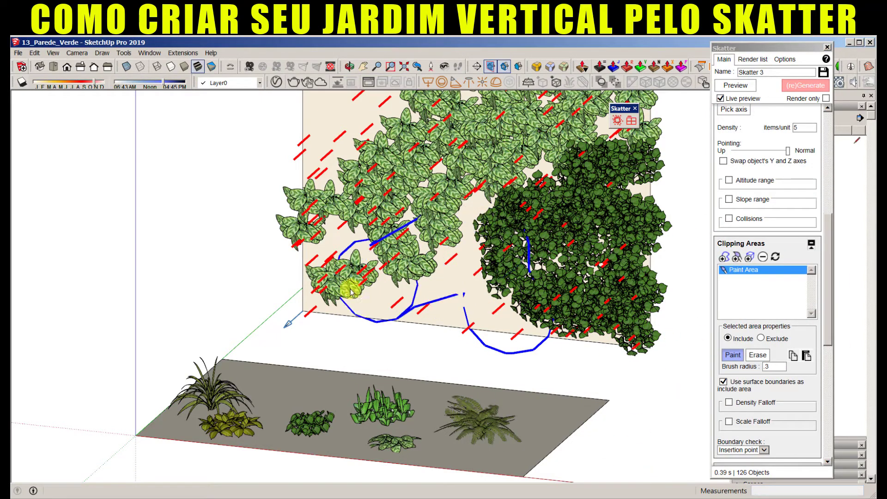
mouse_move(828, 277)
left_mouse_down()
mouse_move(828, 203)
mouse_move(832, 246)
left_mouse_up()
left_click(724, 157)
left_click(467, 418)
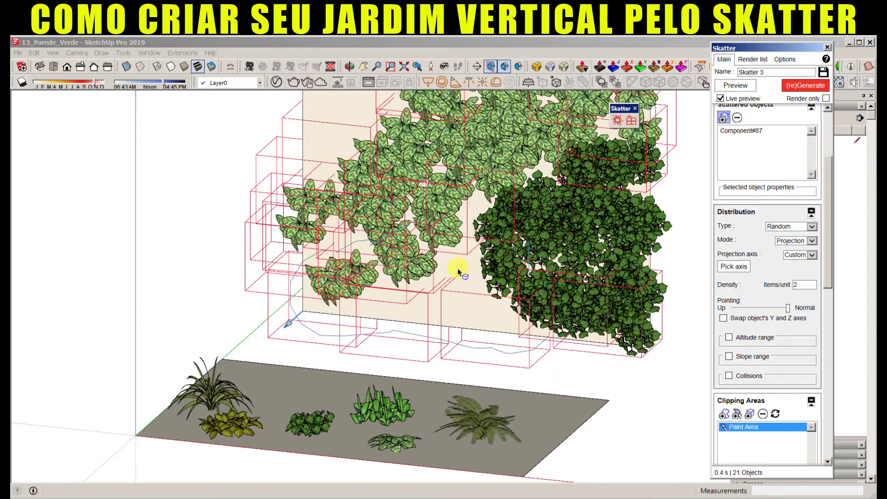
Step: Change the density to 1, then to 3 items per unit, and orbit to a frontal view
double_click(804, 284)
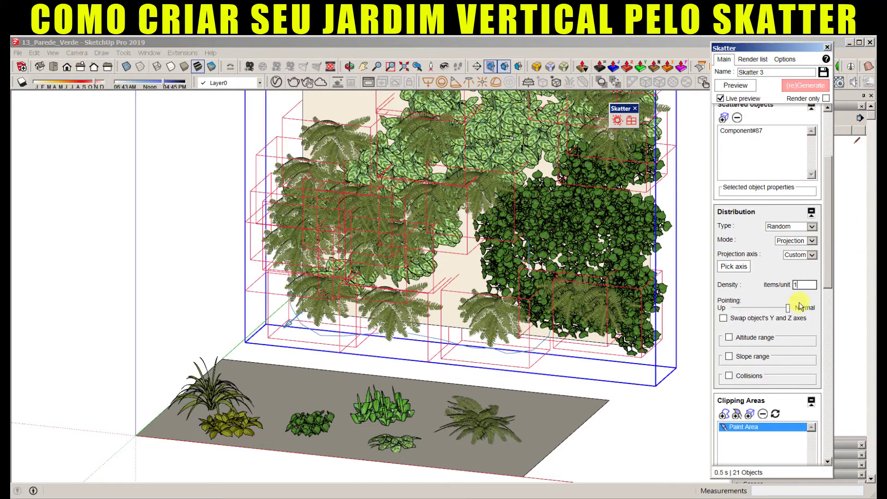
type("1")
scroll(821, 103, "up", 3)
double_click(804, 403)
type("4")
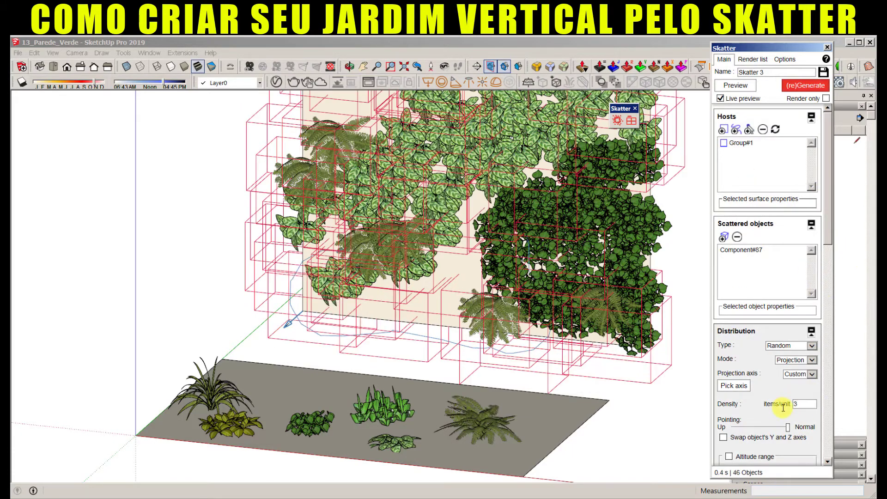
scroll(785, 393, "down", 10)
mouse_move(629, 277)
middle_mouse_down()
mouse_move(495, 241)
mouse_move(511, 310)
mouse_move(447, 353)
middle_mouse_up()
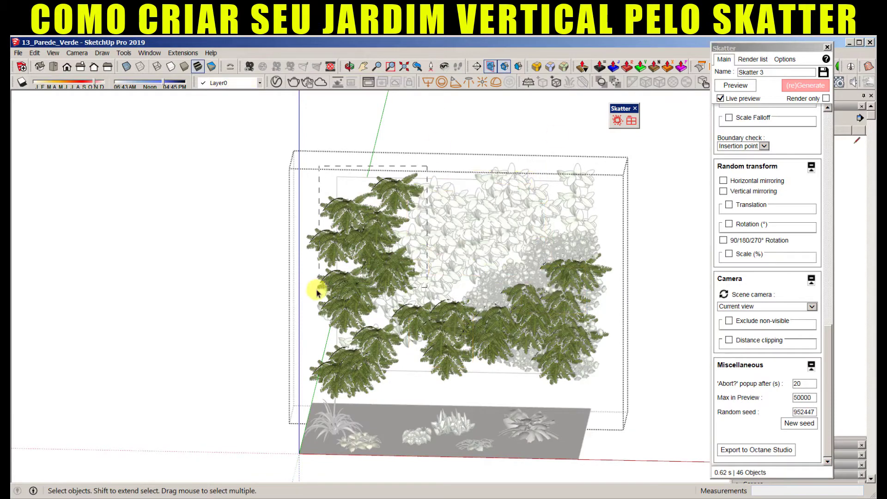
Step: Reopen the wall's fern Skatter group for editing and confirm the pending-changes prompt
right_click(555, 331)
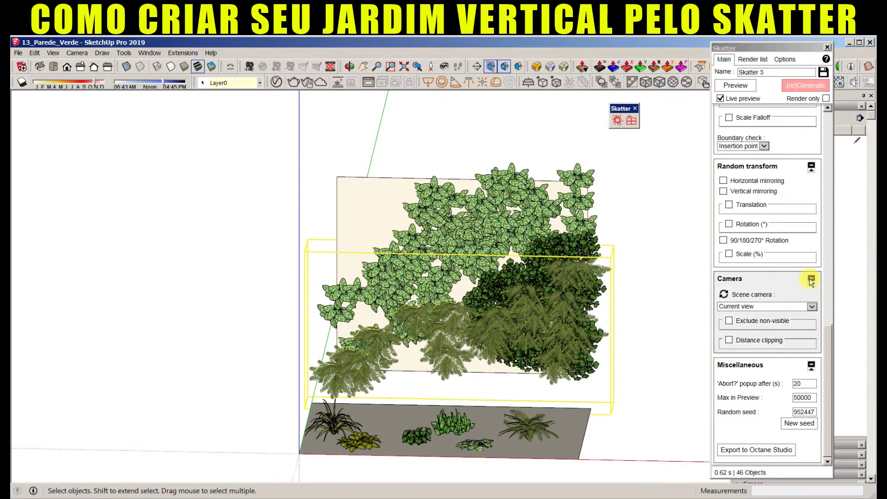
left_click(579, 257)
left_click(851, 290)
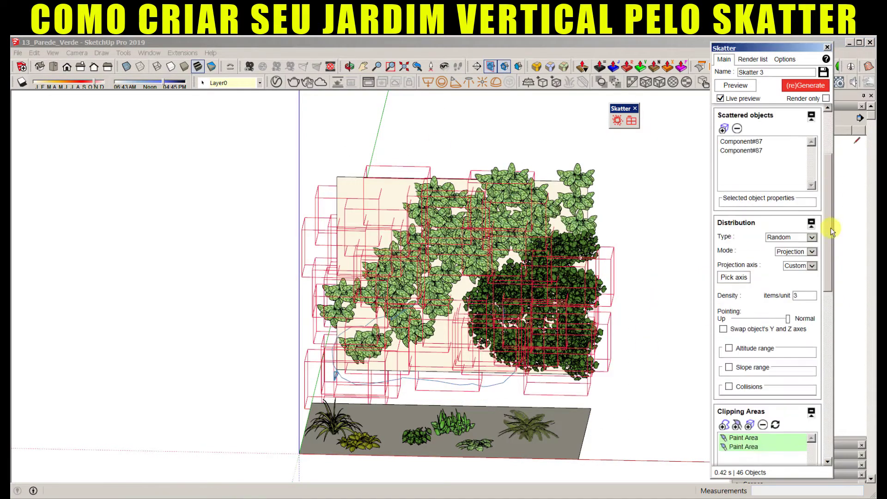
scroll(831, 228, "down", 5)
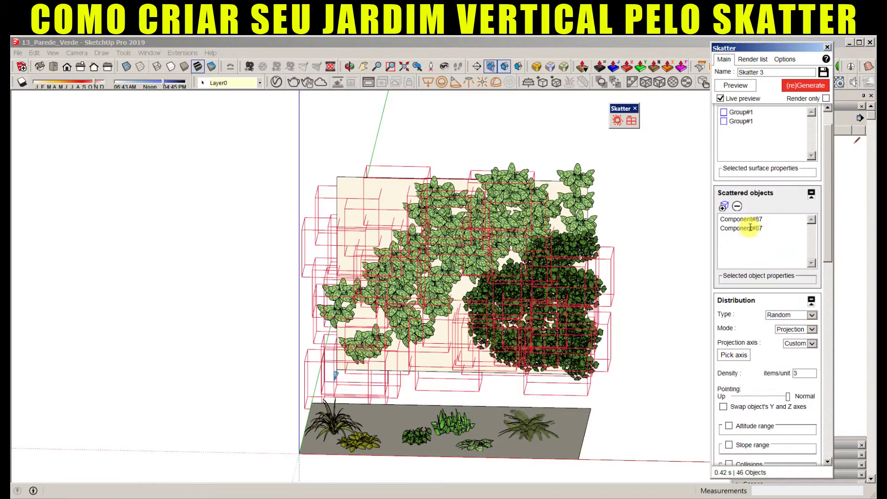
scroll(827, 257, "down", 5)
Step: Paint a clipping area over the lower-left wall and remove the fern from scattered objects
left_click(723, 259)
left_click_drag(473, 354, 464, 292)
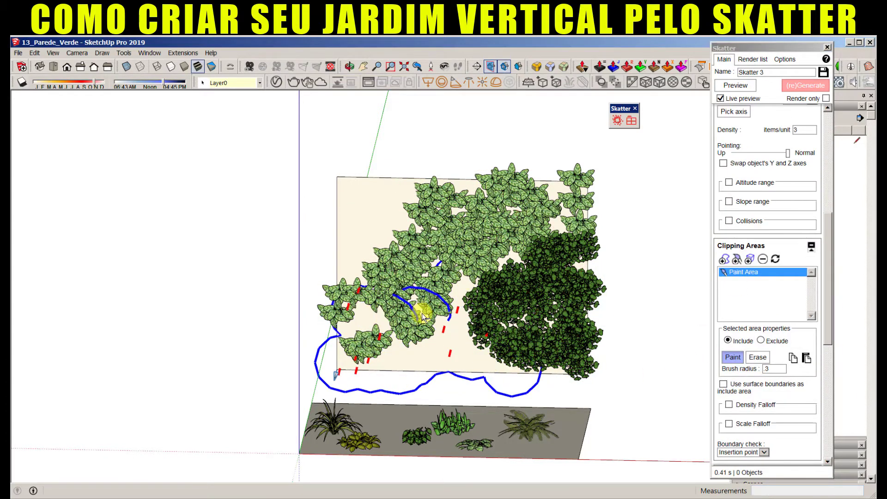
left_click(733, 357)
scroll(822, 300, "up", 5)
scroll(785, 268, "up", 2)
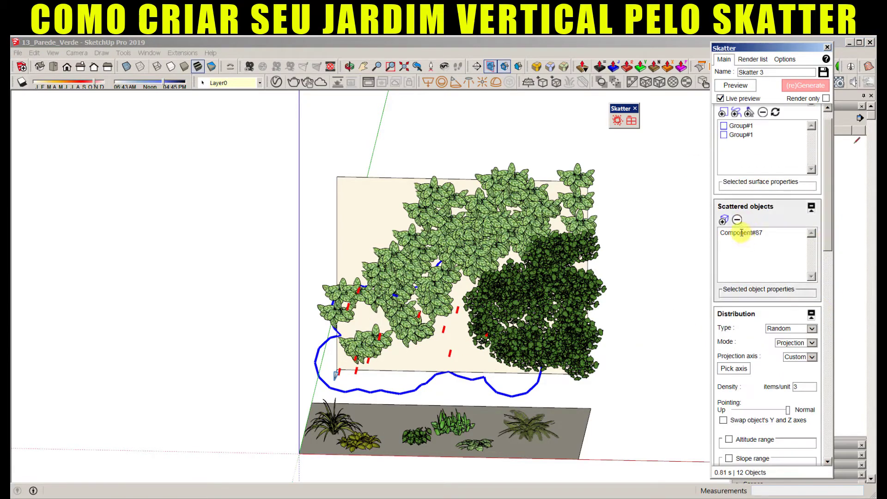
left_click(530, 422)
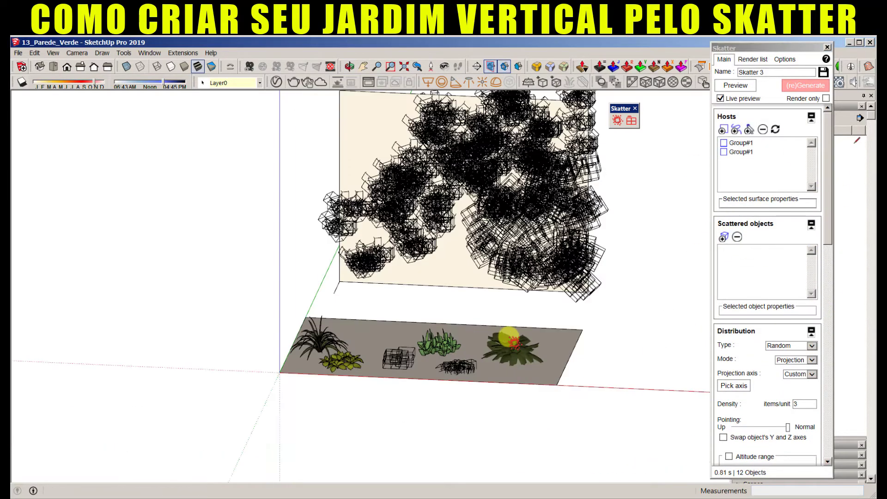
Step: Pick the floor fern as Skatter 4's scattered object and zoom in on the wall
left_click(508, 336)
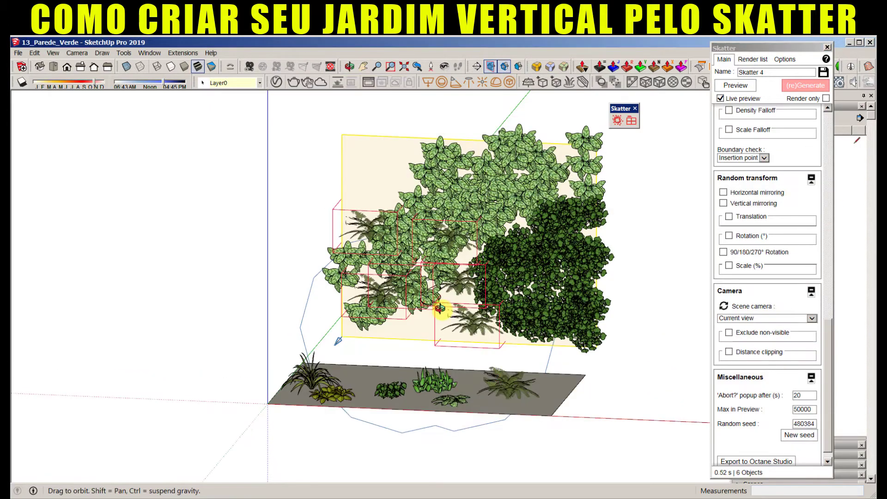
middle_click_drag(439, 310, 454, 319)
scroll(454, 318, "up", 2)
scroll(458, 314, "up", 2)
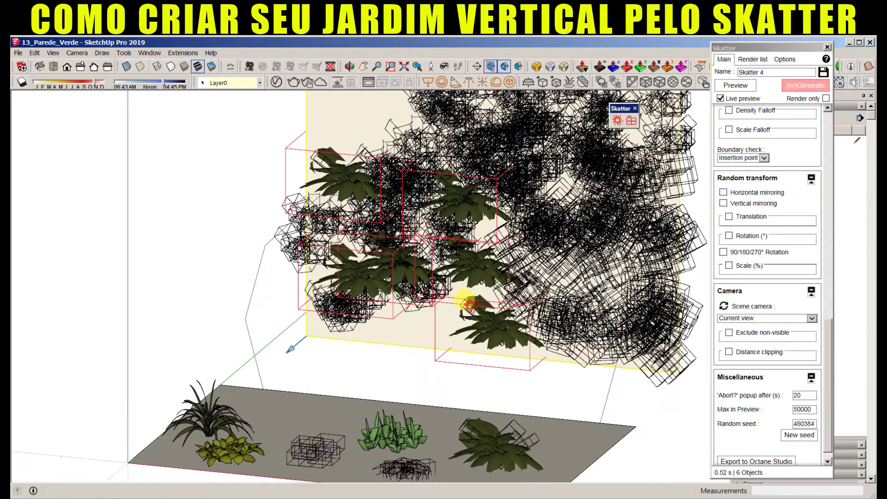
scroll(461, 307, "up", 2)
scroll(466, 305, "up", 1)
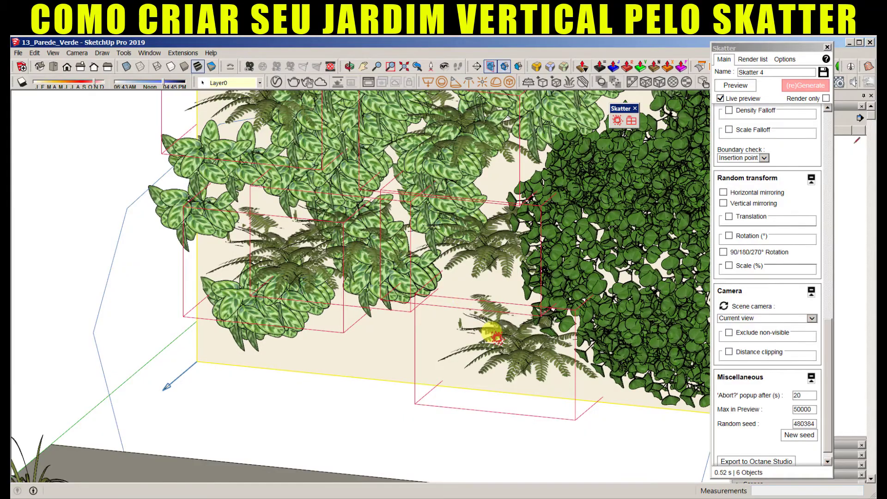
Step: Orbit around the wall to inspect the six ferns, then frame the floor fern
mouse_move(567, 400)
middle_mouse_down()
mouse_move(564, 373)
mouse_move(439, 303)
mouse_move(473, 363)
middle_mouse_up()
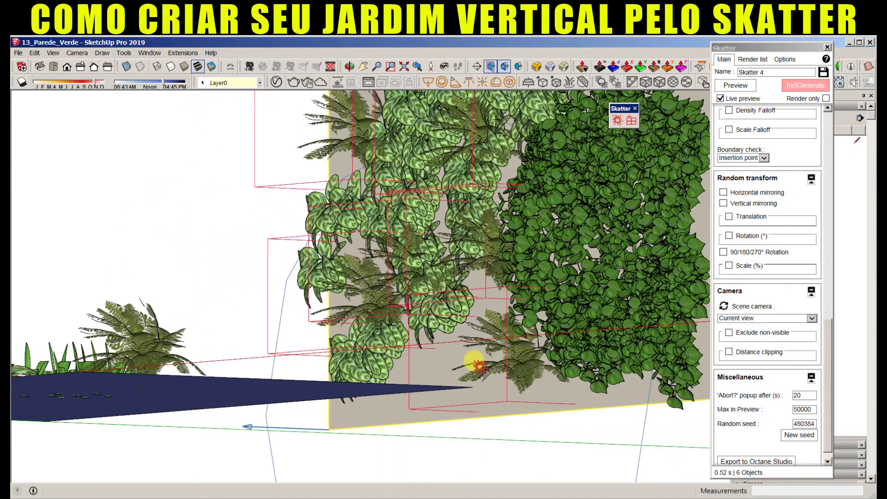
mouse_move(384, 329)
middle_mouse_down()
mouse_move(455, 360)
mouse_move(389, 381)
middle_mouse_up()
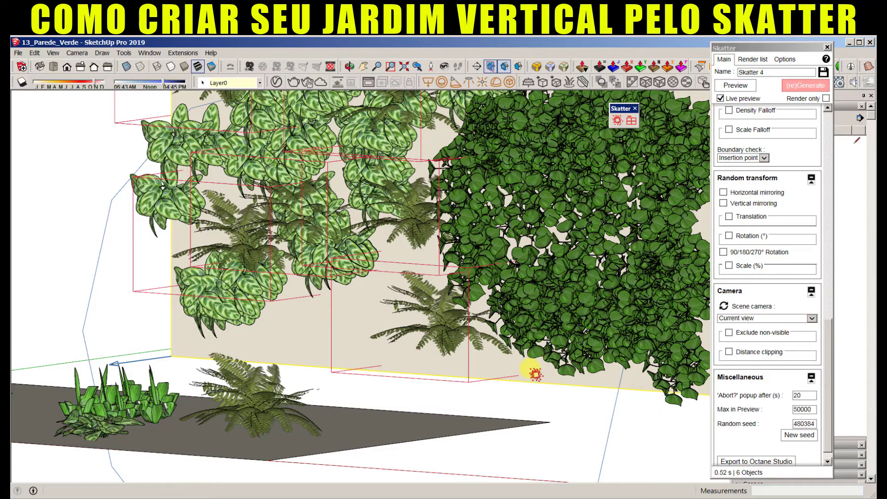
mouse_move(534, 373)
middle_mouse_down()
mouse_move(481, 396)
mouse_move(376, 392)
middle_mouse_up()
scroll(376, 392, "up", 2)
mouse_move(432, 368)
middle_mouse_down()
mouse_move(464, 370)
mouse_move(387, 370)
mouse_move(469, 457)
mouse_move(427, 398)
middle_mouse_up()
right_click(415, 420)
Step: Redefine the floor fern's axes with the origin at its base and new red and green directions
left_click(439, 433)
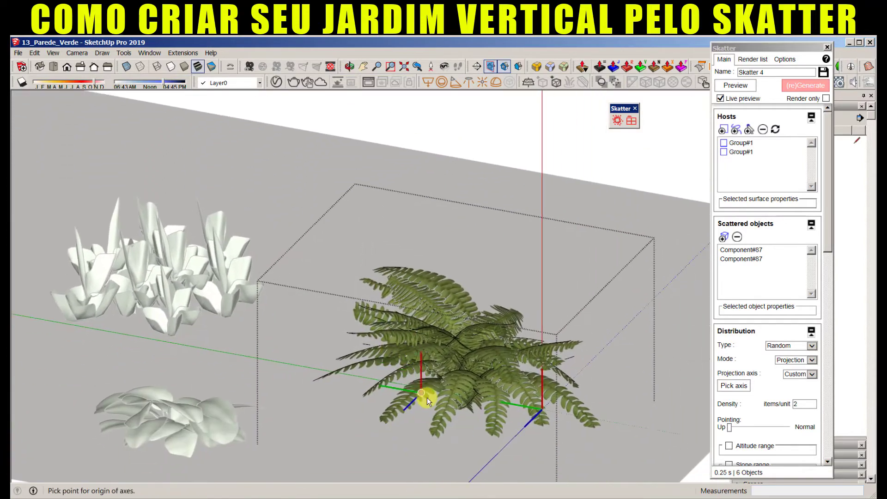
scroll(427, 397, "up", 3)
left_click(425, 400)
scroll(429, 382, "down", 3)
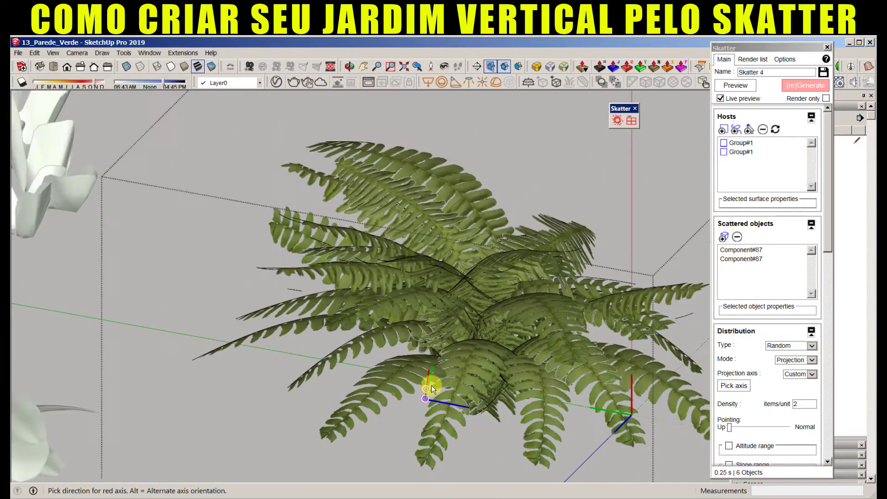
scroll(470, 353, "down", 3)
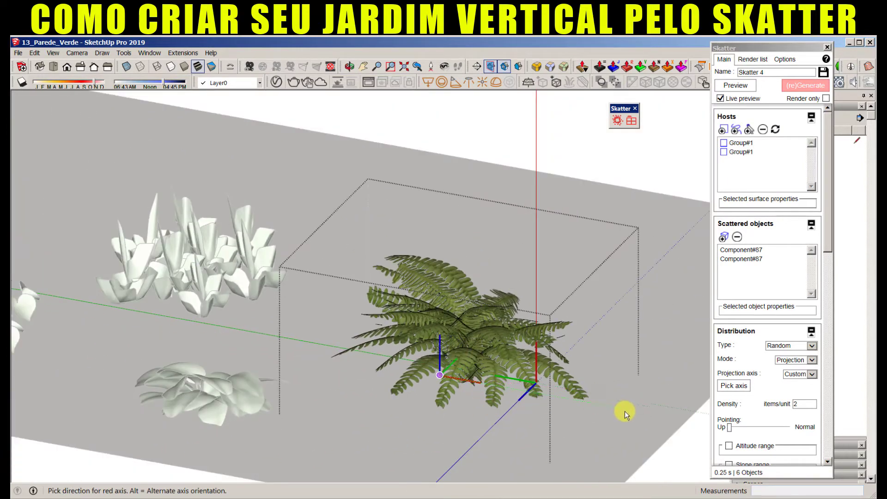
scroll(624, 411, "down", 1)
scroll(619, 403, "down", 3)
scroll(621, 407, "down", 2)
scroll(623, 404, "up", 2)
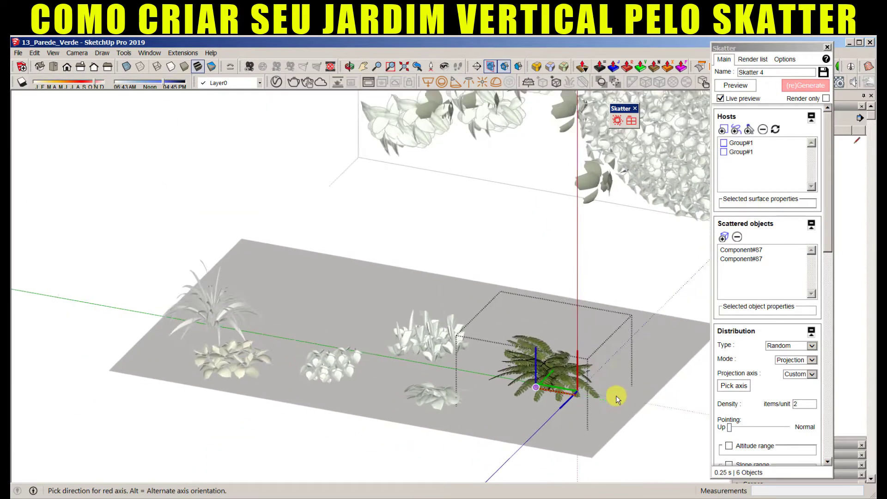
scroll(629, 415, "up", 2)
left_click(628, 408)
middle_click_drag(592, 323, 530, 380)
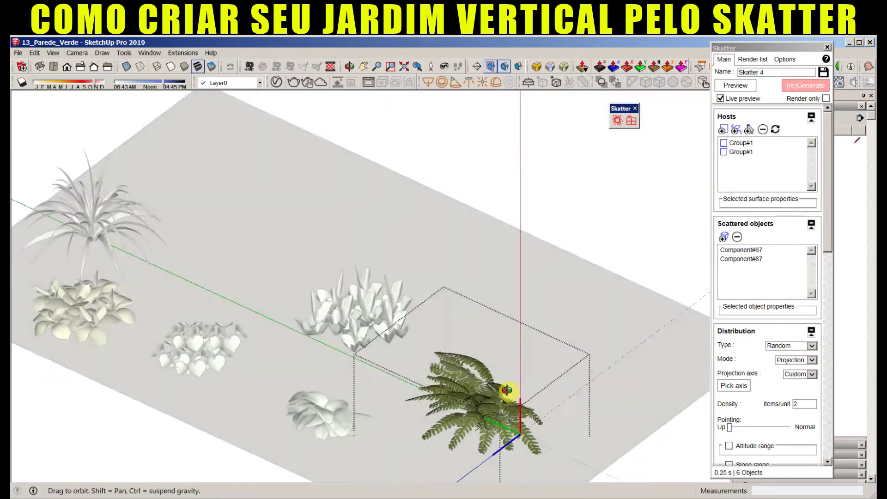
left_click(527, 378)
scroll(467, 416, "up", 1)
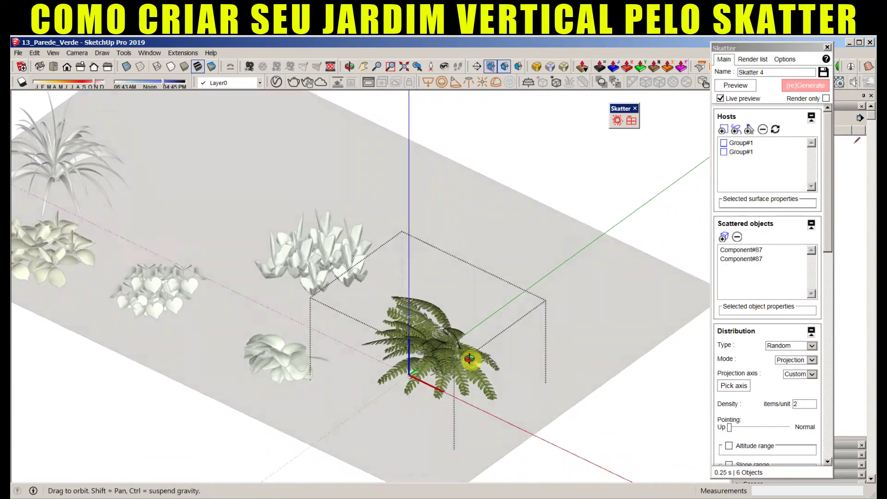
scroll(460, 342, "up", 2)
Step: Rotate the fern's inner geometry 90° with the Rotate tool
left_click(465, 367)
middle_click_drag(465, 367, 441, 345)
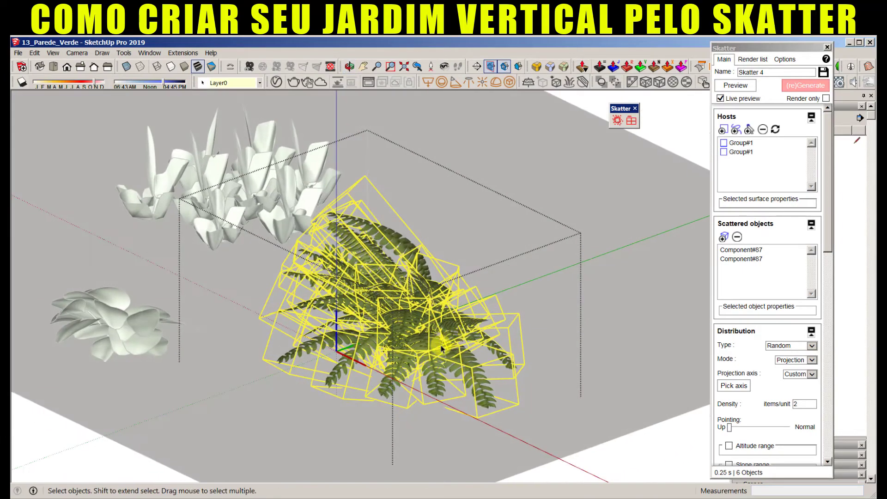
key("q")
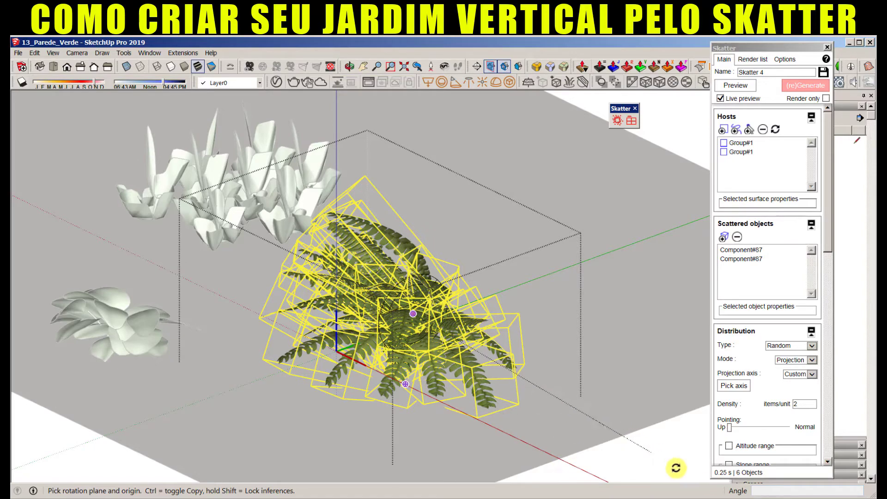
scroll(662, 430, "down", 2)
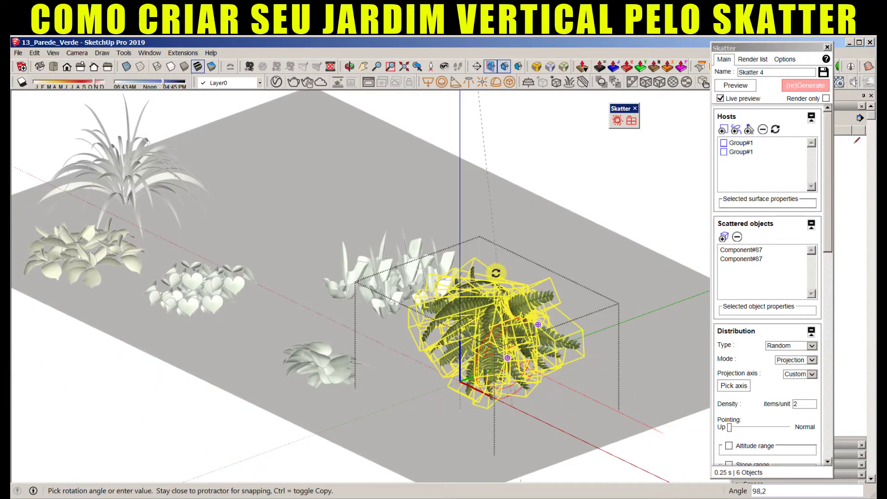
left_click(549, 342)
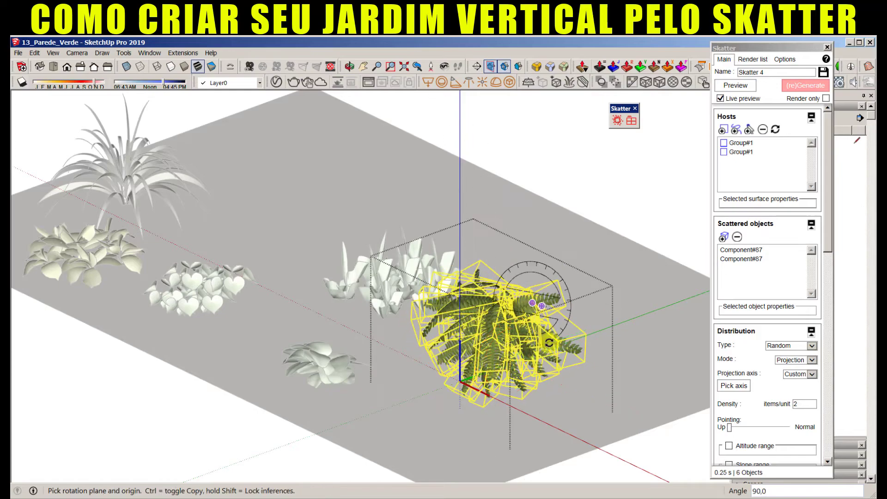
mouse_move(549, 343)
middle_mouse_down()
mouse_move(651, 313)
mouse_move(554, 362)
mouse_move(643, 416)
mouse_move(282, 431)
mouse_move(396, 366)
middle_mouse_up()
scroll(380, 370, "down", 2)
scroll(473, 401, "down", 1)
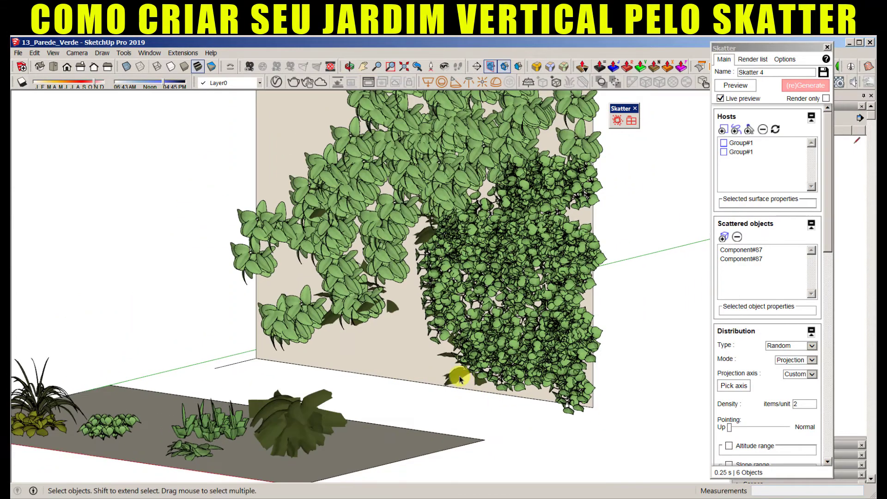
right_click(460, 379)
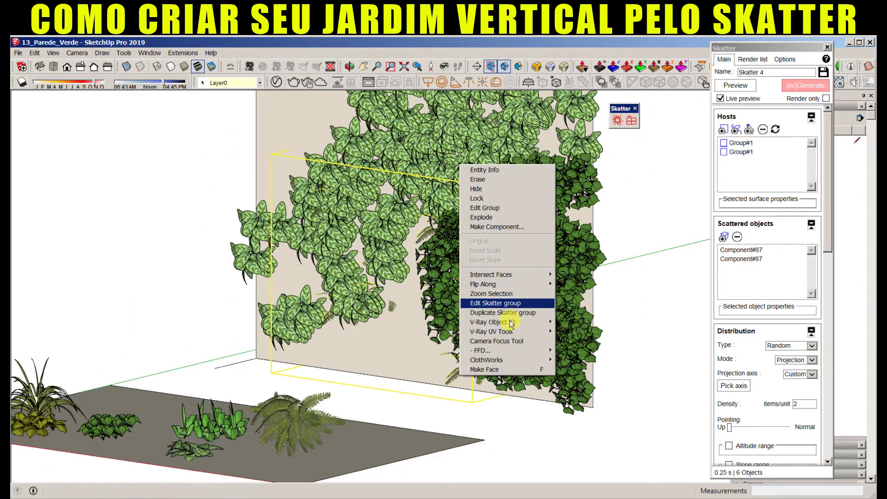
left_click(502, 302)
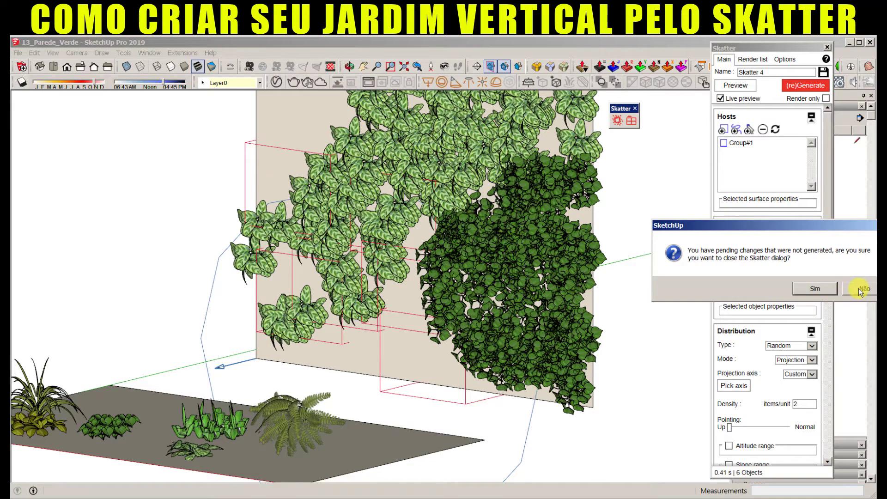
left_click(852, 289)
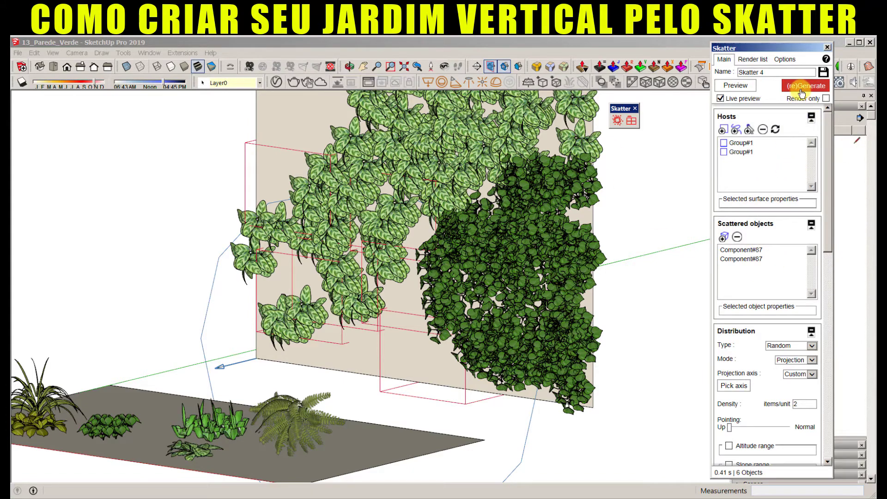
mouse_move(431, 348)
middle_mouse_down()
mouse_move(405, 359)
mouse_move(474, 398)
middle_mouse_up()
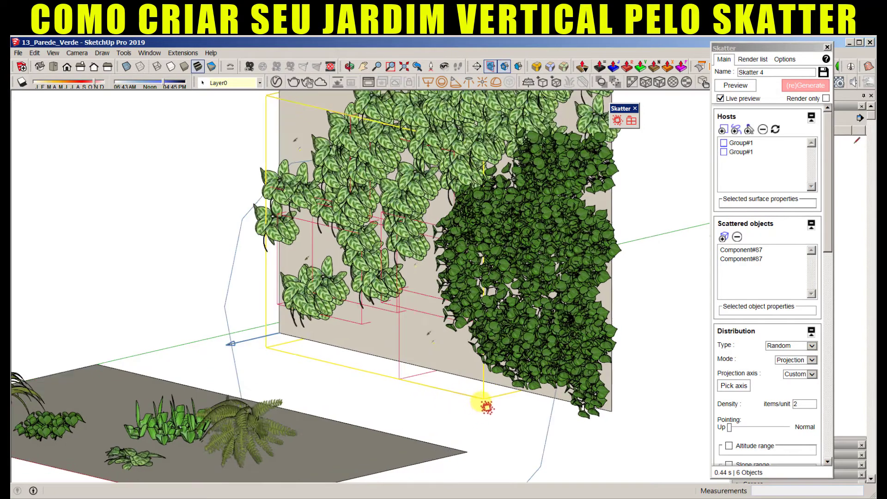
left_click(475, 398)
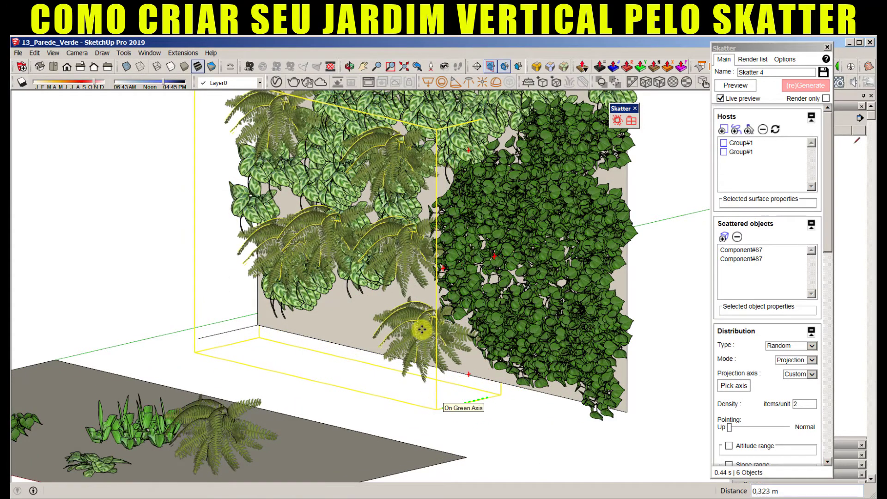
scroll(422, 319, "up", 2)
scroll(434, 300, "up", 3)
mouse_move(447, 291)
middle_mouse_down()
mouse_move(313, 368)
mouse_move(337, 283)
mouse_move(386, 352)
mouse_move(366, 293)
mouse_move(397, 388)
mouse_move(325, 360)
mouse_move(337, 362)
mouse_move(485, 257)
mouse_move(520, 249)
mouse_move(610, 326)
mouse_move(627, 323)
mouse_move(313, 307)
mouse_move(332, 262)
mouse_move(564, 342)
mouse_move(406, 214)
mouse_move(629, 378)
mouse_move(543, 314)
mouse_move(561, 334)
middle_mouse_up()
key("m")
key("space")
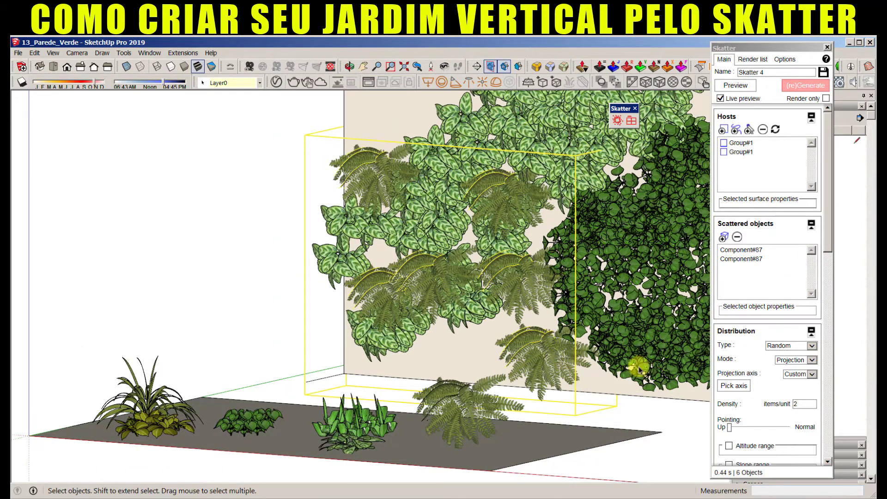
Step: Set the fern scatter density to 3 and regenerate it
left_click(827, 231)
left_click_drag(828, 221, 828, 240)
type("3")
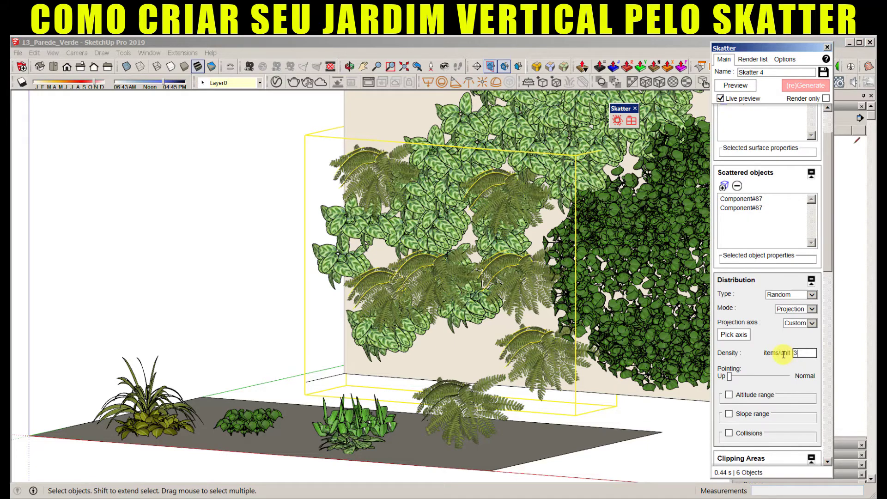
key("Return")
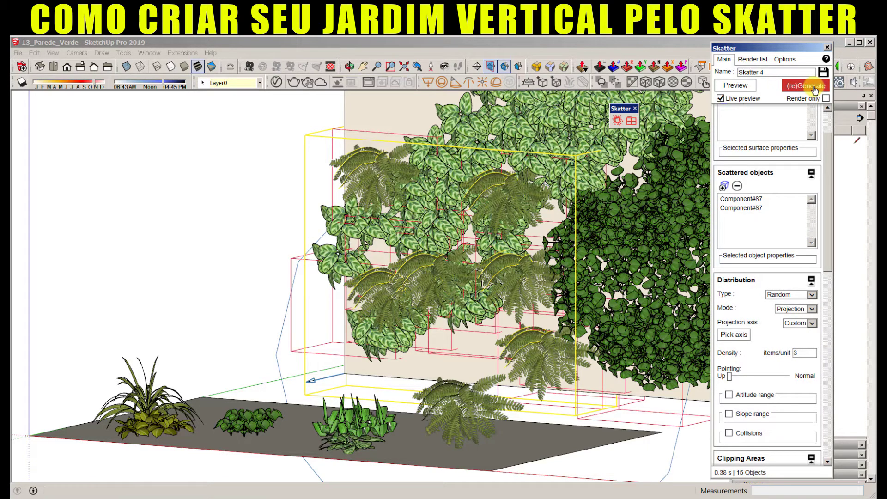
left_click(814, 87)
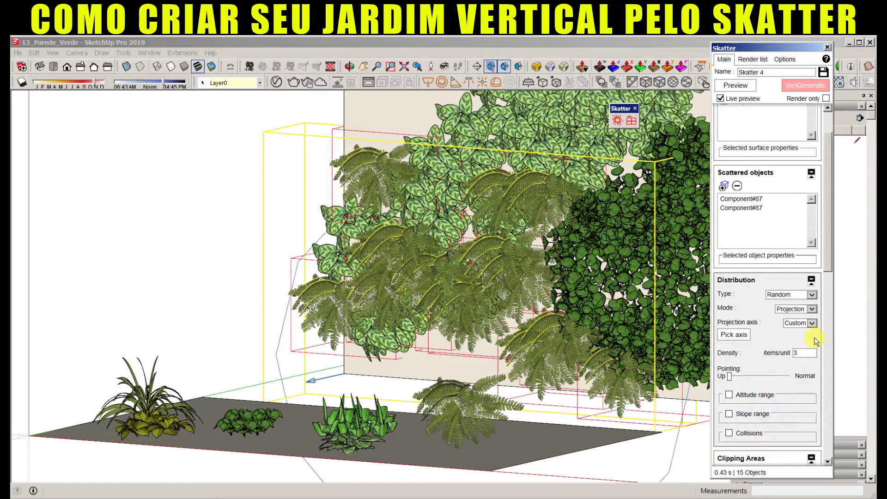
Step: Reshuffle the fern layout with several new random seeds
left_click_drag(827, 259, 823, 462)
scroll(822, 463, "down", 2)
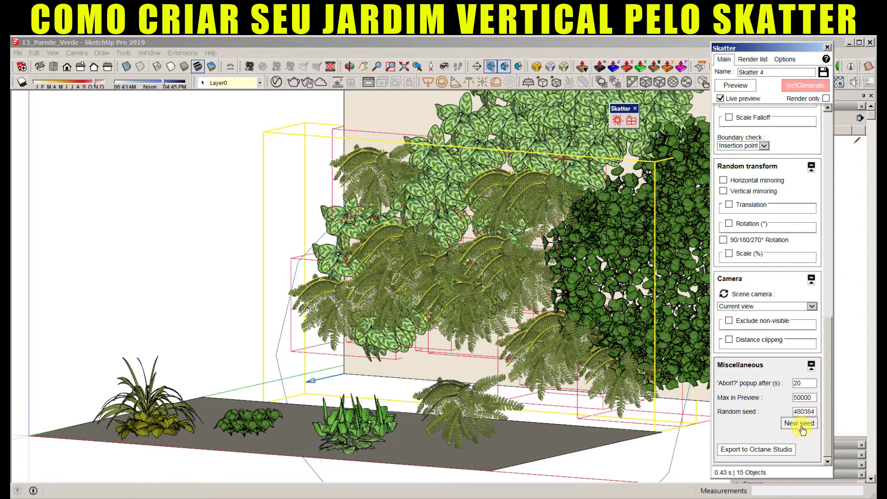
left_click(800, 429)
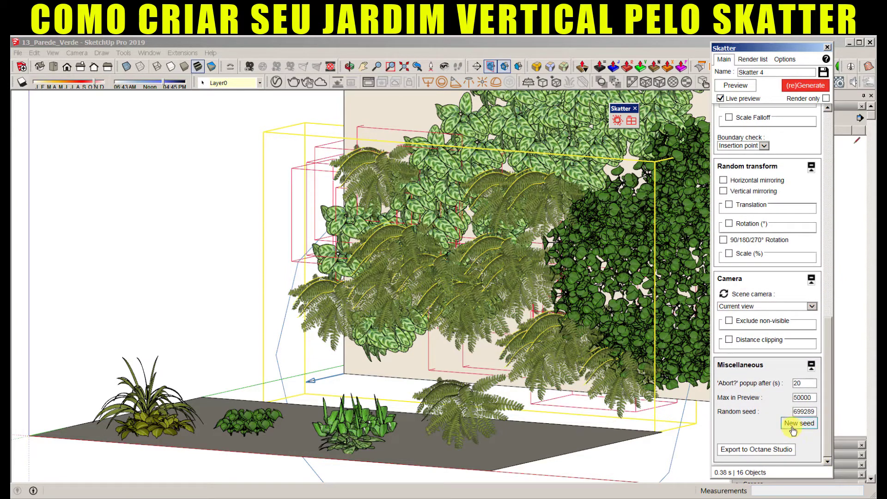
left_click(792, 427)
left_click(796, 427)
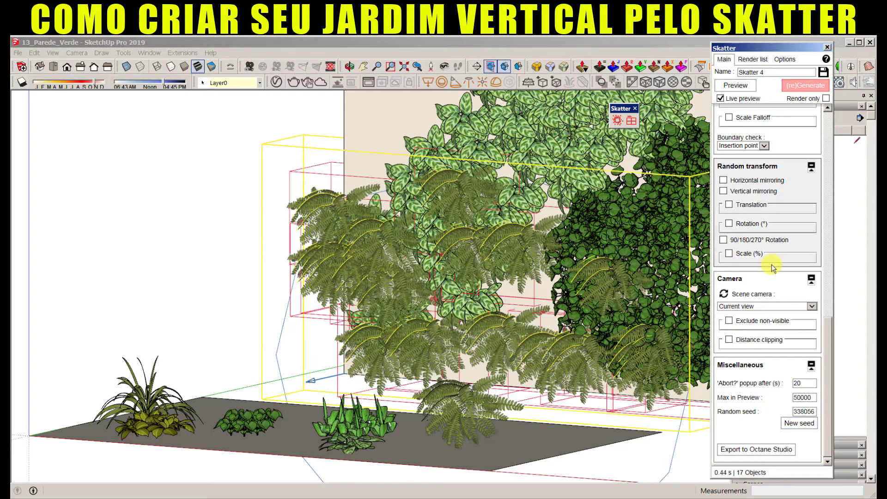
Step: Orbit to face the wall head-on and close the fern scatter settings
middle_click_drag(491, 264, 395, 245)
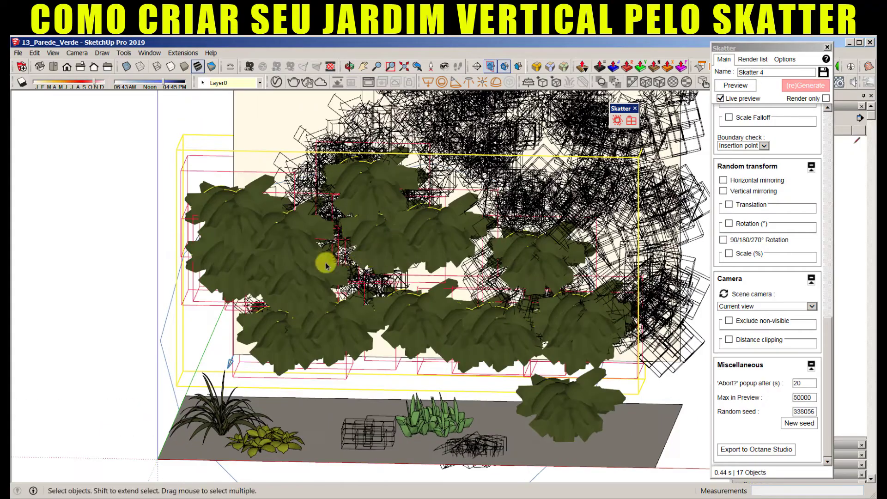
right_click(326, 266)
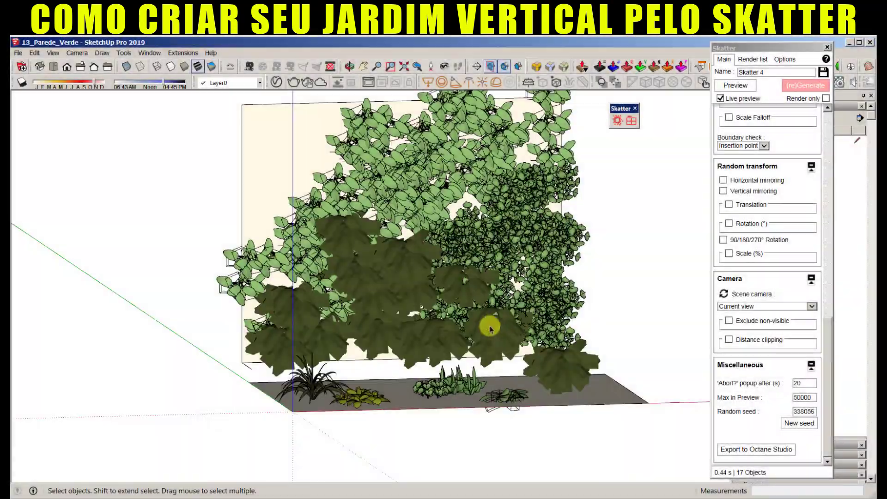
mouse_move(490, 328)
middle_mouse_down()
mouse_move(415, 347)
mouse_move(456, 353)
mouse_move(538, 263)
mouse_move(461, 342)
mouse_move(568, 254)
mouse_move(600, 208)
middle_mouse_up()
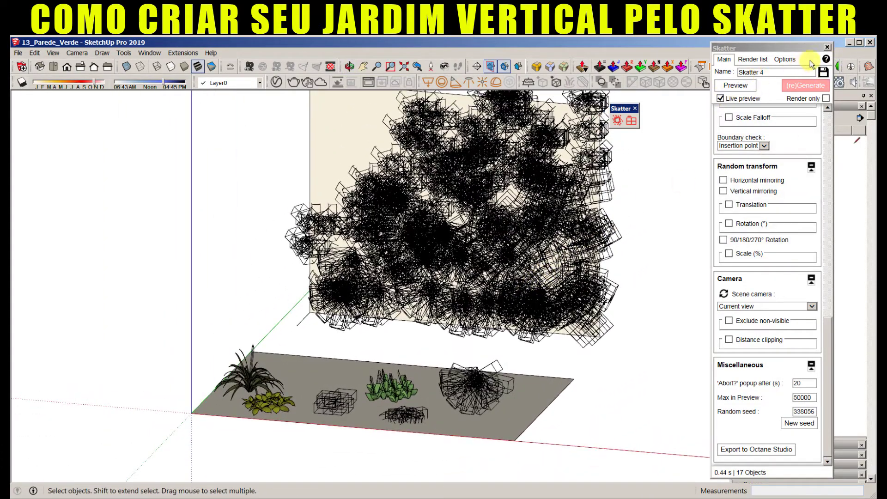
left_click(826, 47)
Step: Start a new scatter with the wall as its host
left_click(617, 120)
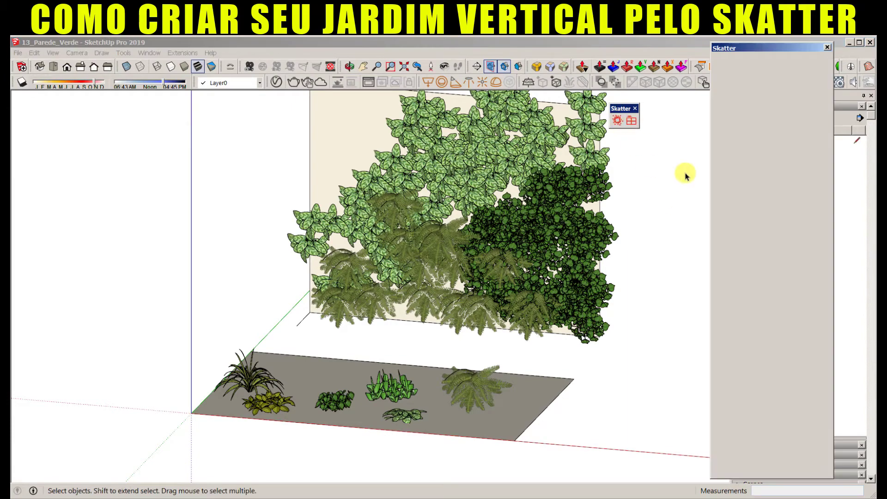
left_click(724, 121)
left_click(327, 128)
scroll(762, 277, "down", 3)
Step: Paint an include area at the wall's upper left and scatter the yellow FORRACAO plant there
left_click(733, 312)
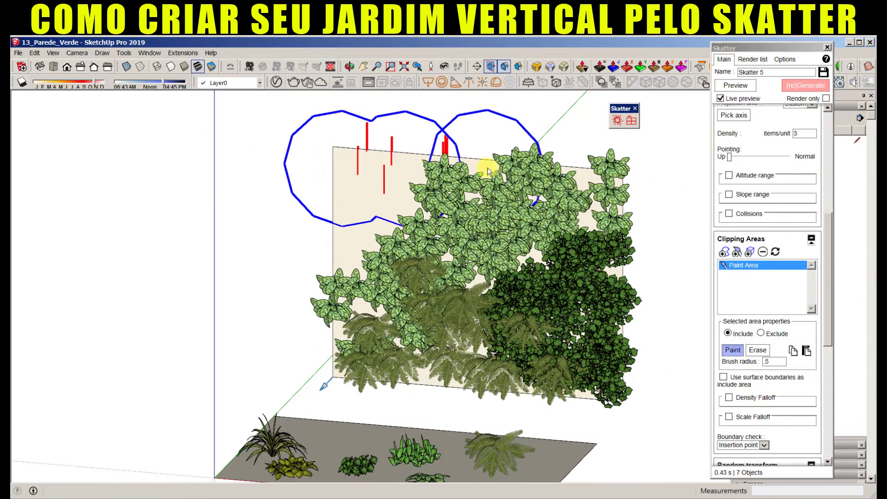
left_click(811, 239)
scroll(787, 231, "up", 5)
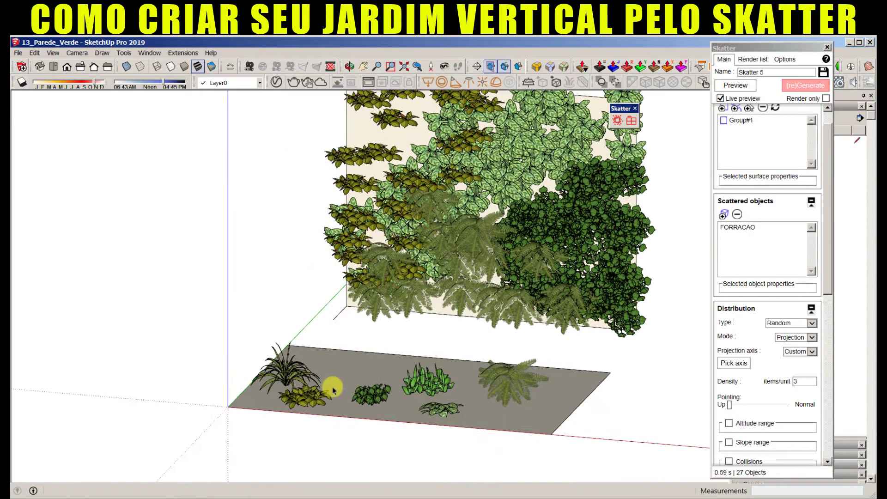
scroll(332, 390, "up", 5)
left_click(287, 386)
key("q")
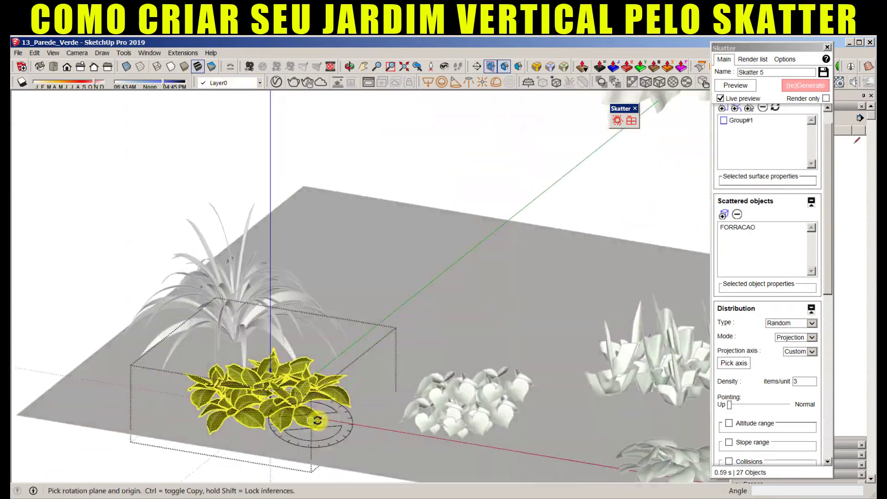
left_click(326, 383)
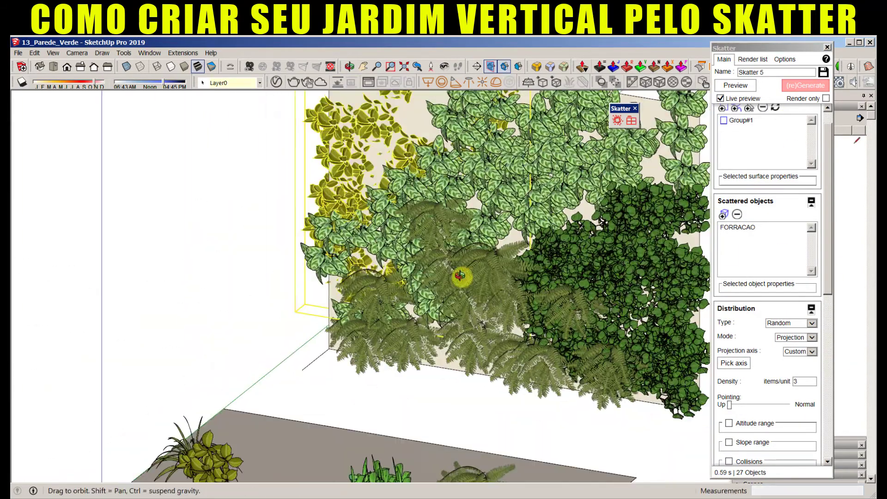
Step: Move one FORRACAO plant to a new spot on the wall and orbit to face it
key("m")
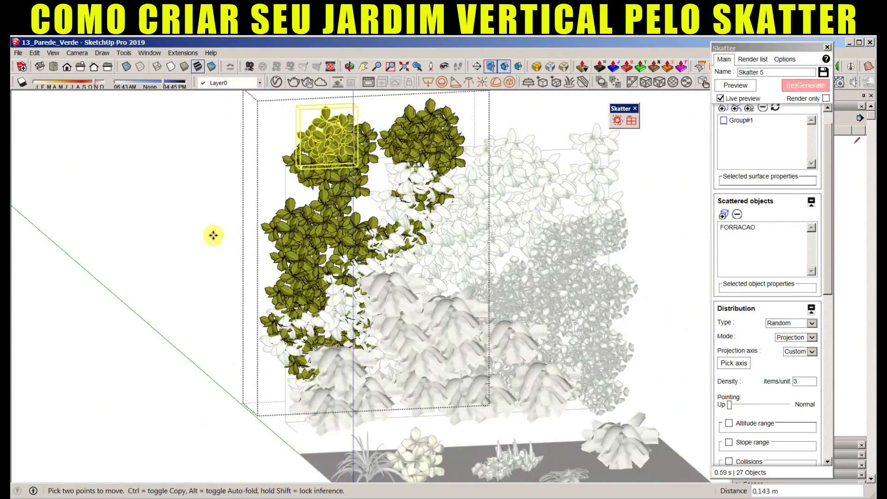
left_click(212, 234)
left_click(277, 197)
key("space")
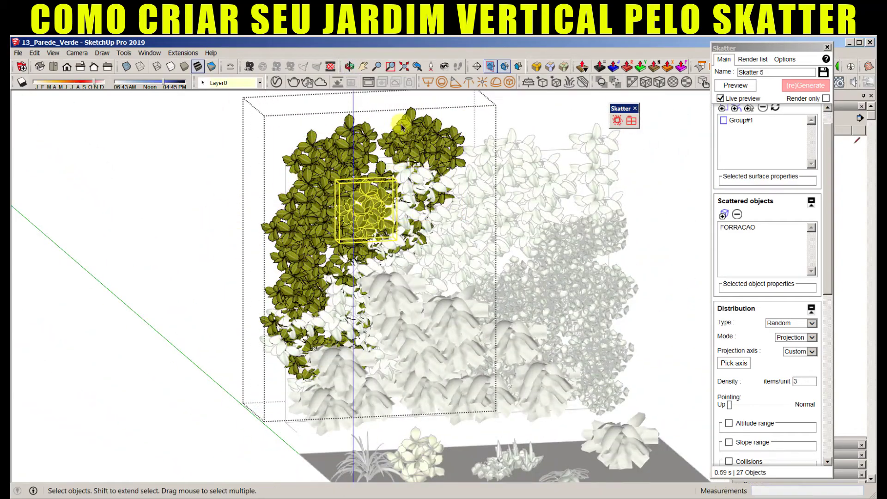
scroll(323, 162, "up", 3)
key("m")
key("space")
scroll(361, 335, "down", 5)
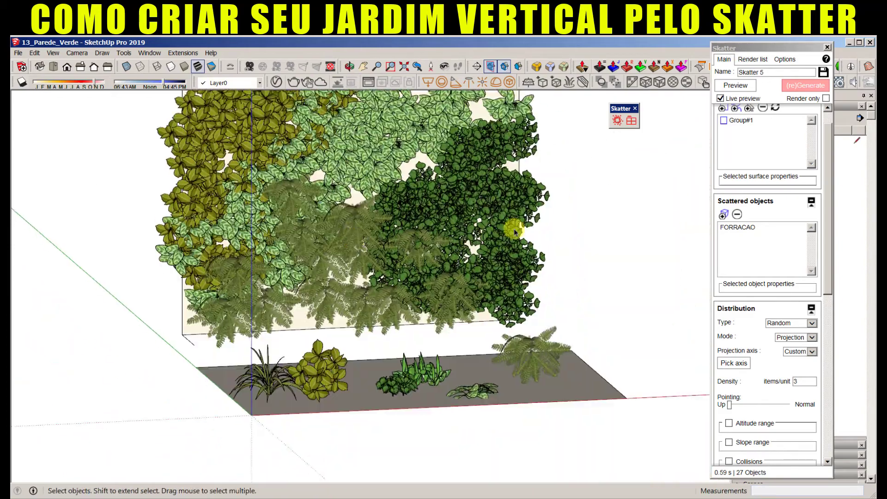
middle_click_drag(361, 334, 504, 134)
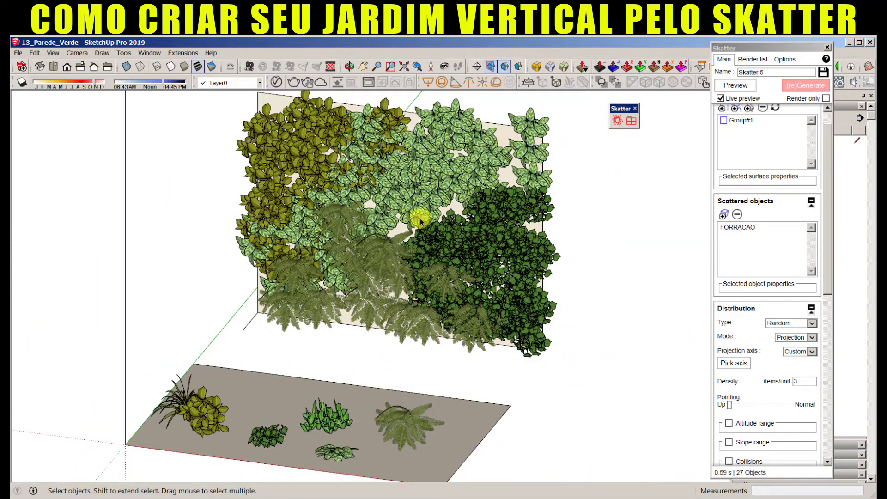
left_click(729, 167)
Step: Scatter Spider Plant#1 over the wall at density 2, pointing along the wall normal
left_click(723, 236)
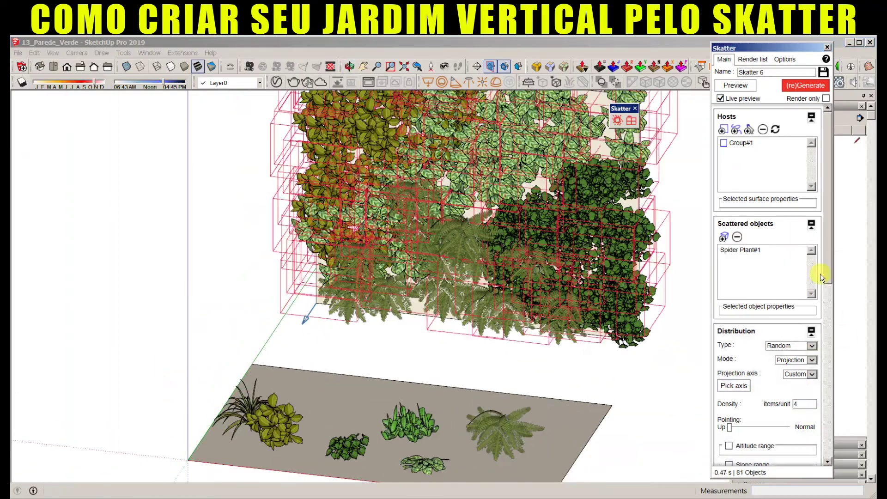
left_click_drag(829, 288, 793, 429)
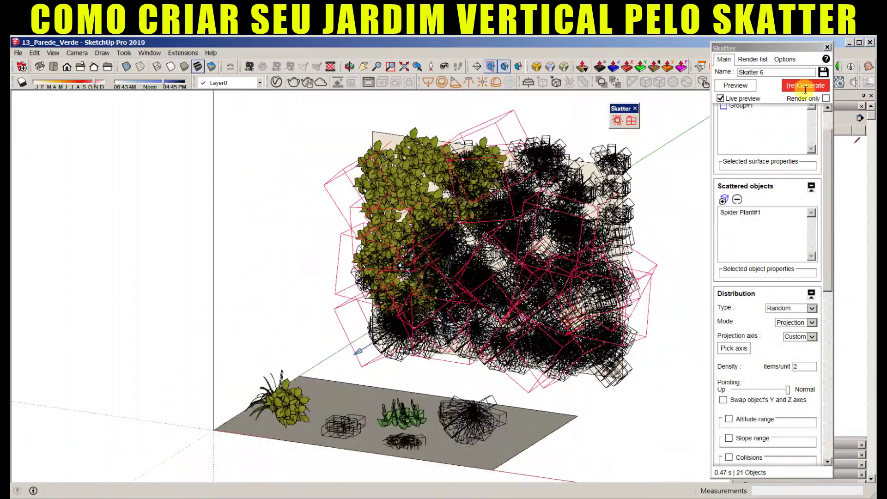
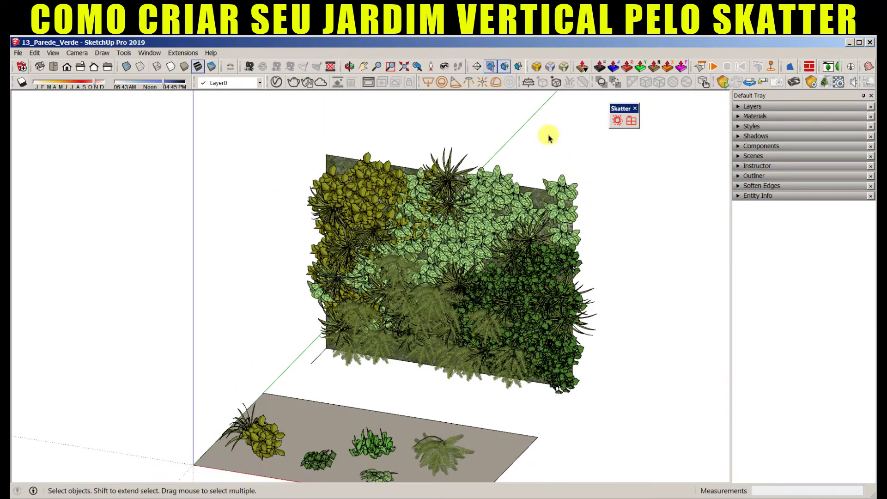
Step: Move the Skatter toolbar beside the tray and toggle the style's Profiles edges on and off
left_click_drag(625, 110, 714, 84)
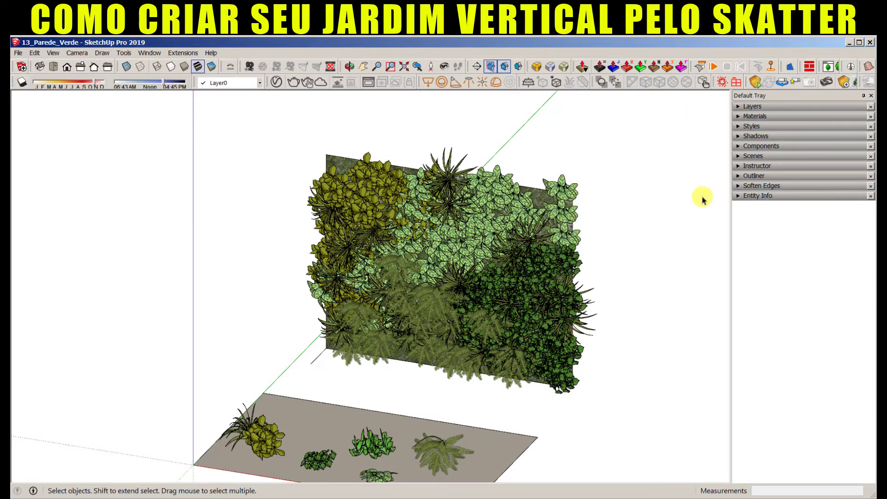
left_click(752, 126)
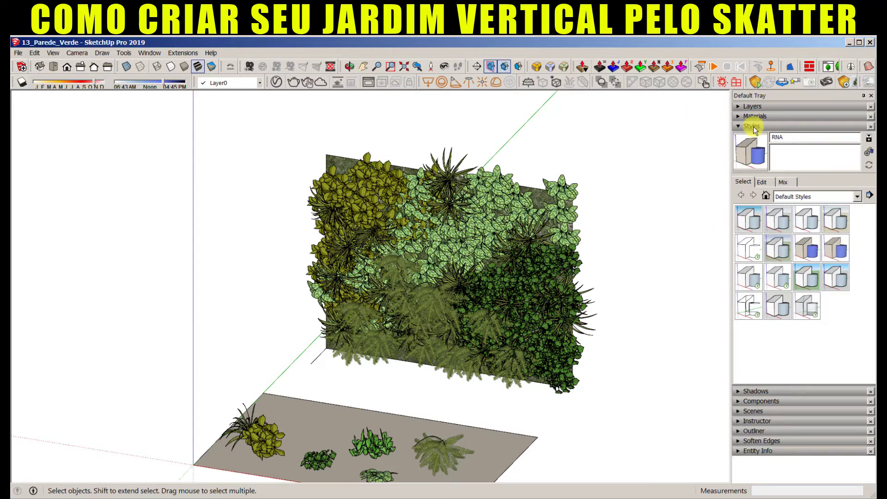
left_click(761, 181)
left_click(741, 238)
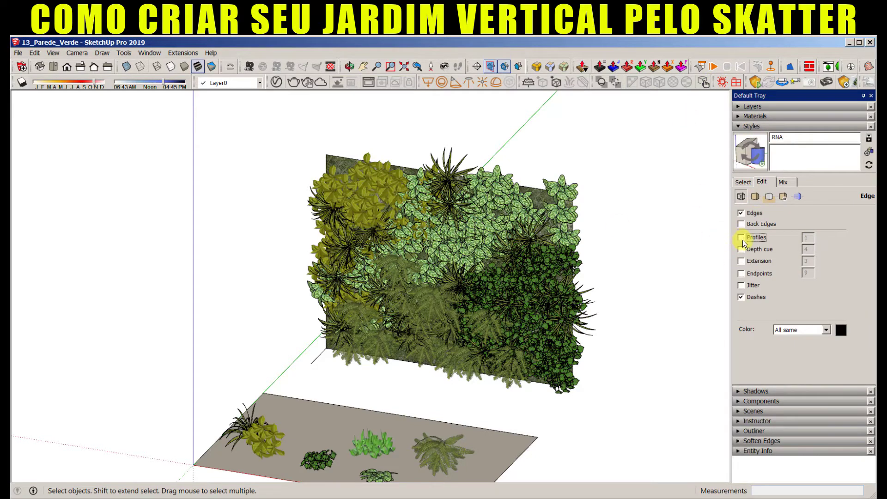
left_click(751, 126)
left_click(749, 127)
mouse_move(469, 306)
middle_mouse_down()
mouse_move(620, 291)
mouse_move(406, 264)
mouse_move(531, 351)
mouse_move(396, 277)
mouse_move(222, 285)
mouse_move(299, 308)
middle_mouse_up()
scroll(431, 224, "up", 5)
left_click(446, 204)
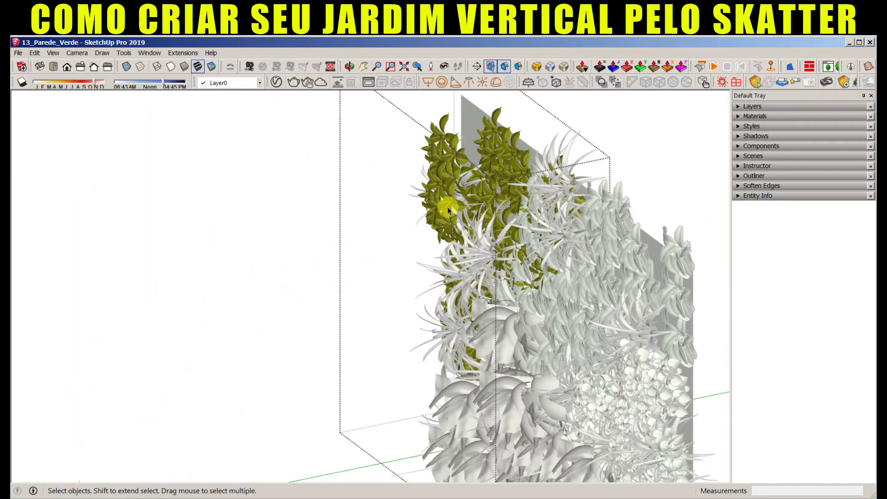
mouse_move(528, 351)
middle_mouse_down()
mouse_move(394, 248)
mouse_move(366, 259)
mouse_move(436, 225)
middle_mouse_up()
scroll(436, 226, "up", 2)
key("m")
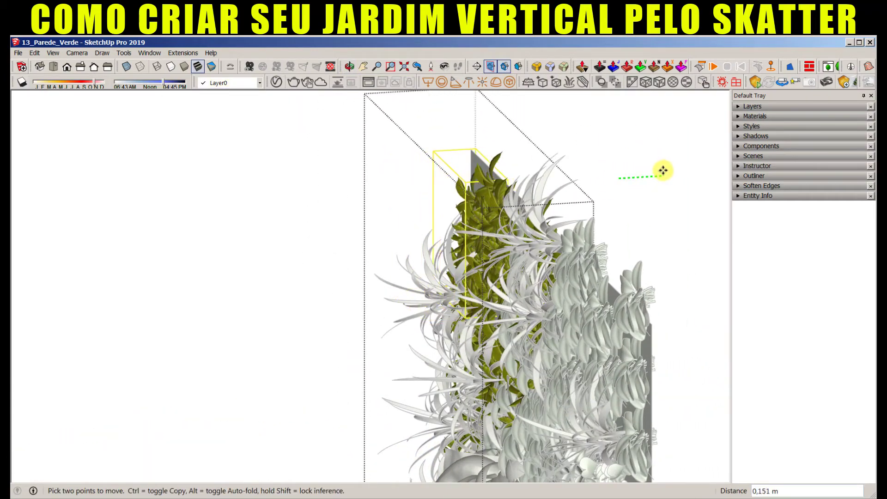
left_click(644, 204)
key("space")
mouse_move(491, 392)
middle_mouse_down()
mouse_move(503, 245)
mouse_move(574, 254)
mouse_move(431, 255)
middle_mouse_up()
double_click(428, 254)
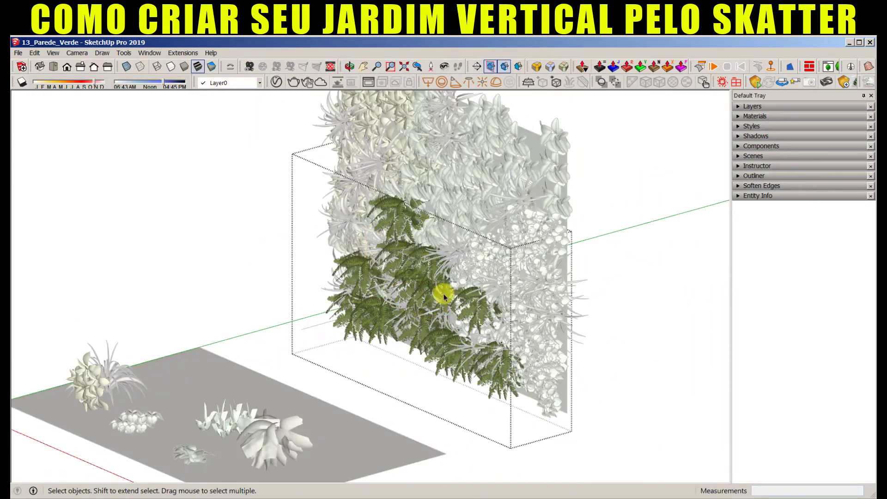
mouse_move(443, 294)
middle_mouse_down()
mouse_move(348, 303)
mouse_move(332, 281)
middle_mouse_up()
scroll(594, 214, "up", 5)
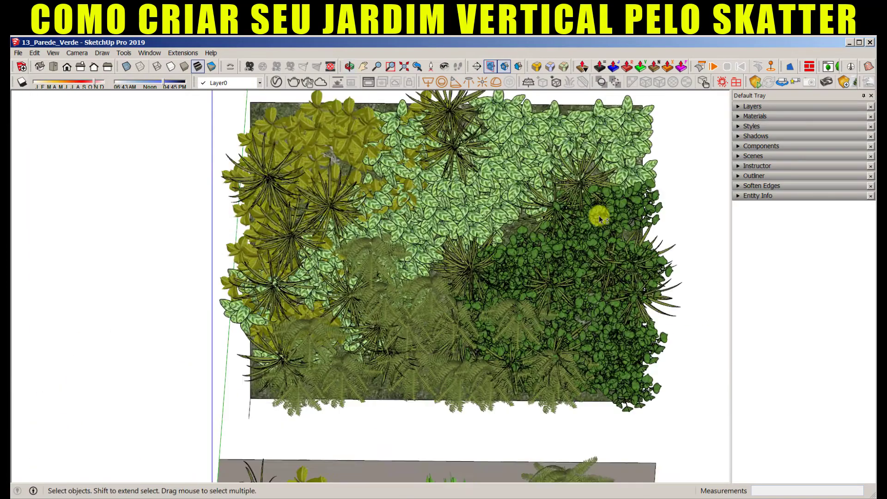
mouse_move(594, 214)
middle_mouse_down()
mouse_move(476, 241)
mouse_move(584, 234)
middle_mouse_up()
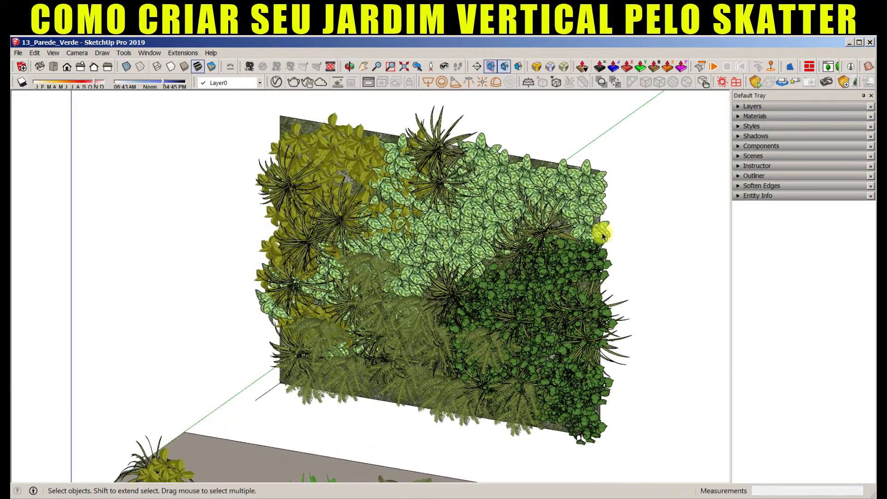
Step: Add two new layers, PLANT_1 and PLANT2, in the Layers panel
left_click(752, 107)
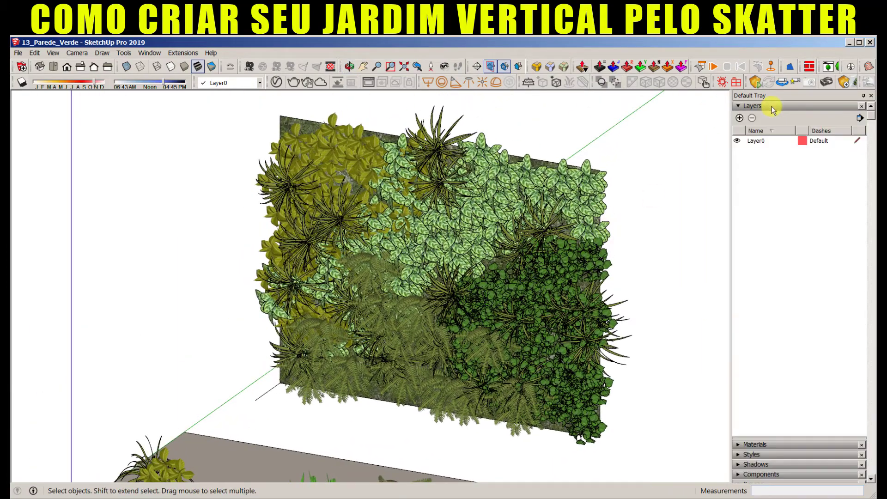
left_click(739, 118)
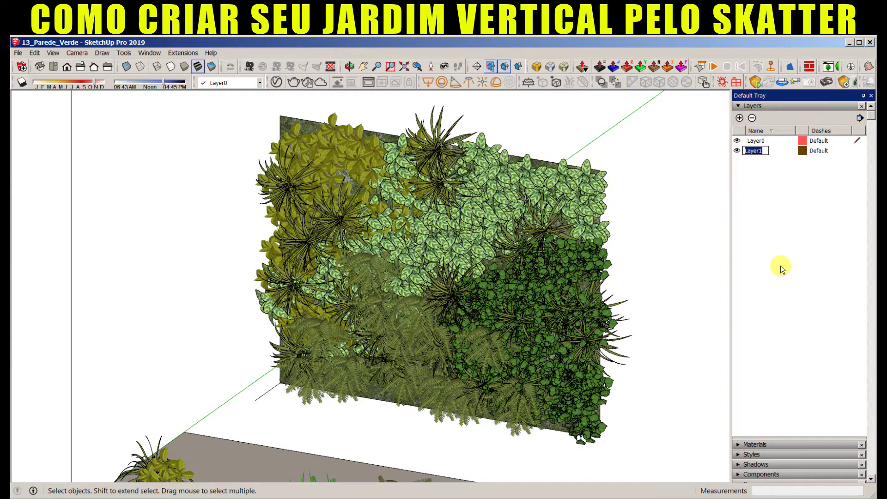
type("PLANT")
type("_1")
left_click(738, 118)
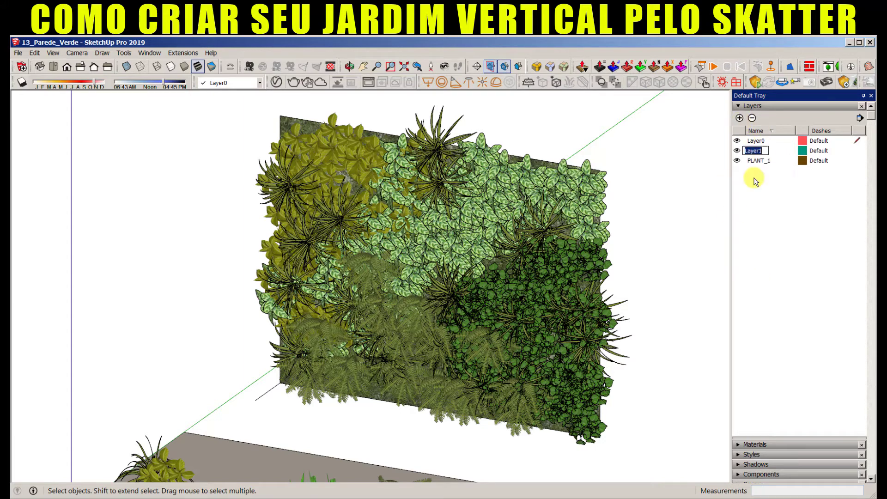
left_click(754, 154)
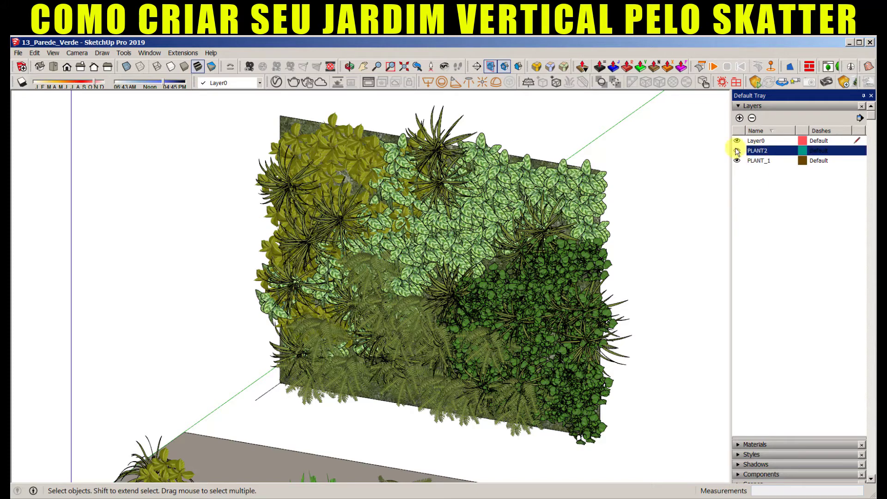
Step: Put the dark green plants on PLANT2 and the light green on PLANT_1, then add JARDIM_VERTICAL
left_click(530, 283)
left_click(222, 84)
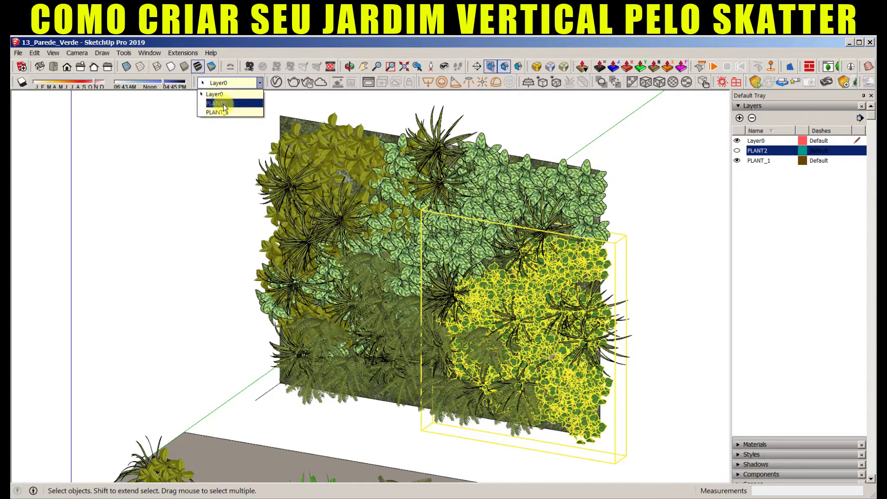
left_click(216, 103)
left_click(736, 161)
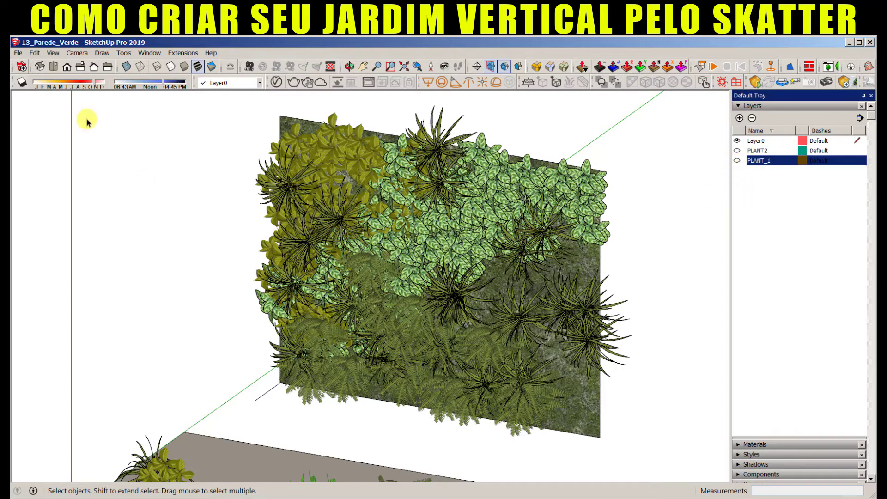
left_click(411, 239)
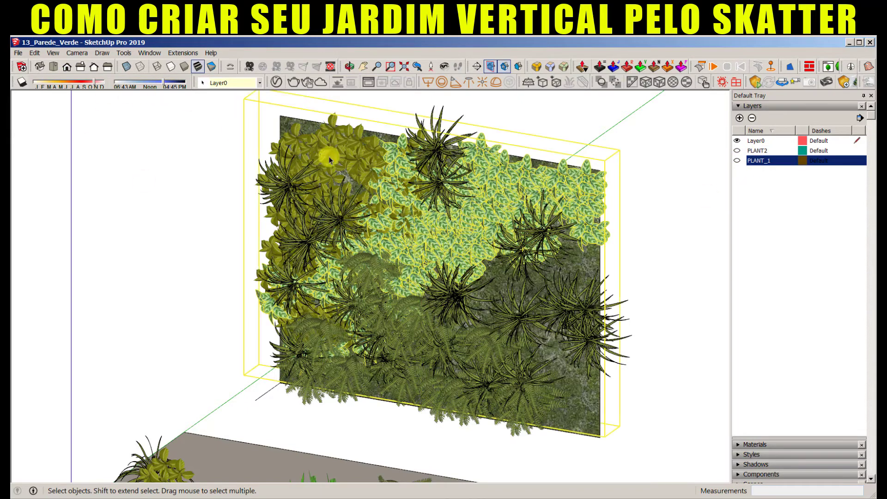
left_click(224, 83)
left_click(221, 113)
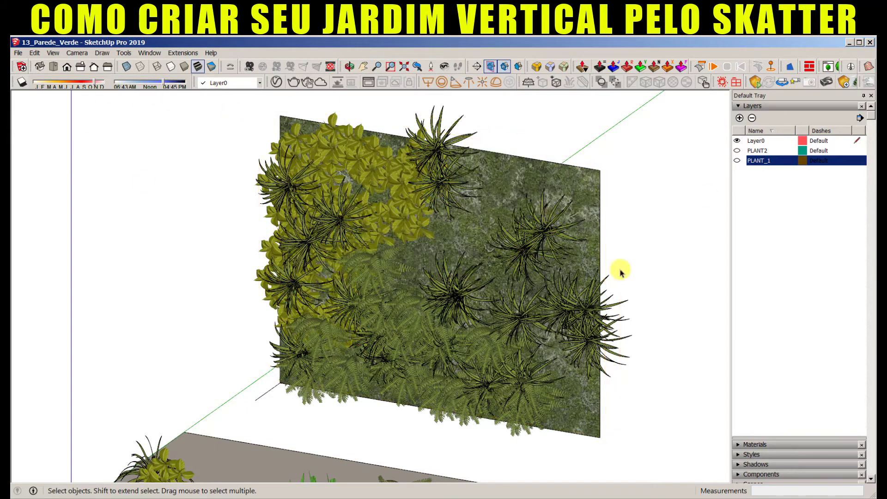
left_click(736, 161)
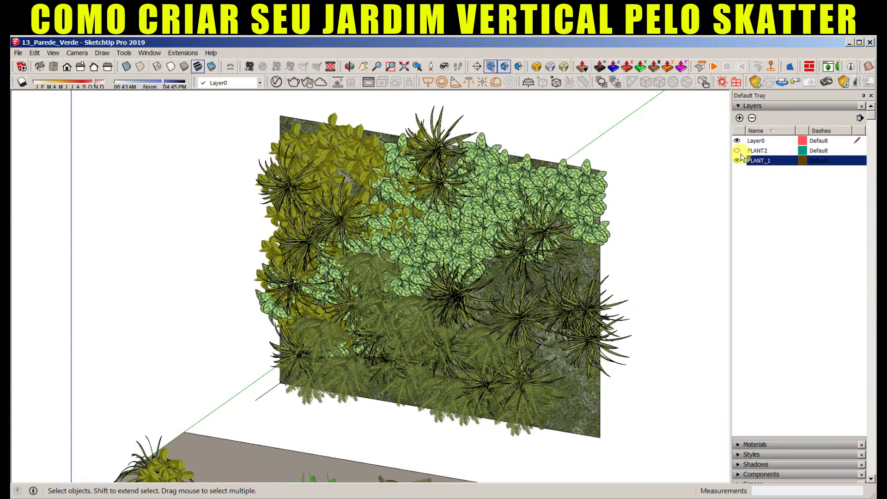
left_click(739, 118)
type("JARDIM_VERTICAL")
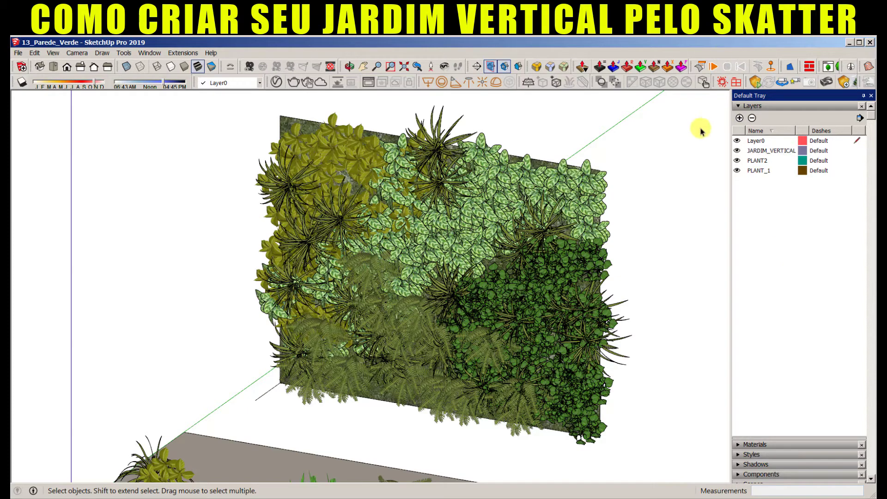
Step: Delete the PLANT2 and PLANT_1 layers, keeping the plants in the model
left_click_drag(757, 170, 758, 161)
left_click(751, 118)
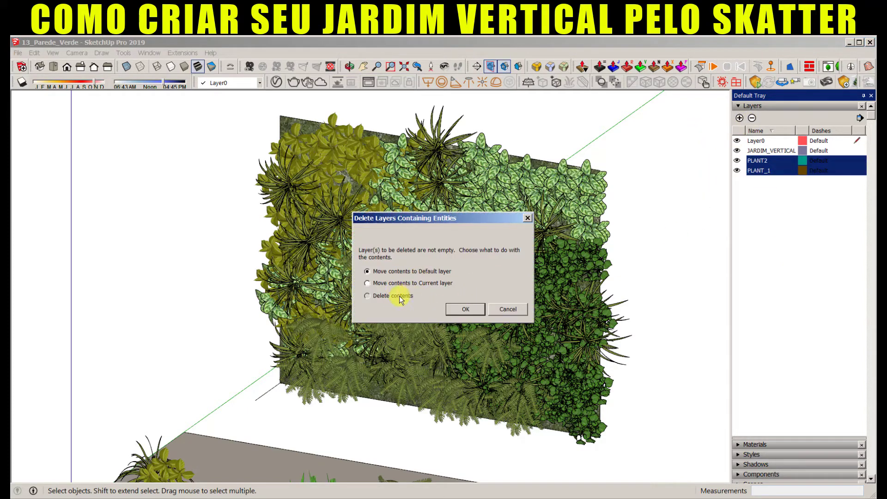
left_click(466, 310)
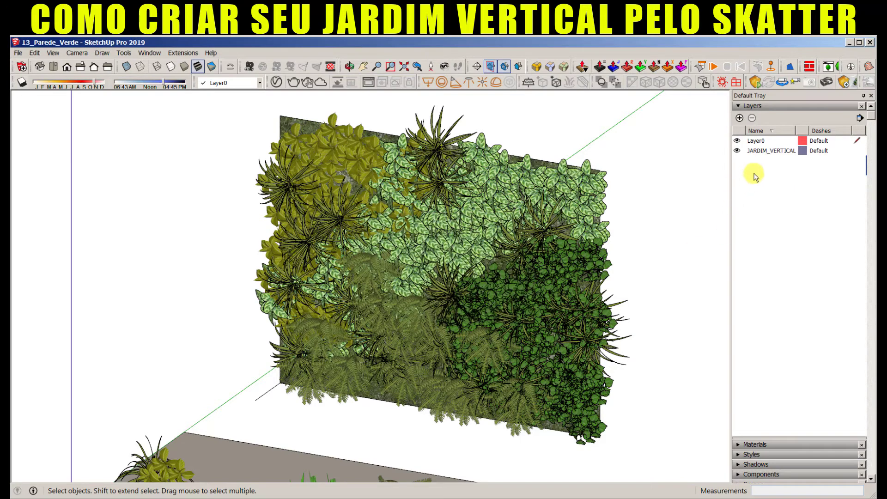
left_click(560, 184)
Step: Enter the garden group and crossing-select all its scattered plant pieces
scroll(564, 311, "down", 1)
double_click(564, 311)
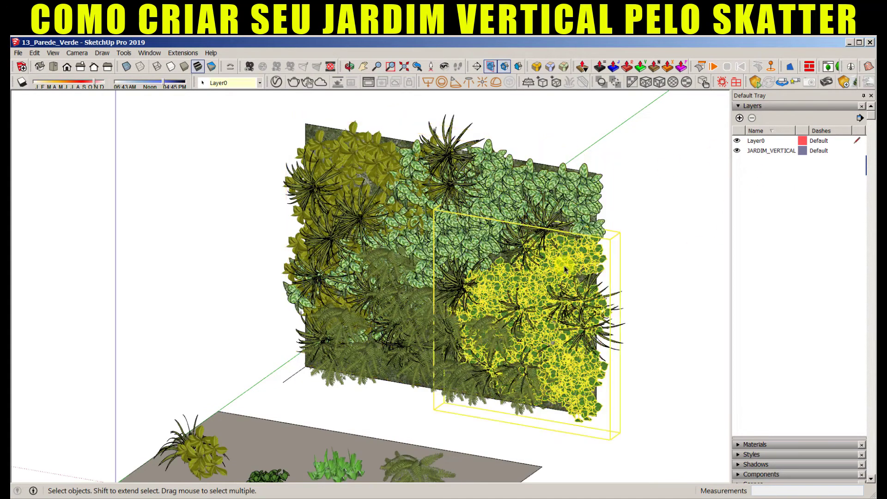
left_click_drag(635, 109, 285, 397)
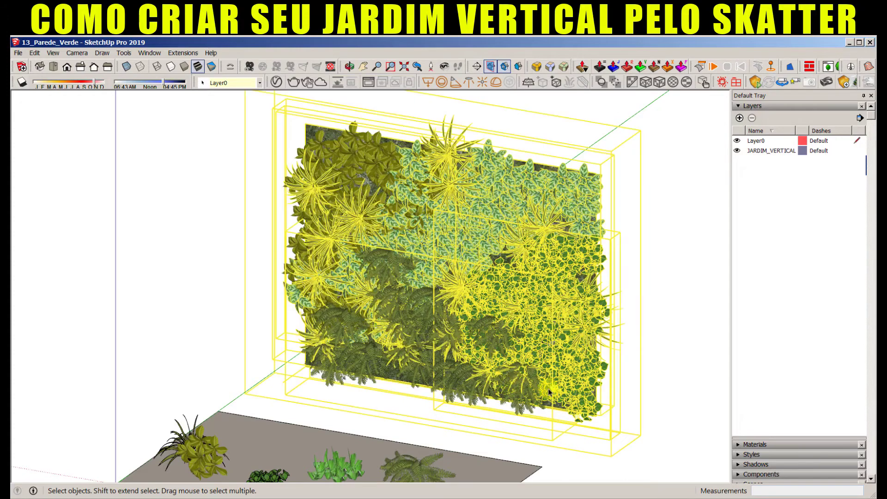
middle_click_drag(664, 121, 631, 379)
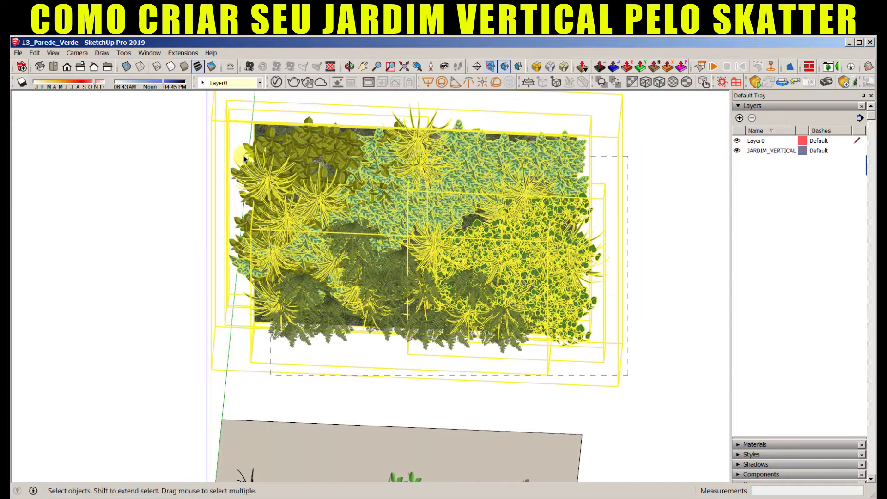
Step: Make the selected plants a component named JARDIM and place it on the JARDIM_VERTICAL layer
right_click(384, 190)
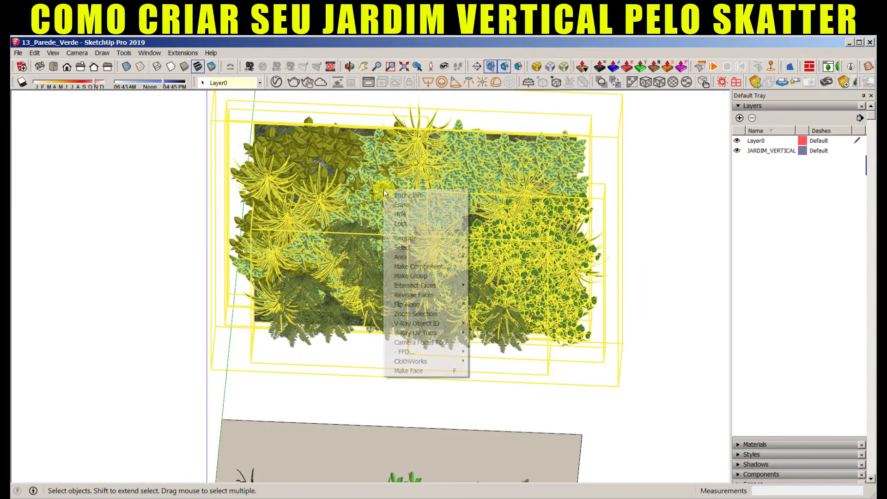
left_click(438, 267)
type("JA")
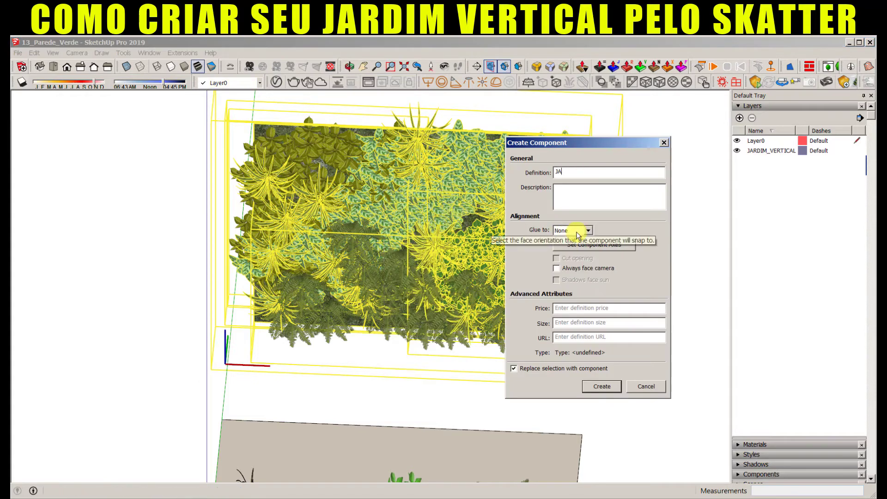
type("RDIM")
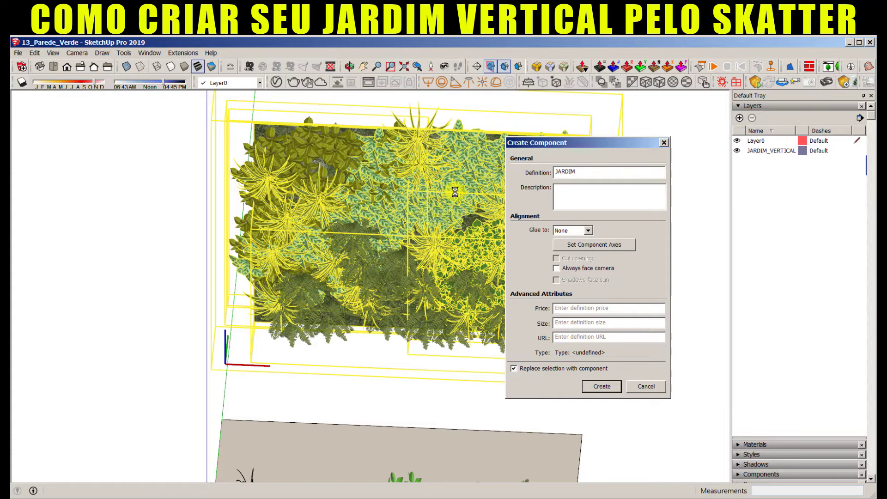
left_click(251, 83)
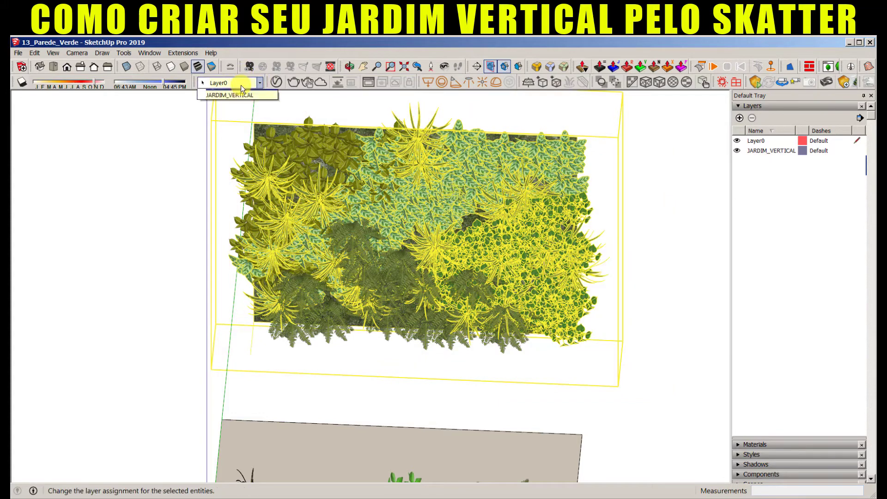
left_click(232, 103)
left_click(626, 160)
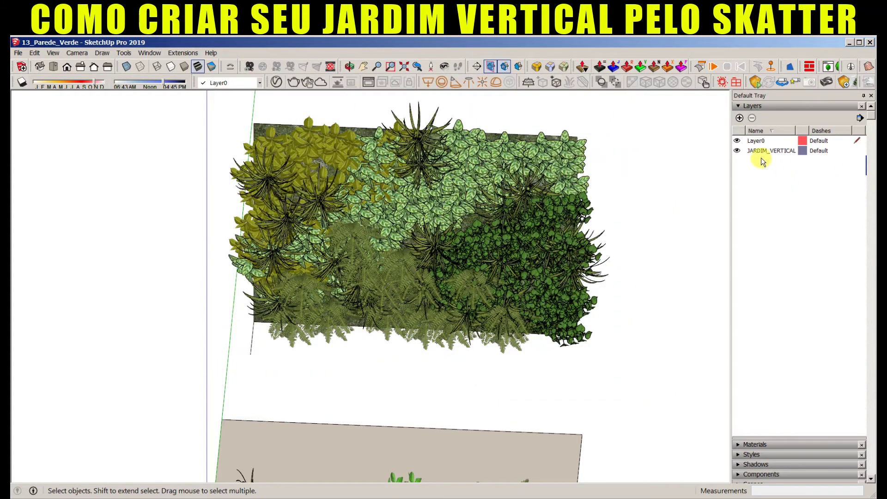
left_click(736, 153)
Step: Toggle JARDIM_VERTICAL visibility and orbit to an isometric view of the garden wall
left_click(737, 152)
mouse_move(524, 311)
middle_mouse_down()
mouse_move(381, 283)
mouse_move(388, 342)
middle_mouse_up()
scroll(378, 432, "down", 3)
left_click(378, 432)
scroll(378, 432, "up", 3)
scroll(378, 429, "up", 2)
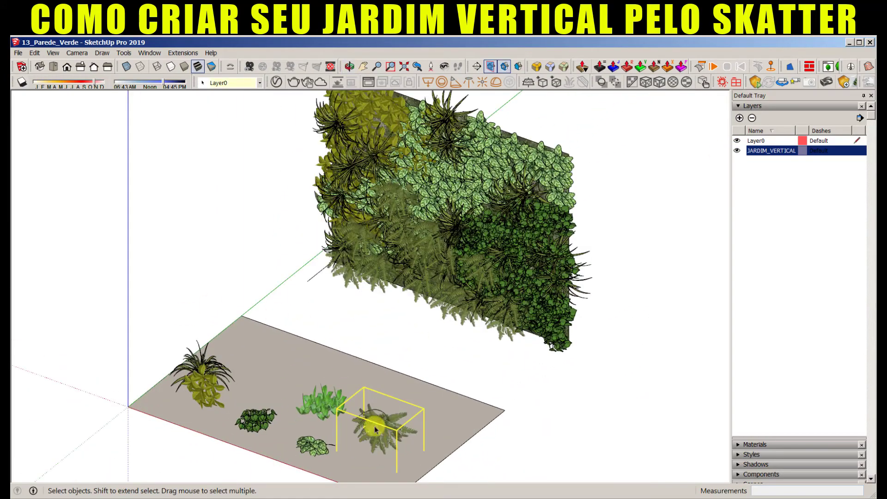
left_click(520, 357)
Step: Inspect the green wall and planted base from the front, then close 13_Parede_Verde, saving changes
mouse_move(337, 362)
middle_mouse_down()
mouse_move(437, 343)
mouse_move(476, 276)
middle_mouse_up()
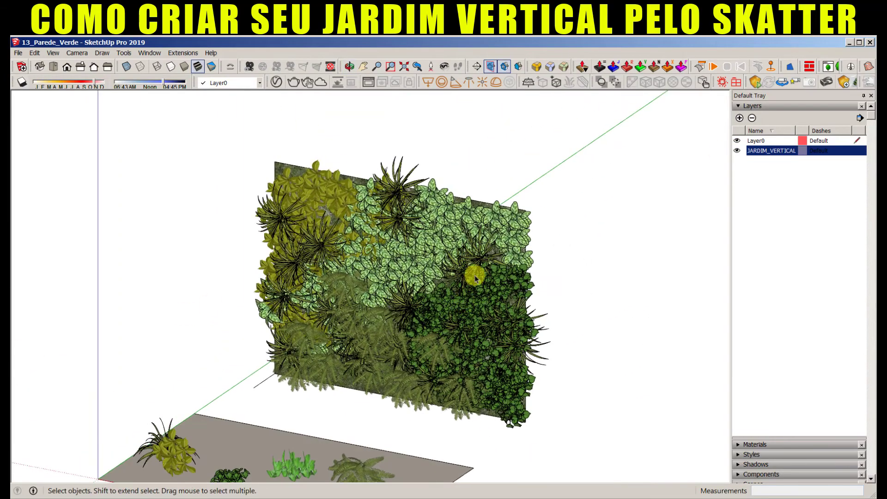
scroll(476, 276, "up", 3)
scroll(474, 276, "down", 3)
middle_click_drag(349, 342, 418, 252)
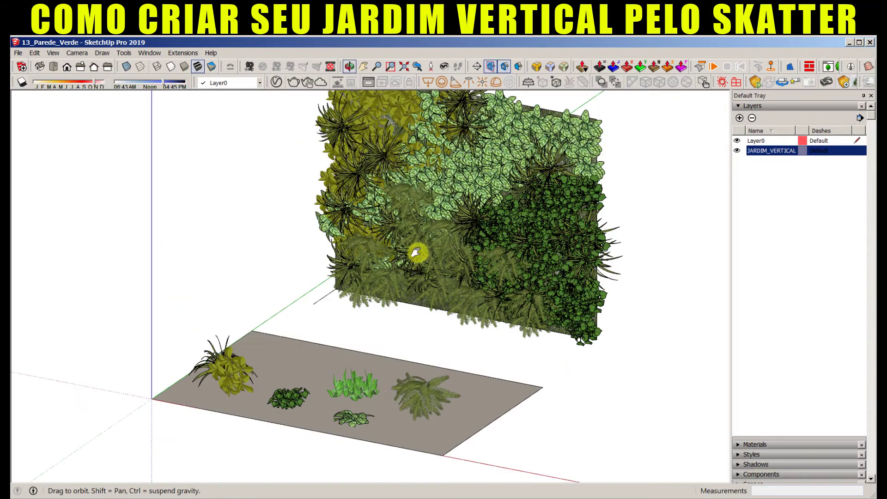
left_click(231, 372)
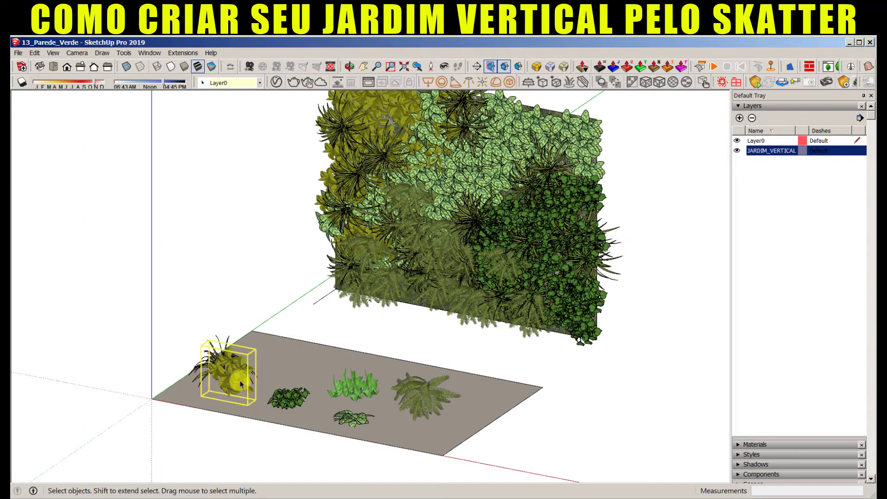
mouse_move(232, 373)
middle_mouse_down()
mouse_move(184, 433)
mouse_move(518, 342)
middle_mouse_up()
left_click(518, 342)
middle_click_drag(560, 292, 459, 297)
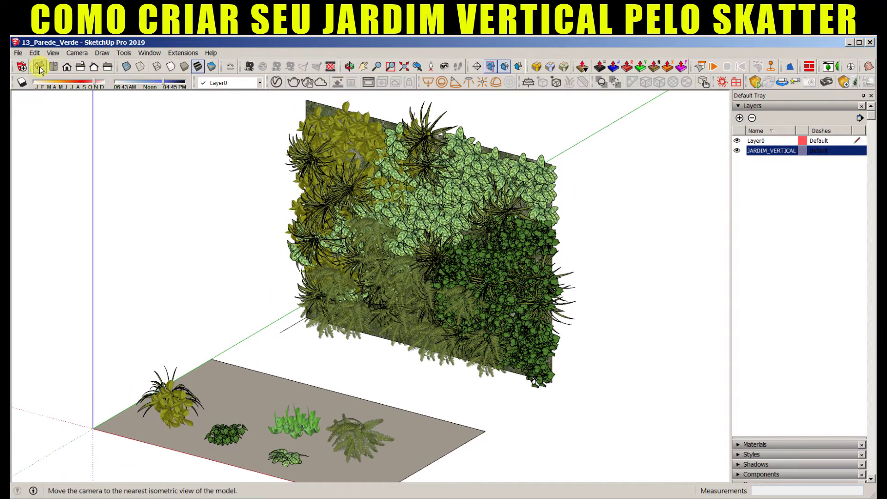
left_click(869, 43)
left_click(399, 296)
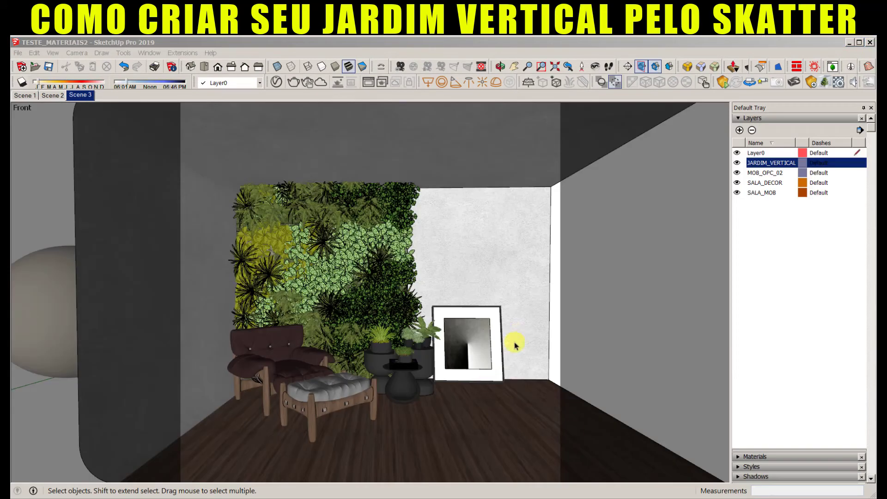
Step: Orbit and zoom around the vertical garden wall and its frame in the living room
middle_click_drag(515, 345, 416, 222)
scroll(435, 232, "up", 3)
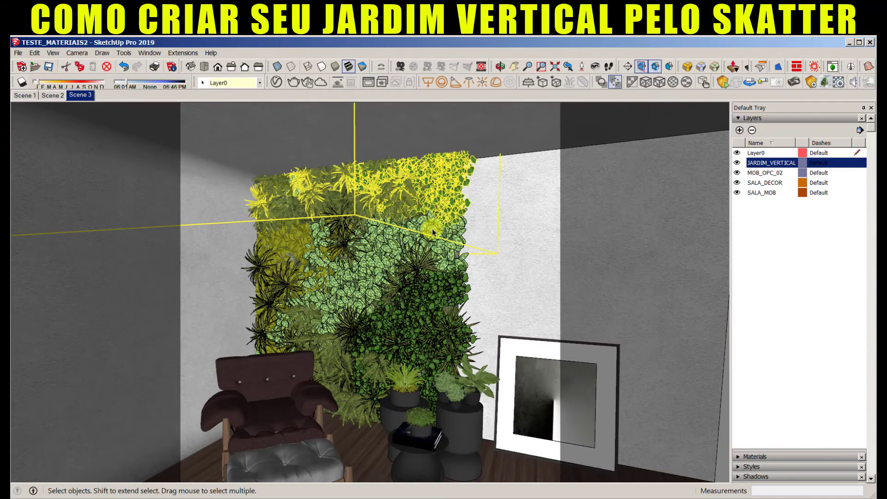
scroll(434, 232, "down", 3)
mouse_move(406, 322)
middle_mouse_down()
mouse_move(303, 308)
mouse_move(403, 236)
mouse_move(465, 302)
mouse_move(443, 395)
middle_mouse_up()
scroll(403, 235, "up", 2)
Step: Start a Ctrl-copy Move of the garden, then cancel it and return to Select
key("m")
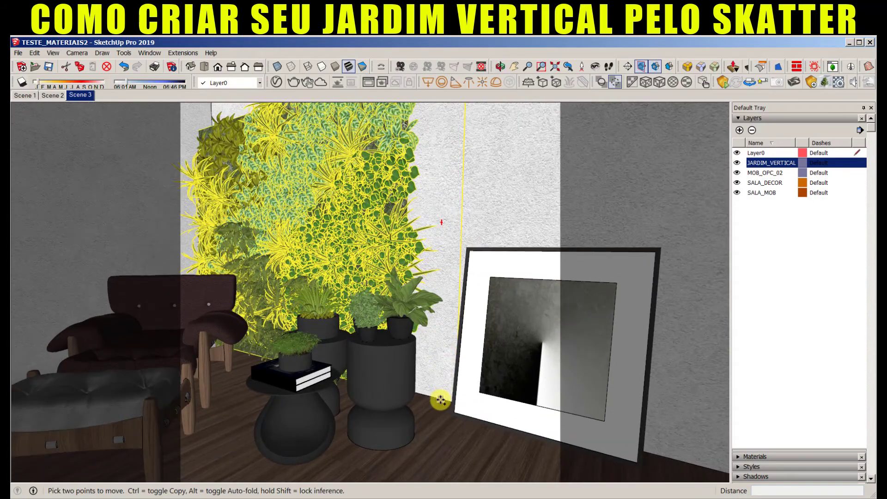
left_click(443, 204)
key("ctrl")
mouse_move(453, 153)
middle_mouse_down()
mouse_move(456, 263)
mouse_move(447, 198)
middle_mouse_up()
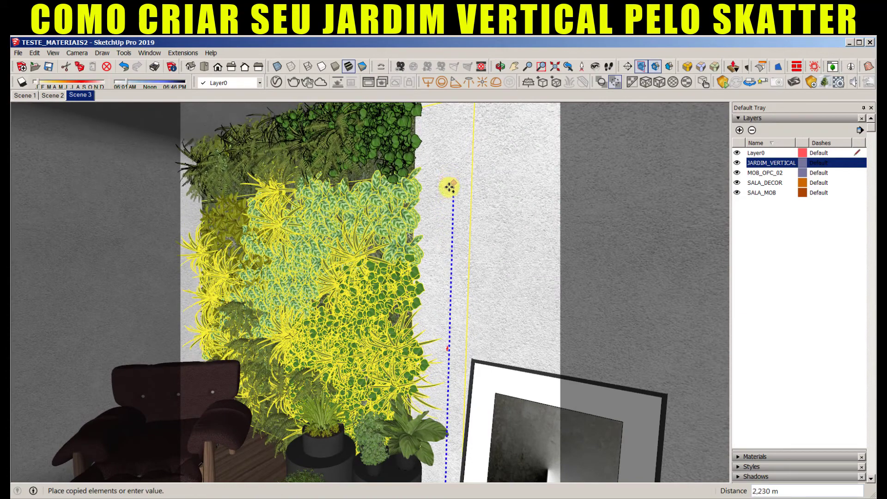
left_click(452, 195)
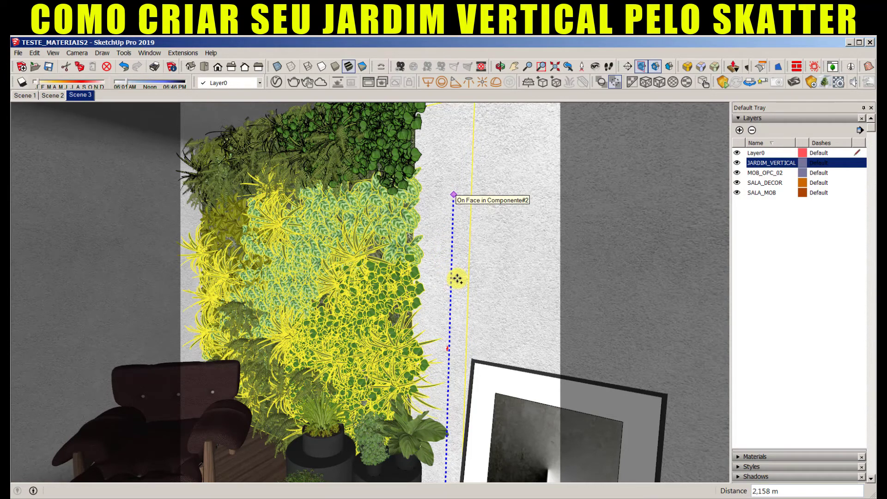
key("Escape")
key("space")
Step: Render Scene 3 with Shaded with Textures in V-Ray, then close the frame buffer and restore textures
left_click(88, 96)
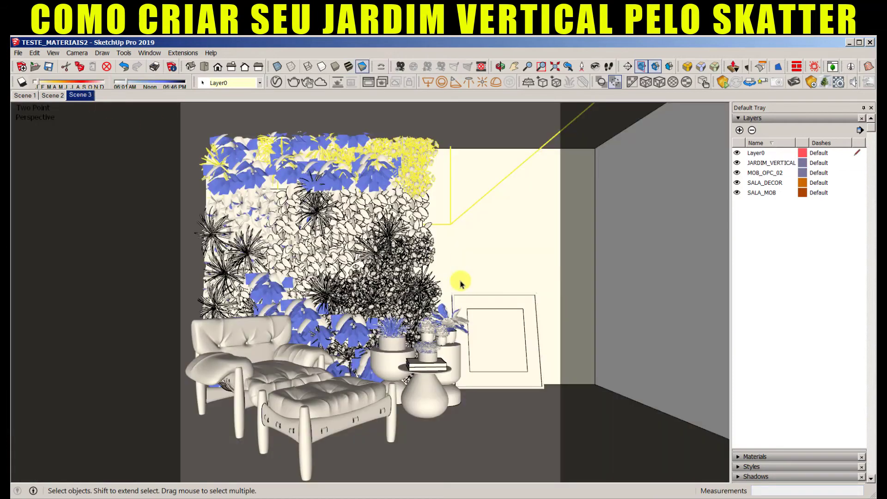
left_click(349, 66)
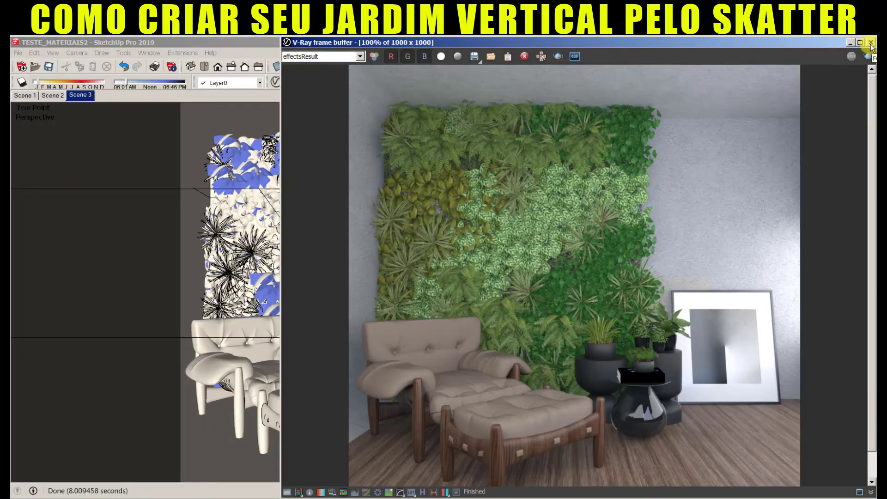
left_click(870, 42)
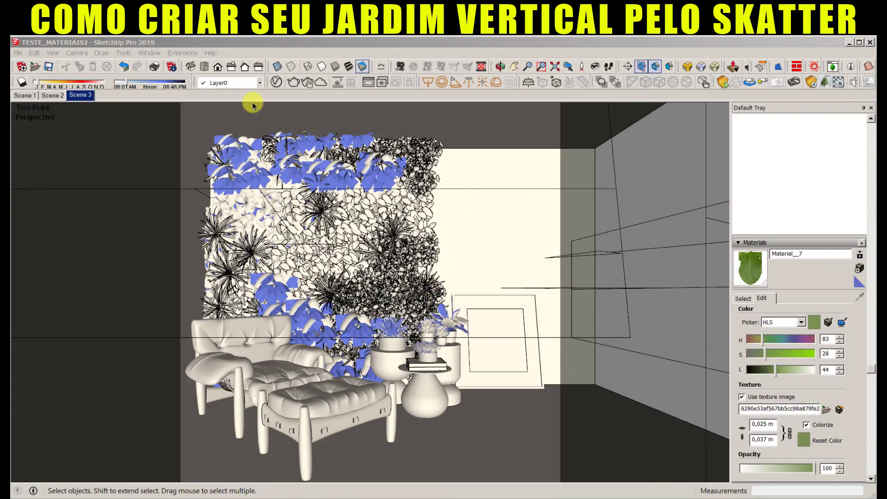
left_click(350, 68)
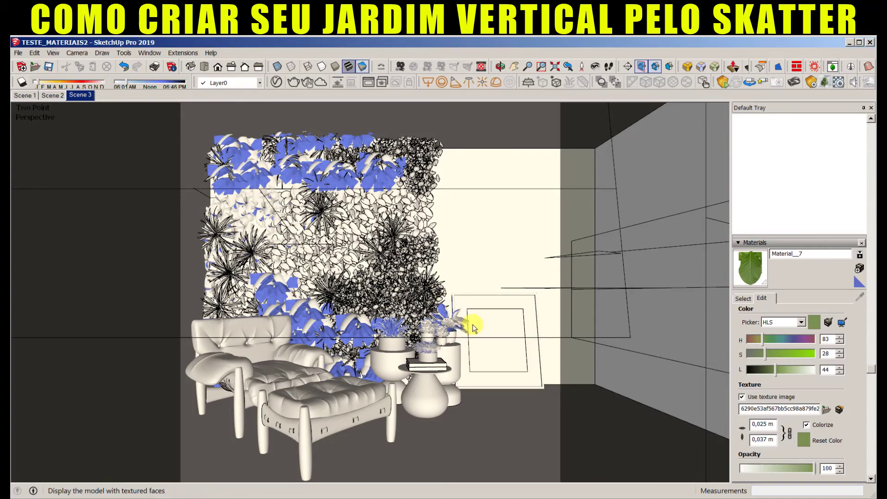